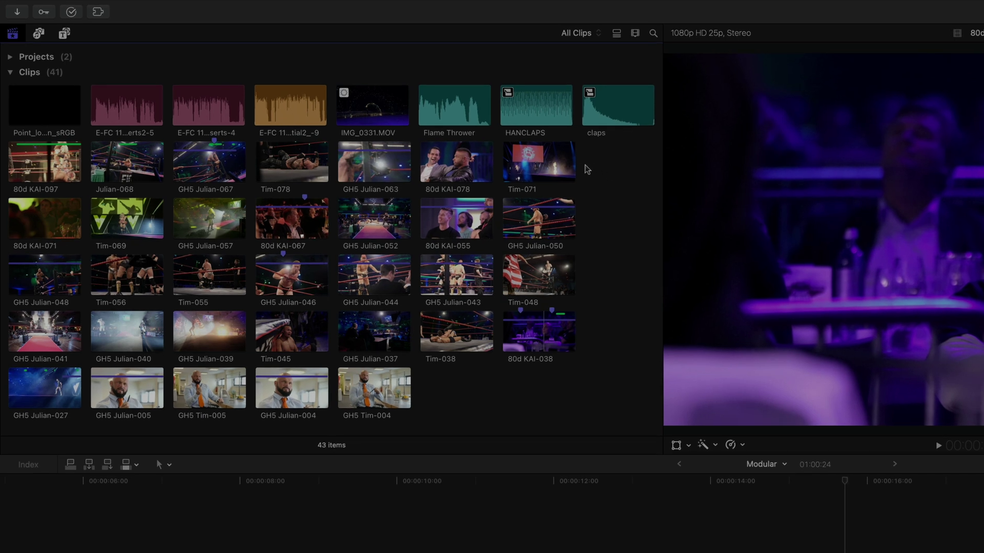
Select clips Tim-078 through Tim-071 and mark them as rejected.
drag(586, 169, 310, 169)
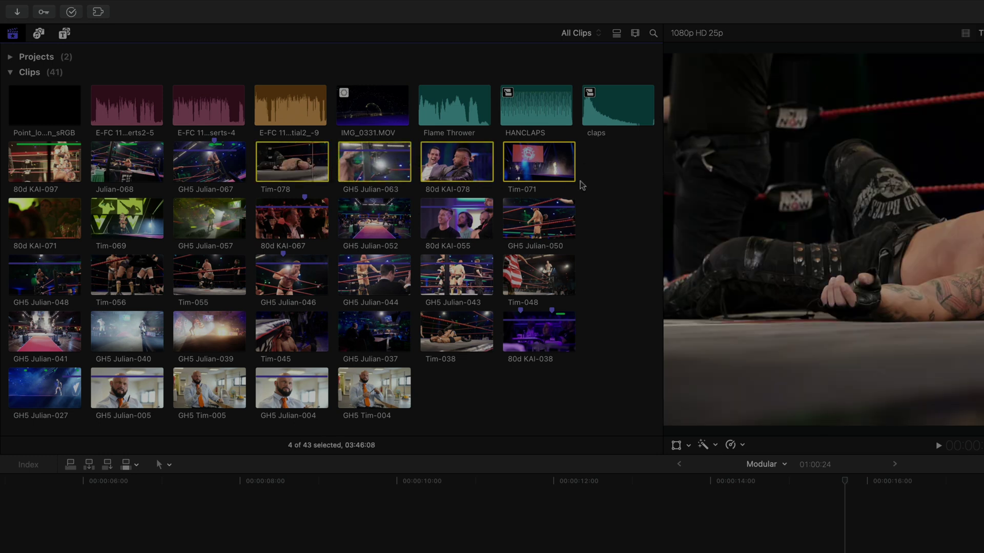
click(597, 37)
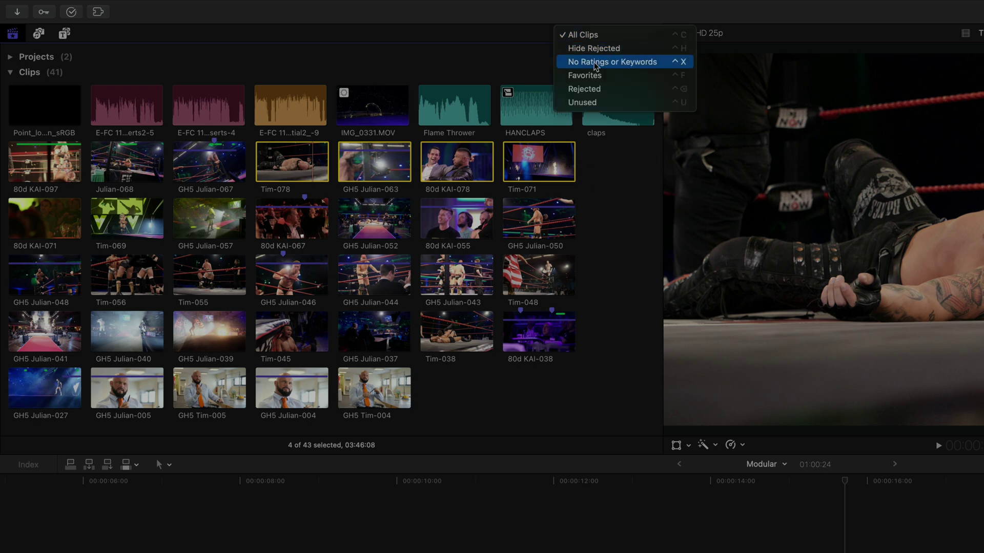
click(604, 172)
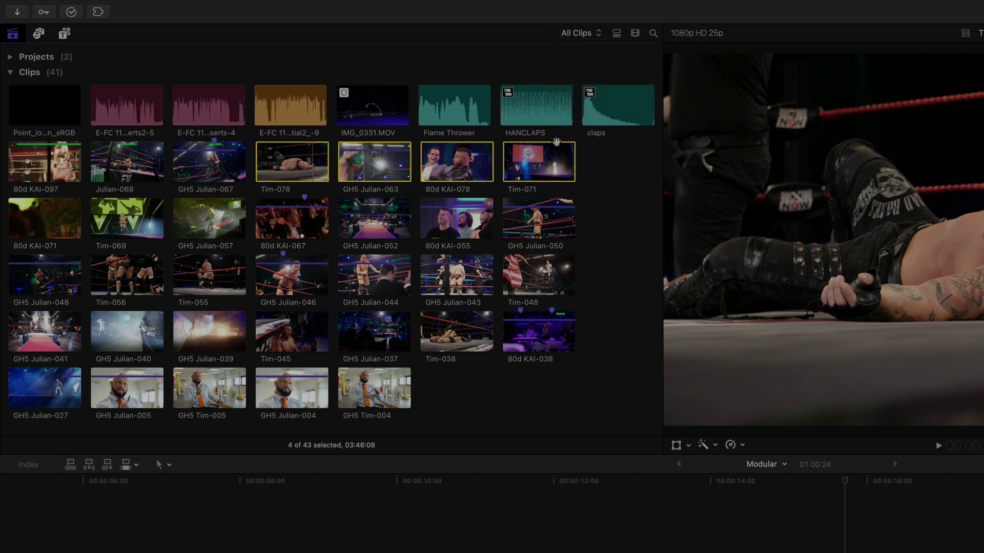
click(187, 6)
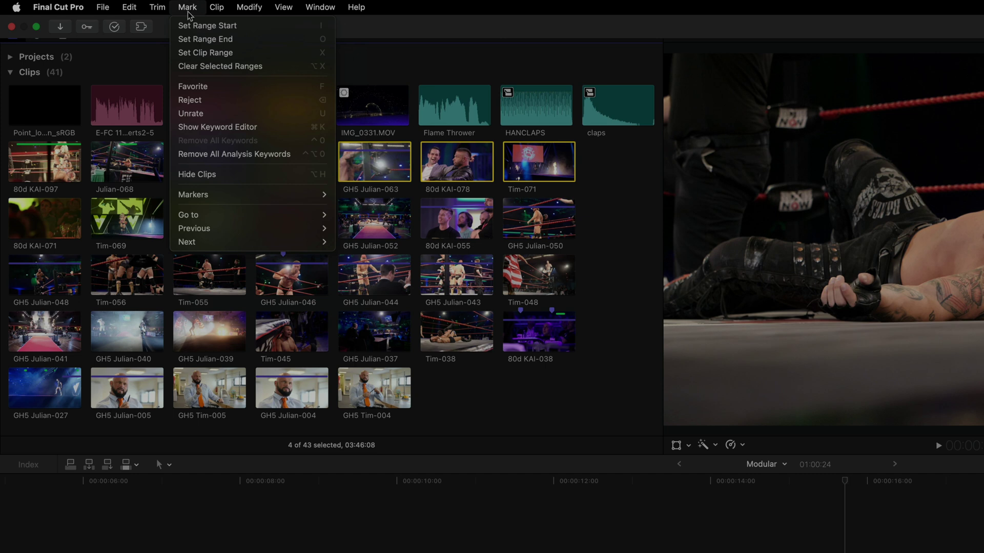
click(330, 102)
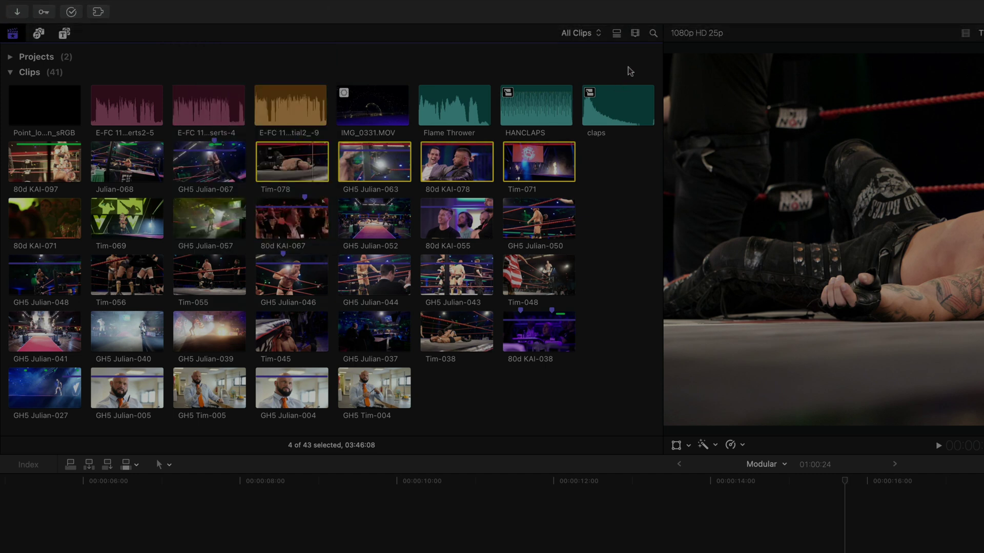
Filter to Hide Rejected to confirm they vanish, then return to All Clips and unrate them.
click(599, 35)
click(596, 48)
click(594, 34)
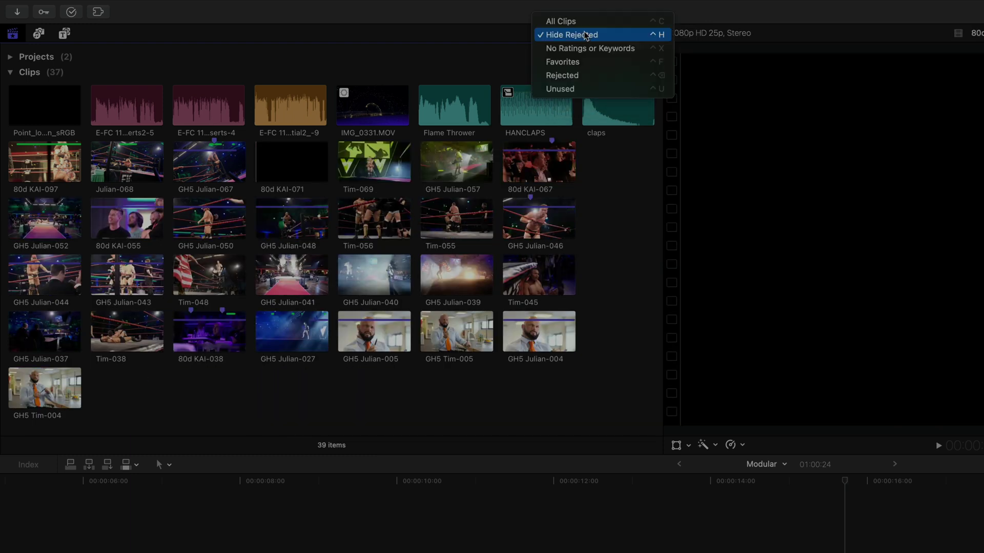
click(583, 24)
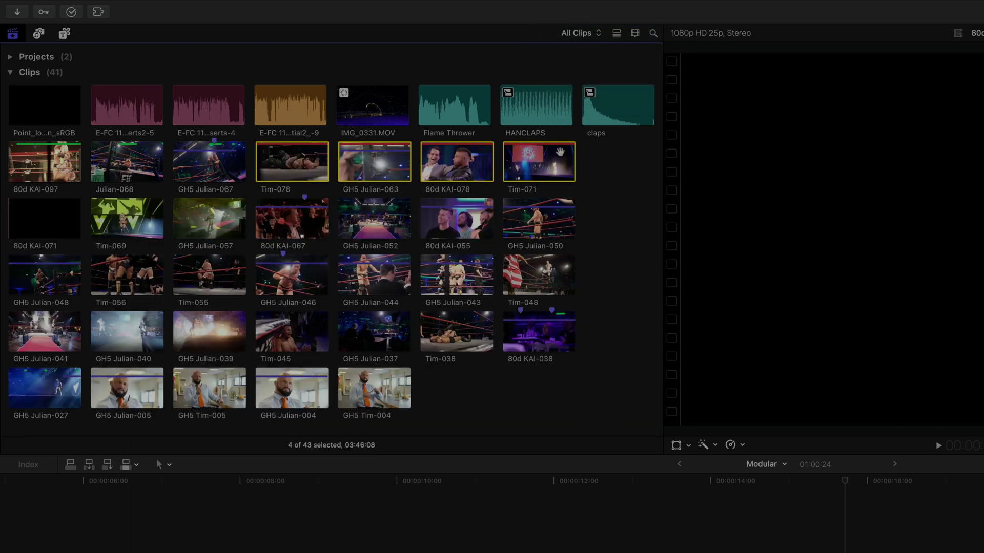
key(u)
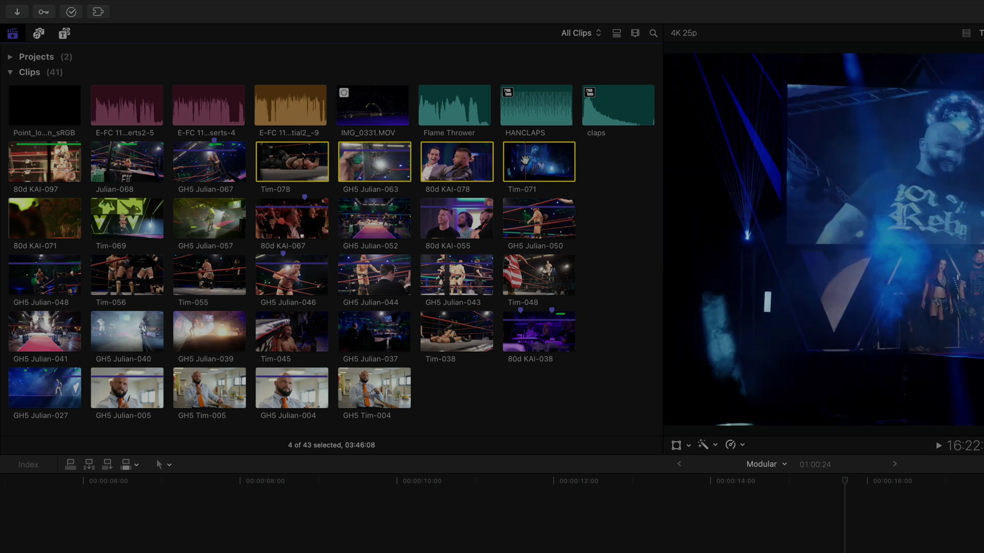
Hide the four selected clips, then check the Hide Rejected and No Ratings or Keywords filters.
right_click(528, 160)
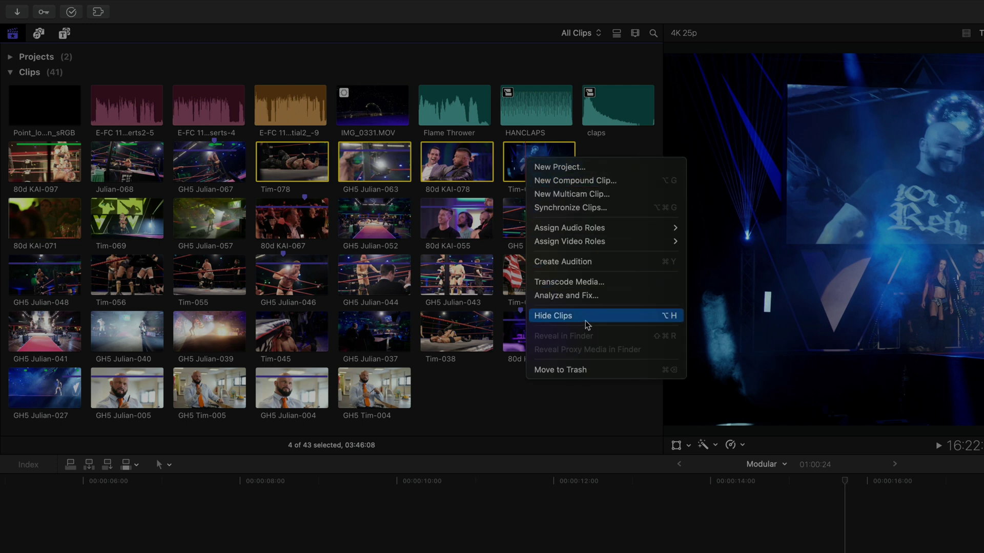
click(682, 321)
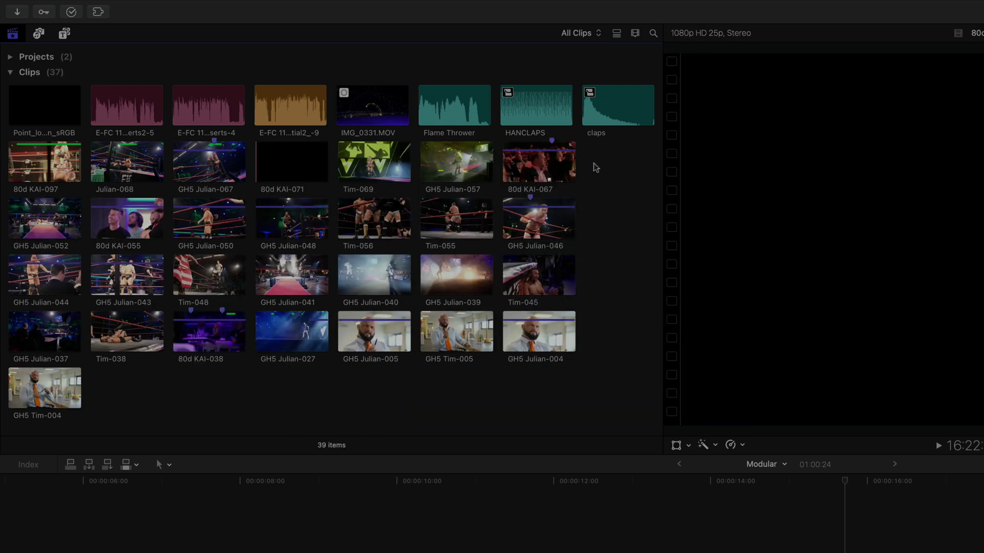
click(590, 34)
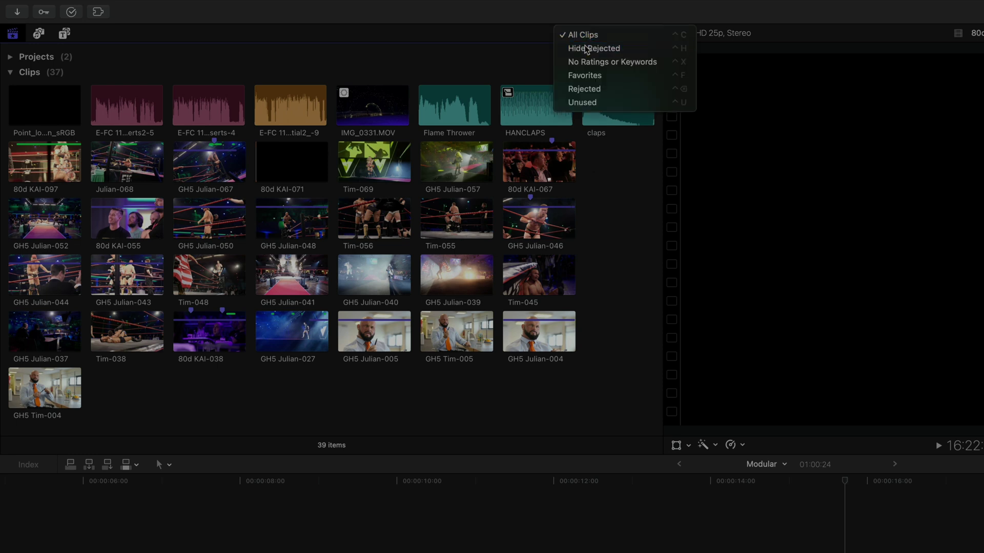
click(587, 49)
click(587, 33)
click(588, 46)
click(584, 33)
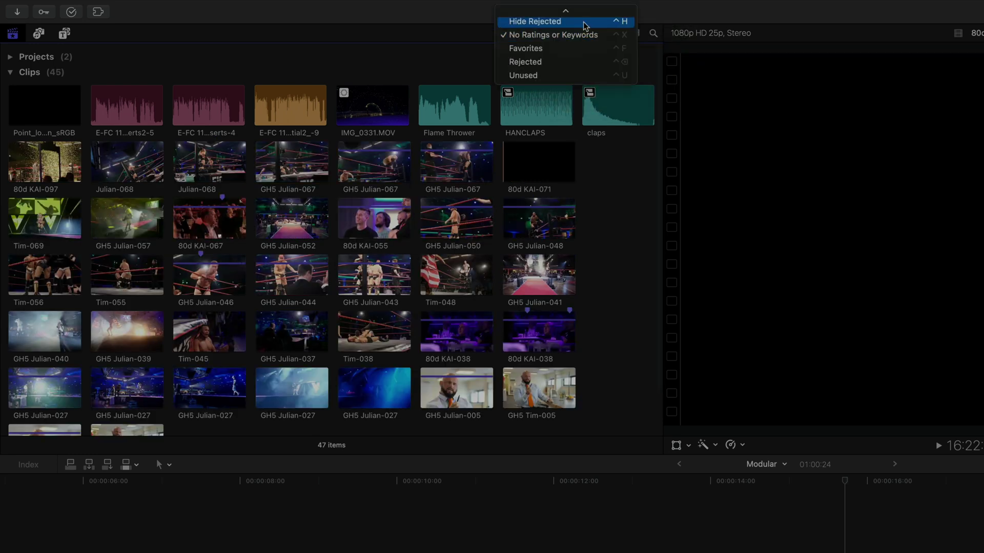
Return the browser to All Clips and turn on Show Hidden Clips in clip appearance.
click(573, 28)
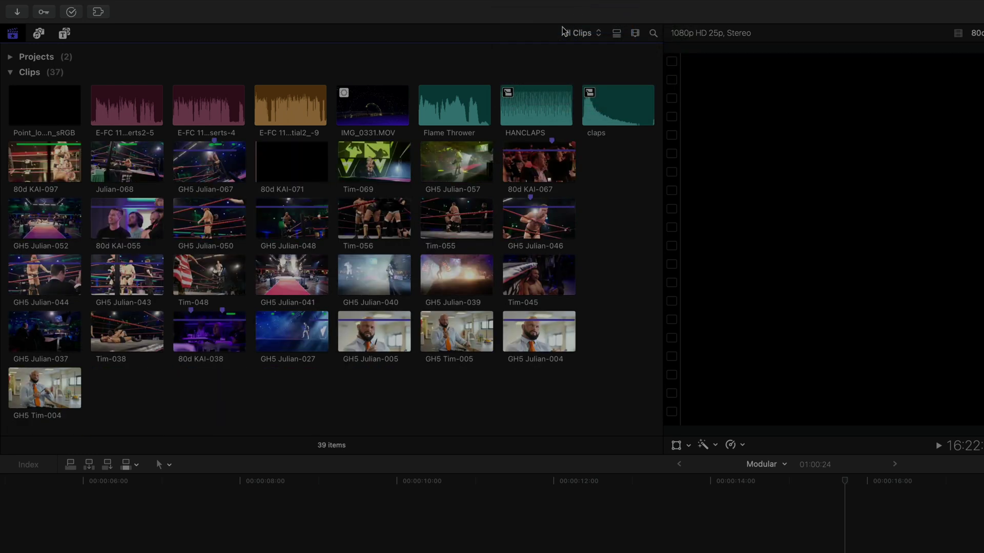
mouse_move(148, 4)
click(283, 8)
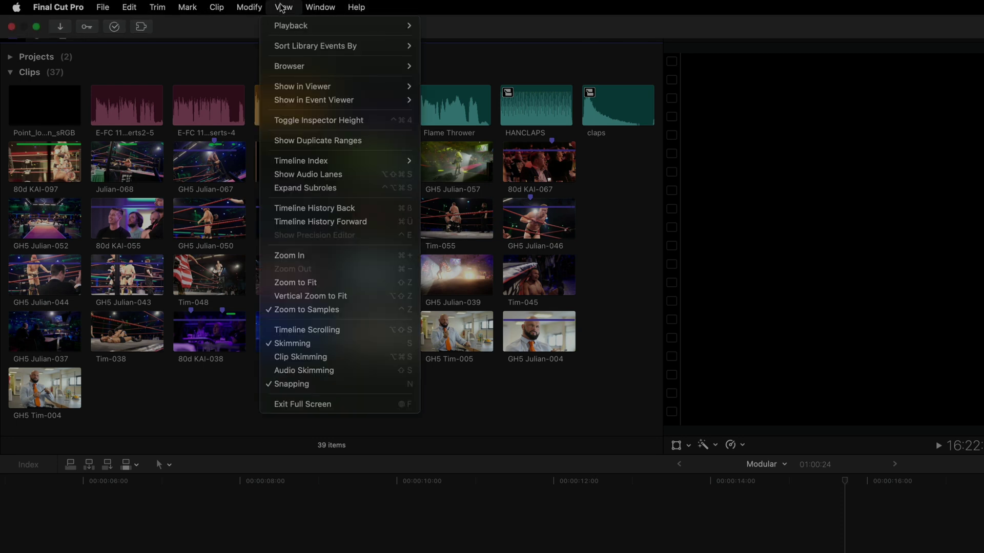
mouse_move(295, 68)
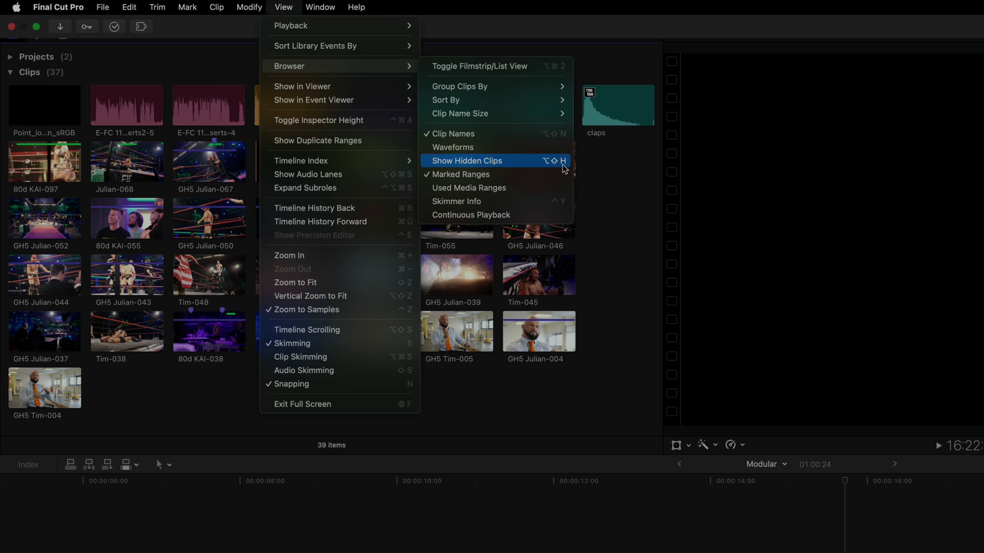
click(598, 172)
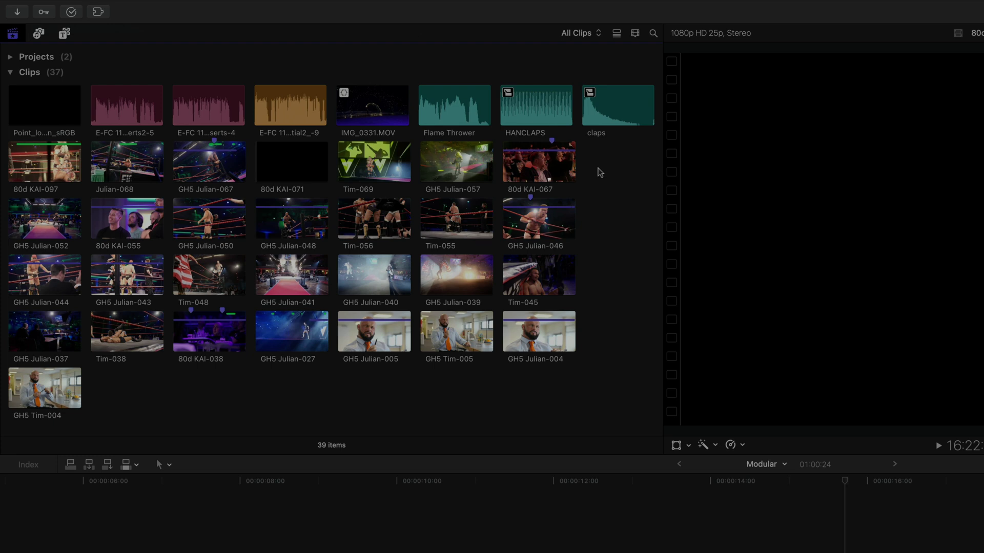
click(635, 34)
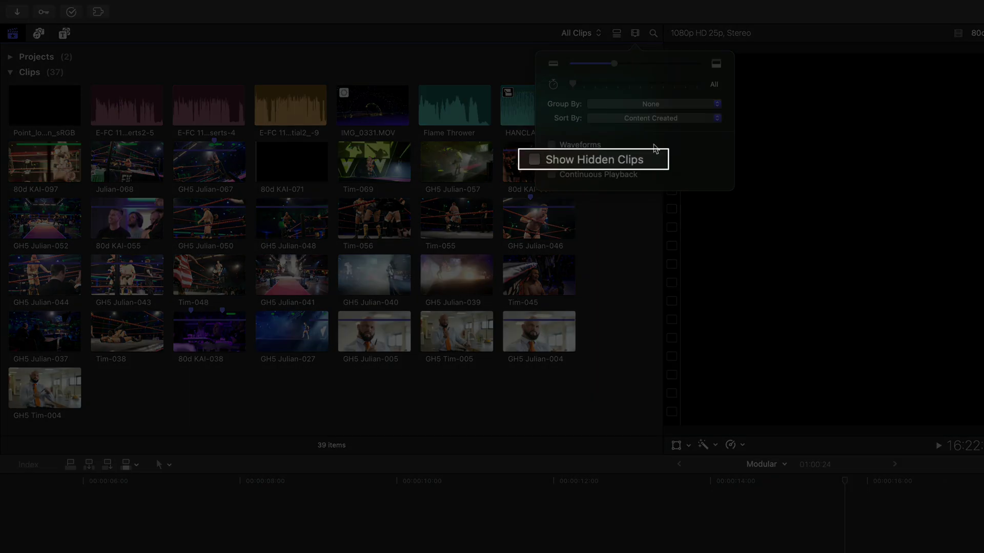
click(570, 160)
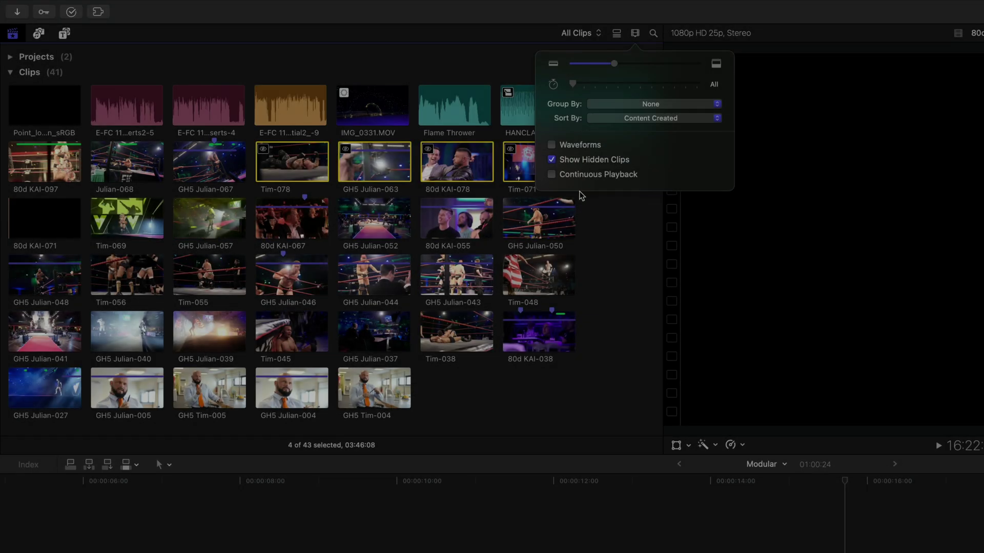
click(589, 228)
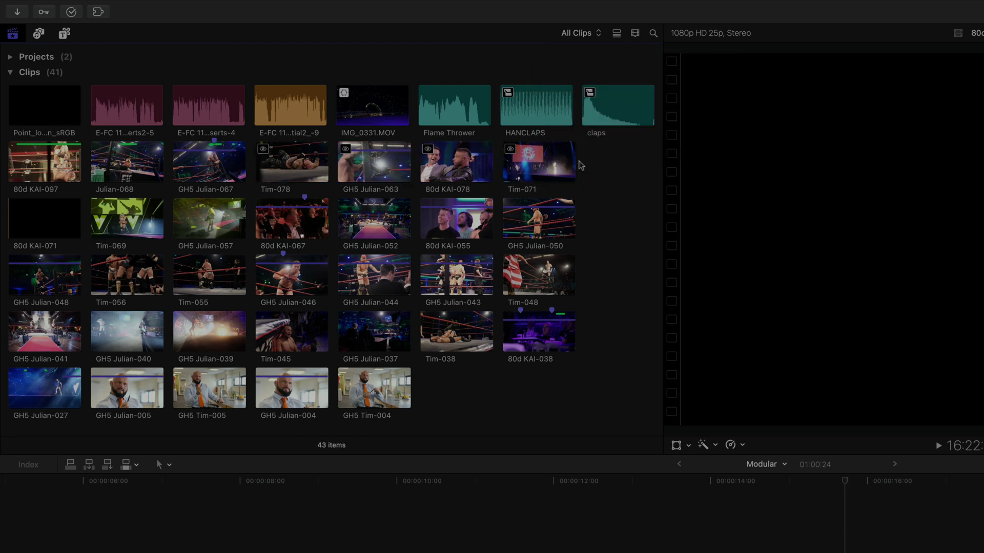
Marquee-select the four hidden clips Tim-078 through Tim-071.
drag(575, 164, 514, 163)
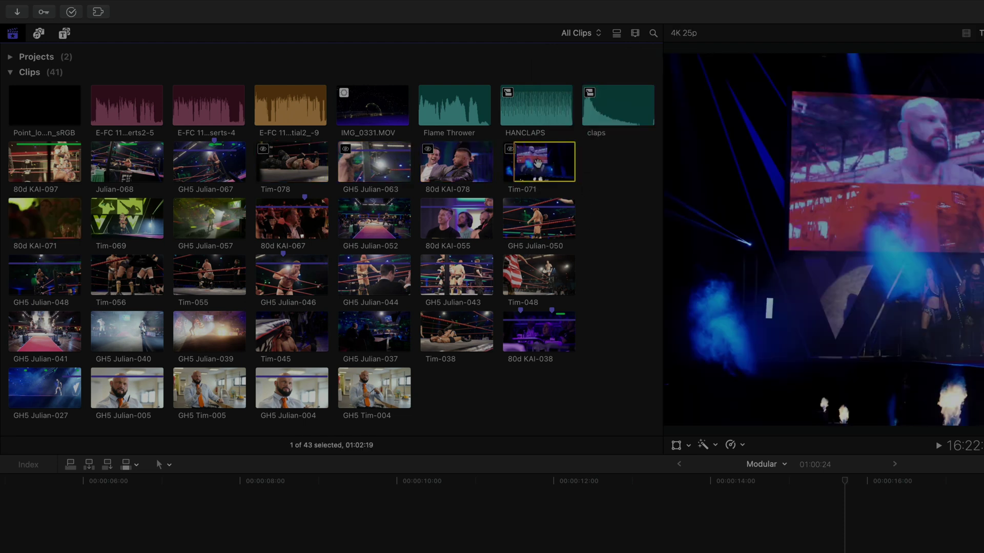
click(538, 165)
drag(584, 171, 277, 154)
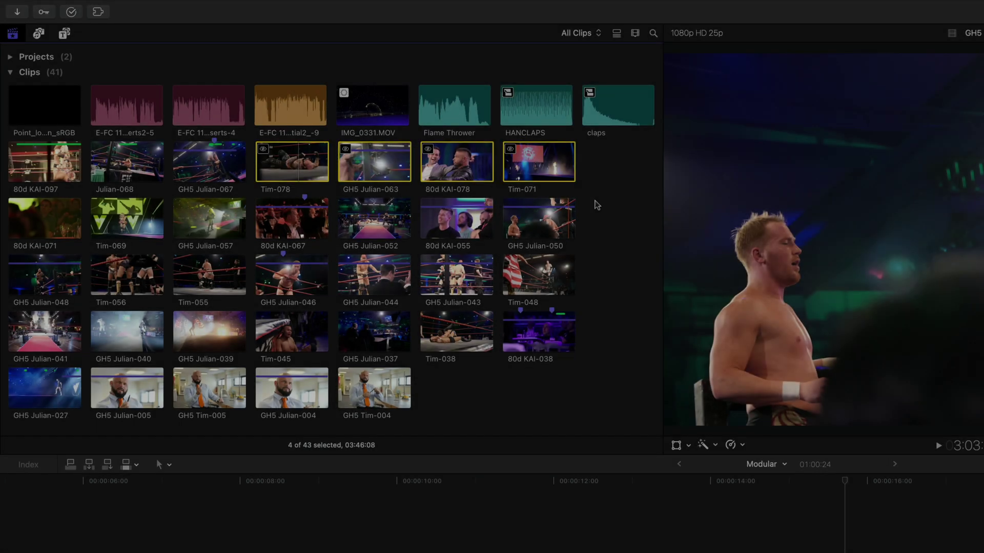
Apply Unhide Clips to the selected Tim-078 through Tim-071 clips.
right_click(528, 163)
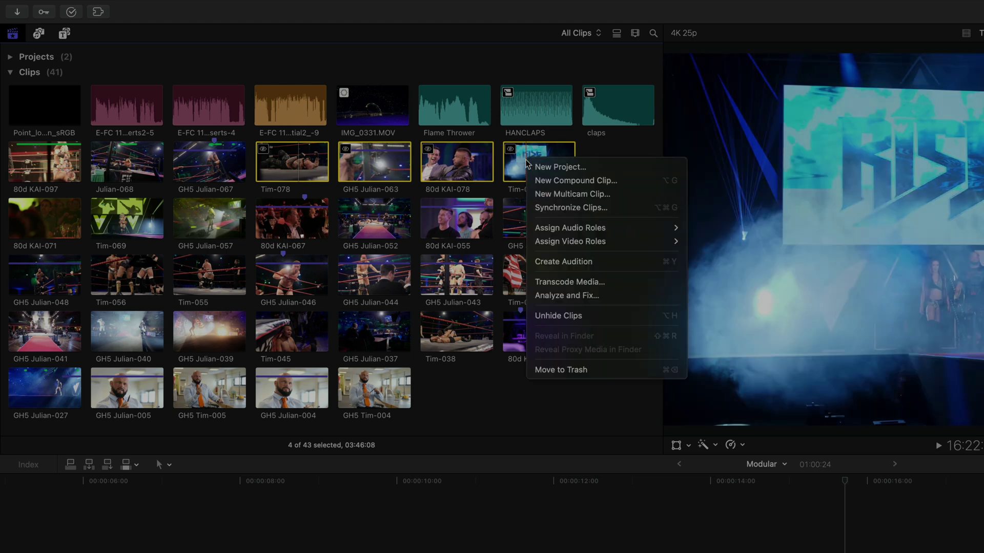
click(681, 316)
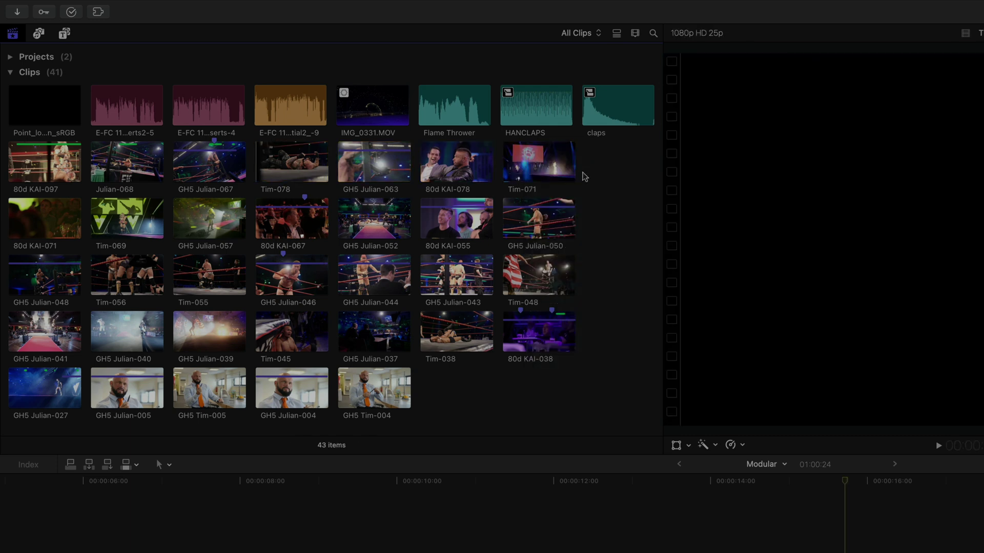
click(635, 34)
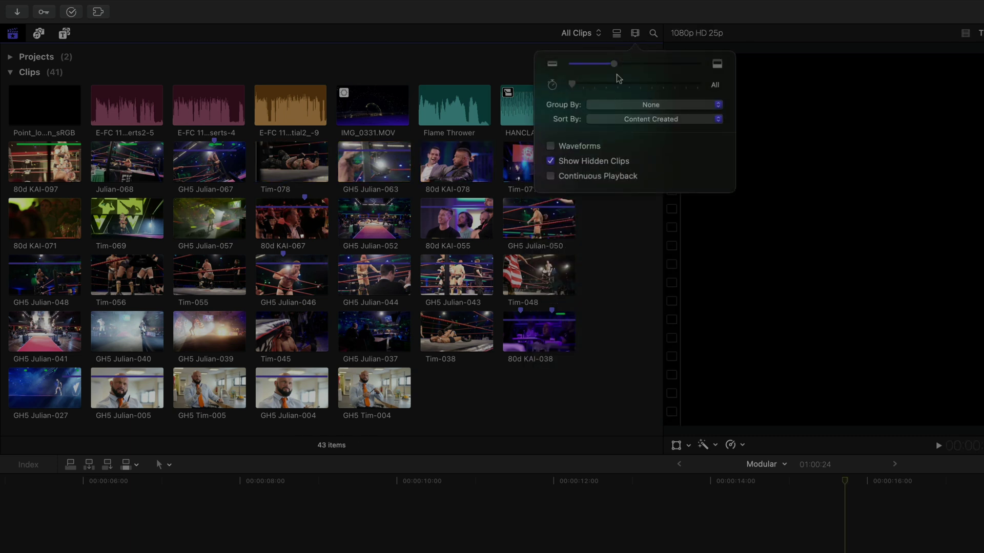
click(606, 260)
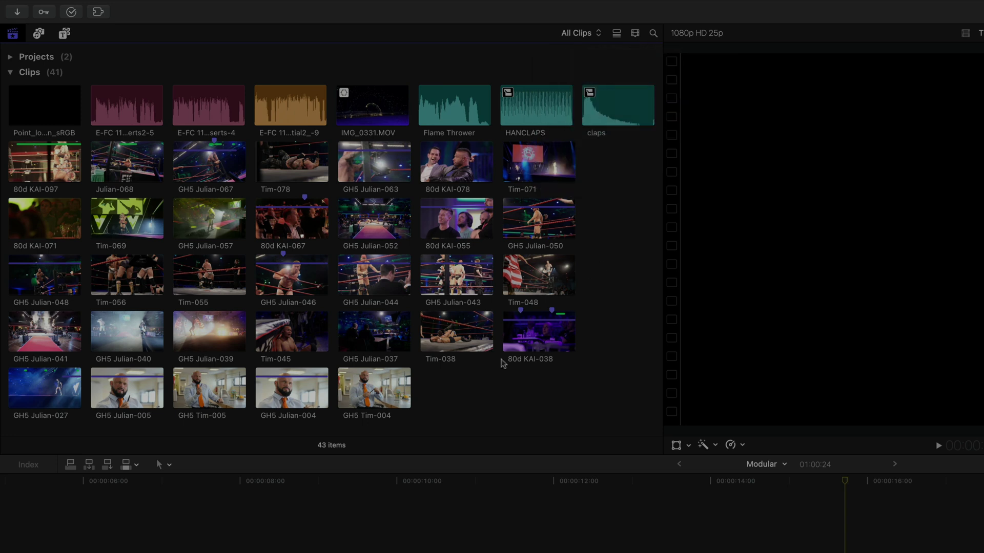
Create 'Interview Multicam Clip' from GH5 Julian-004 and GH5 Tim-004.
drag(428, 387, 293, 404)
right_click(295, 388)
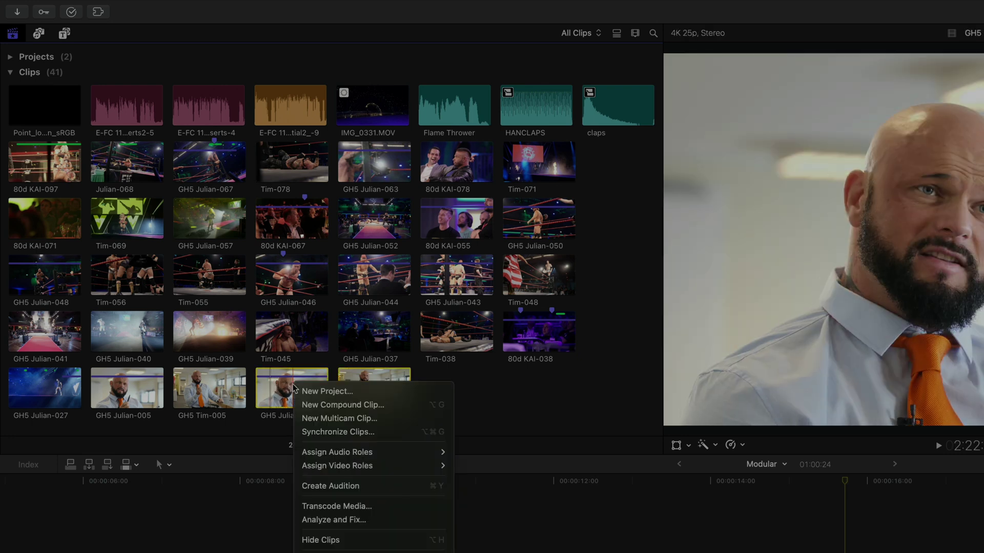
click(400, 421)
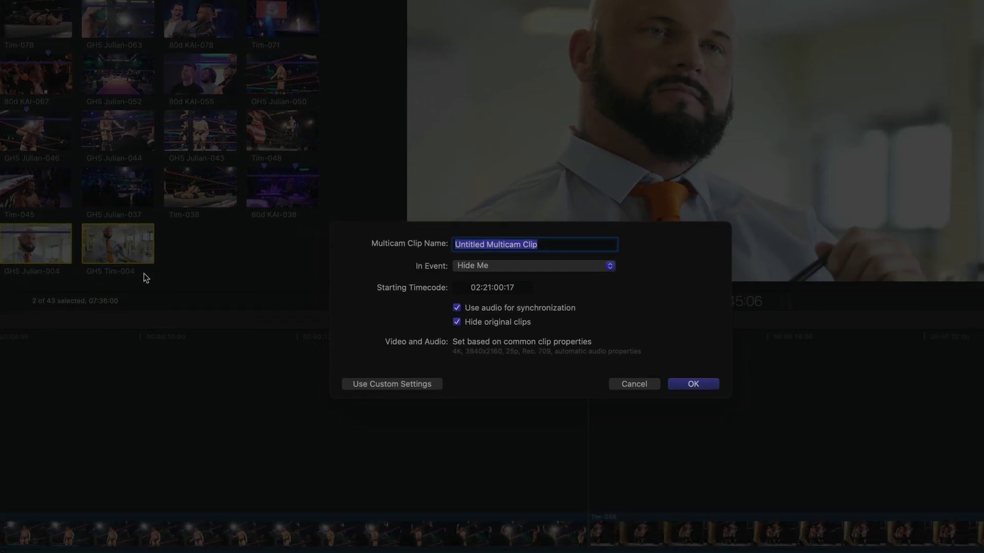
text(Interview Multicam Clip)
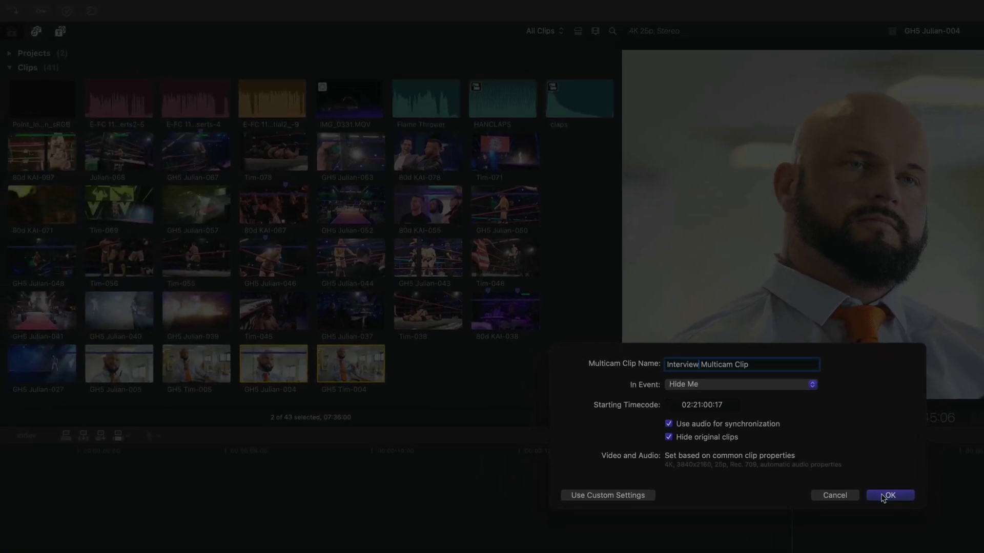
click(889, 495)
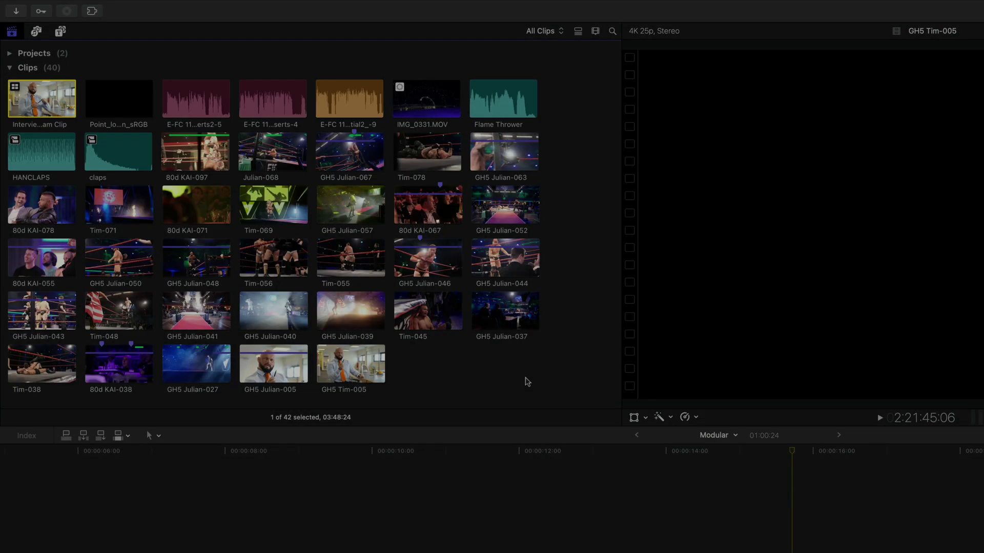
Create 'Interview 2' multicam clip from GH5 Tim-005 and GH5 Julian-005.
drag(454, 379, 287, 362)
right_click(287, 362)
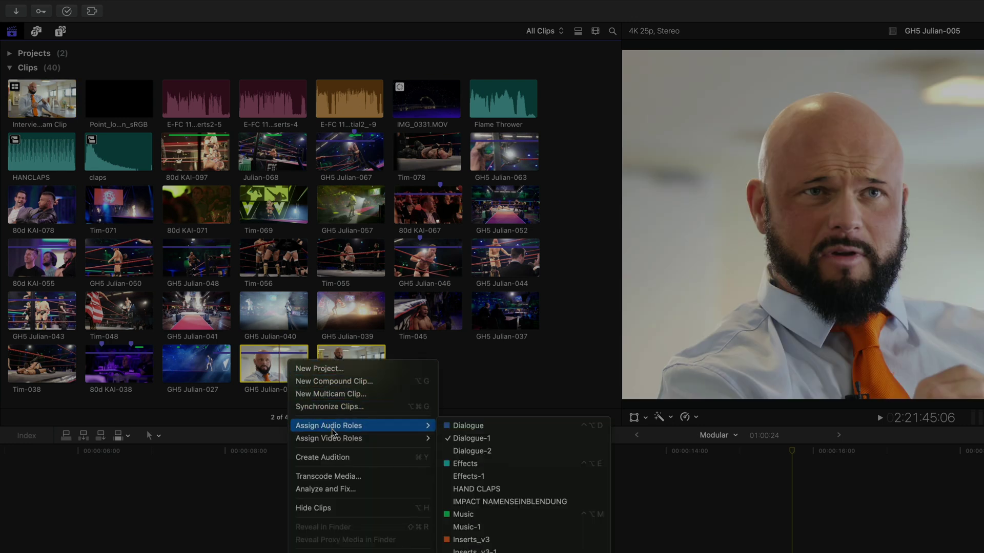
click(377, 400)
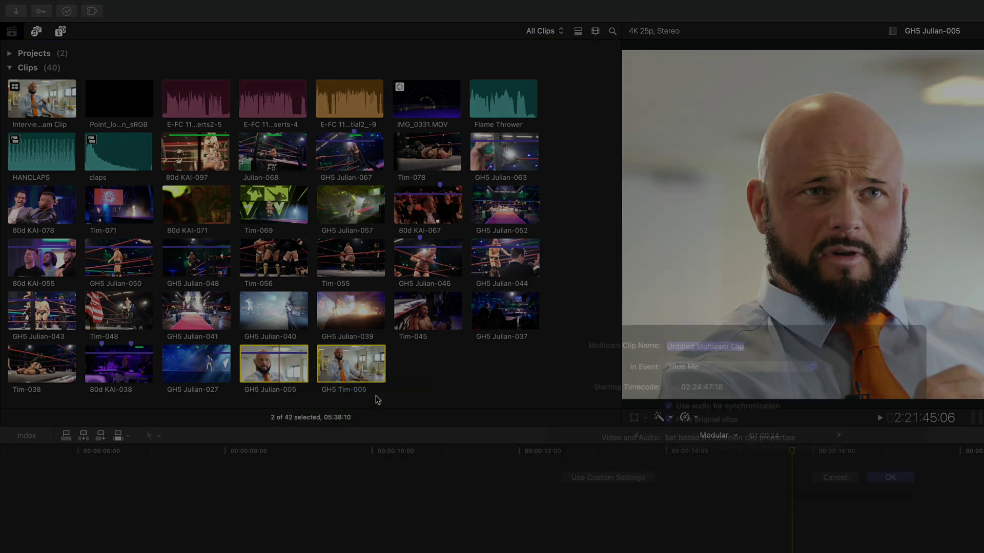
text(Interview)
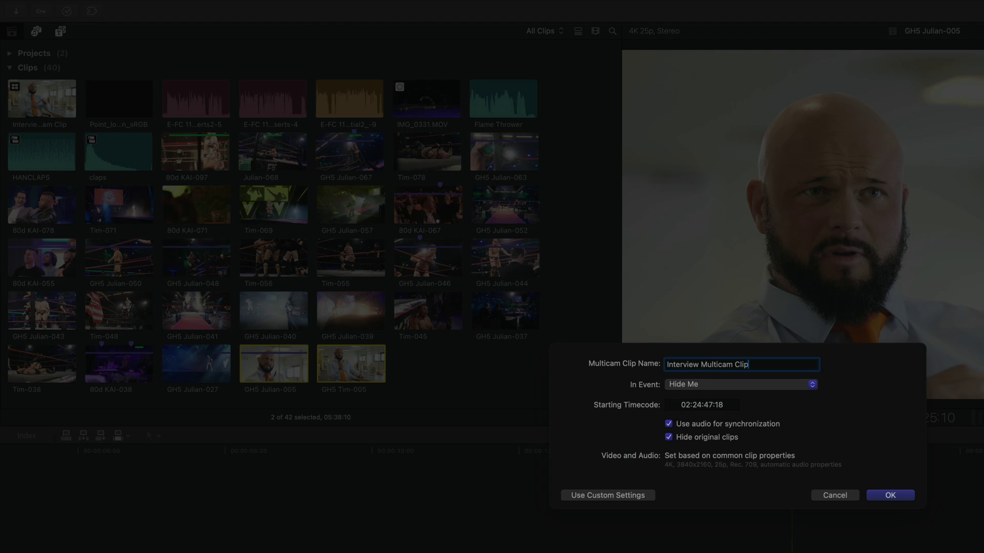
text( 2)
click(890, 495)
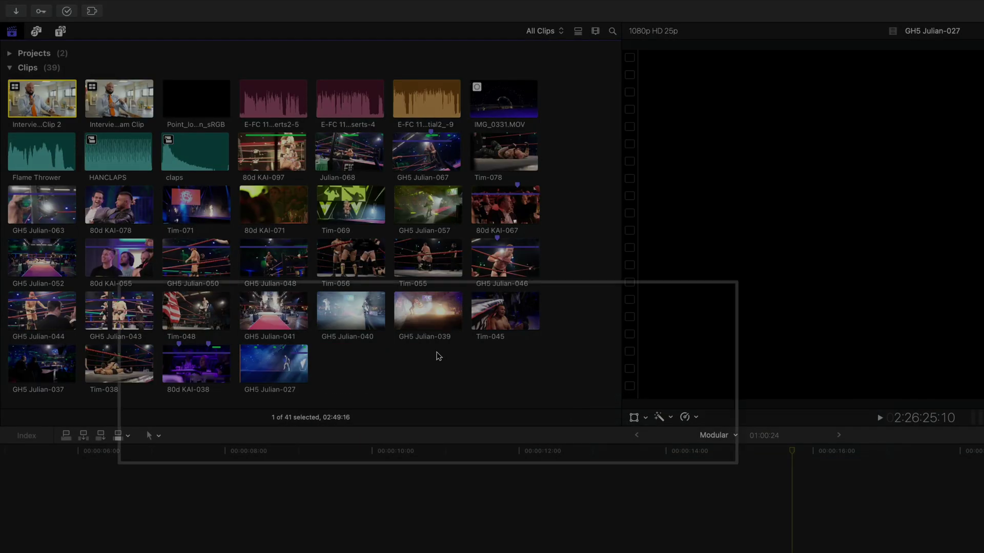
Toggle Show Hidden Clips on and back off, leaving the originals hidden.
click(596, 33)
click(527, 151)
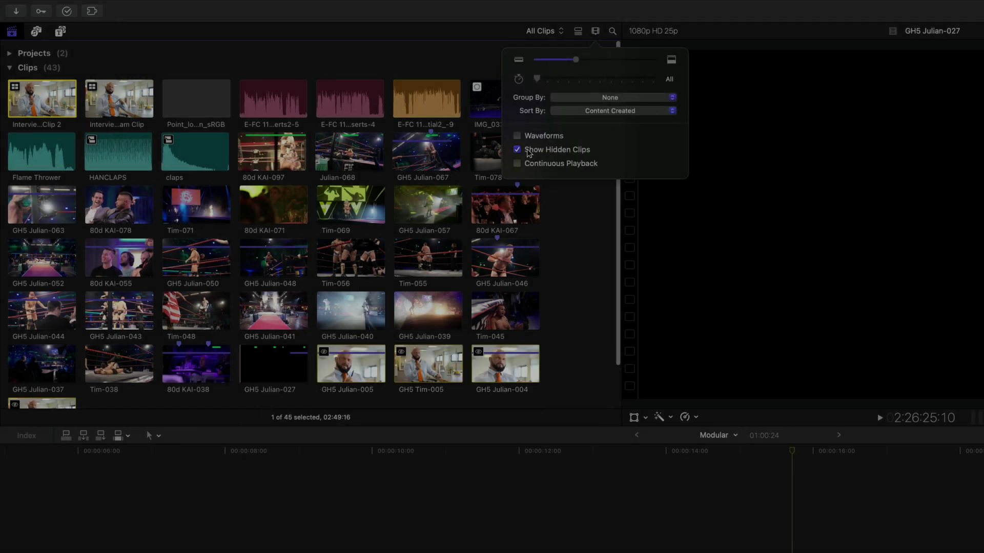
click(527, 150)
click(557, 239)
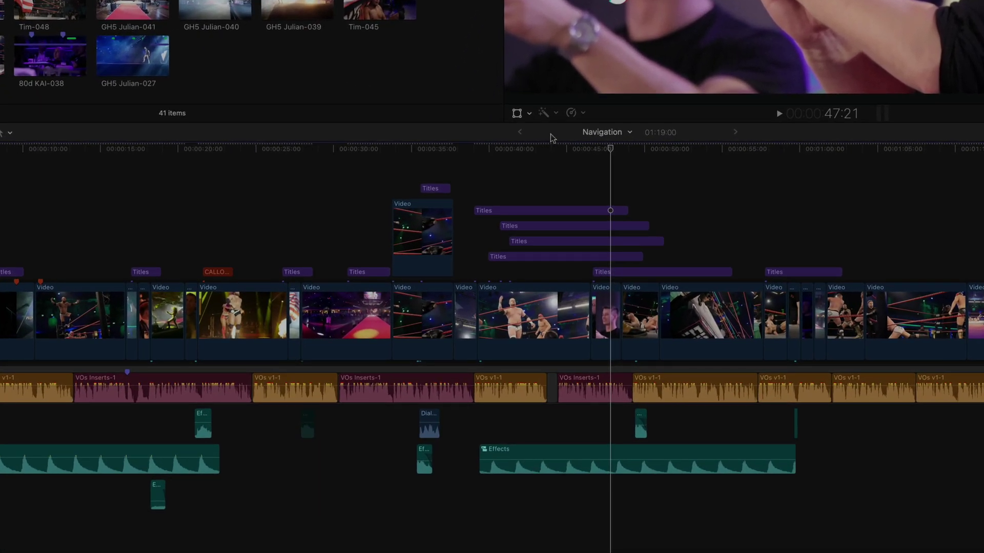
click(423, 314)
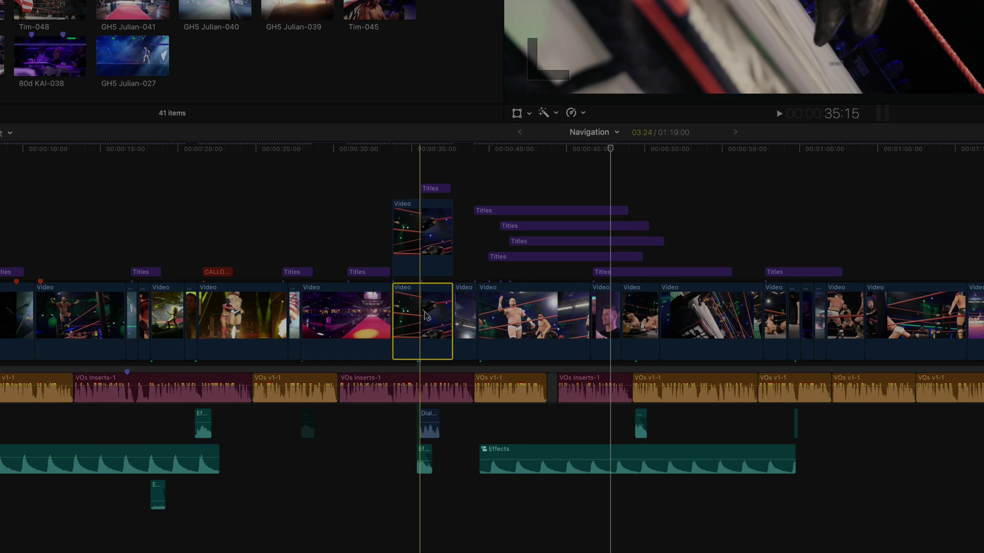
click(370, 273)
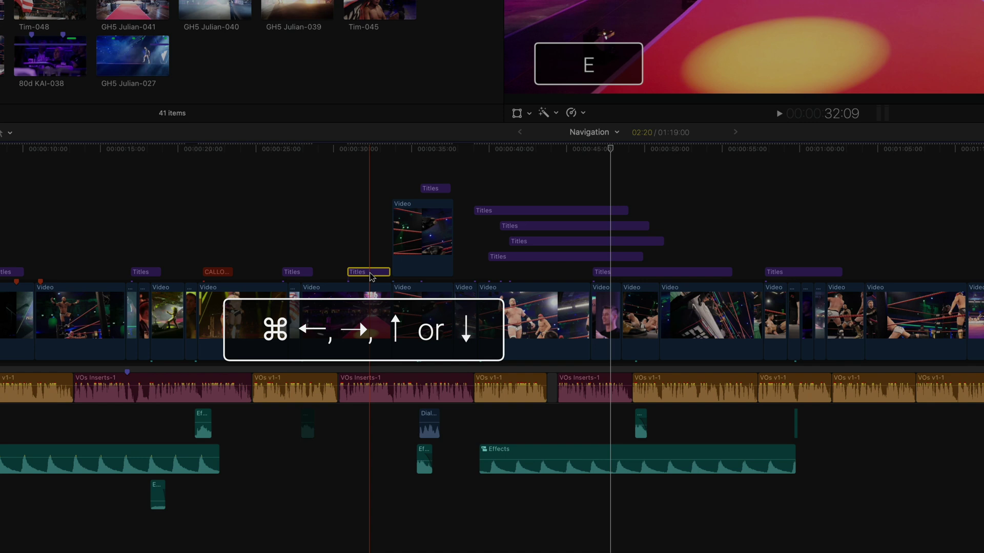
key(super+Left)
key(super+Left)
key(super+Right)
key(super+Right)
key(super+Right)
key(super+Right)
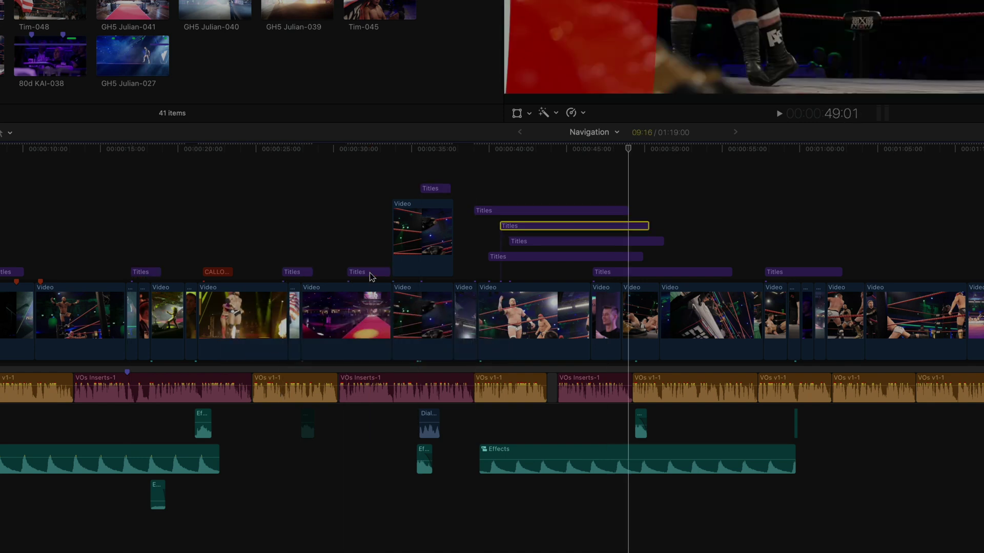
key(super+Down)
key(super+Down)
key(super+Up)
key(super+Up)
key(super+Down)
key(super+Down)
key(super+Down)
key(super+Up)
key(super+Up)
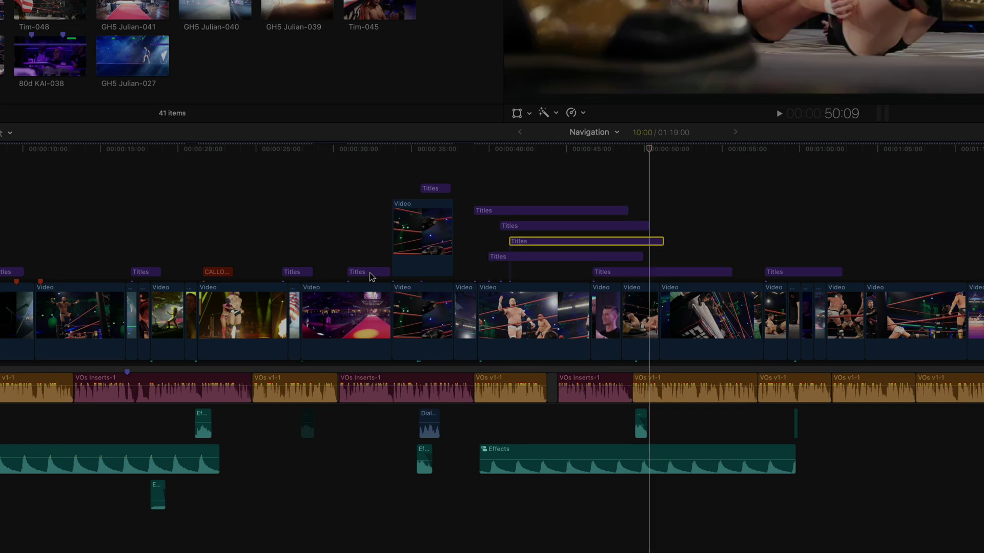
click(615, 210)
key(super+Left)
key(super+Right)
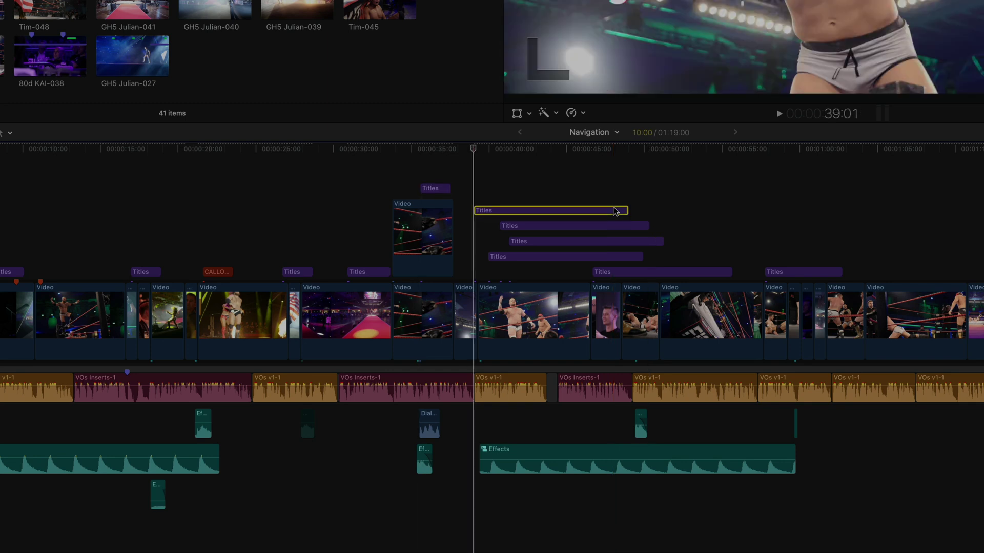
key(super+Down)
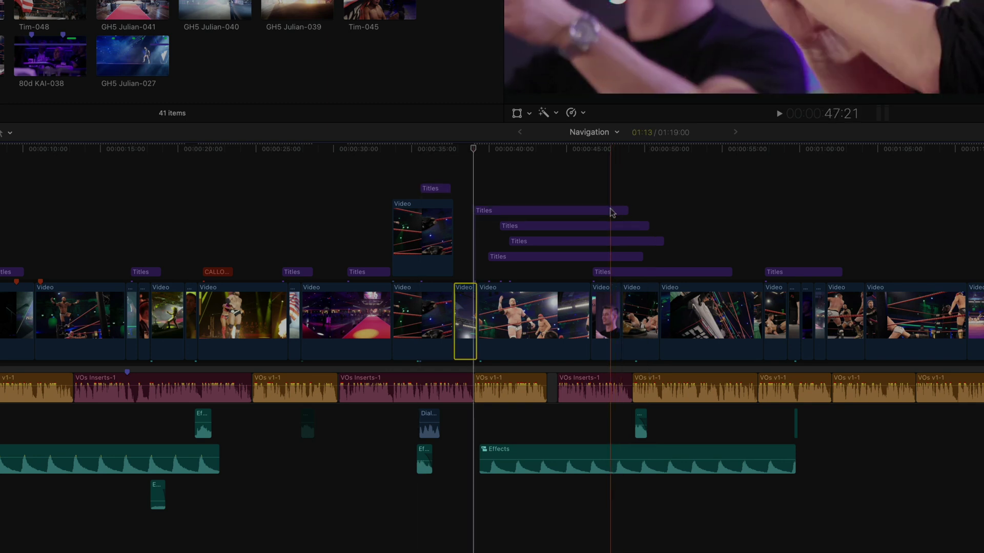
key(super+Up)
key(super+Down)
key(super+Down)
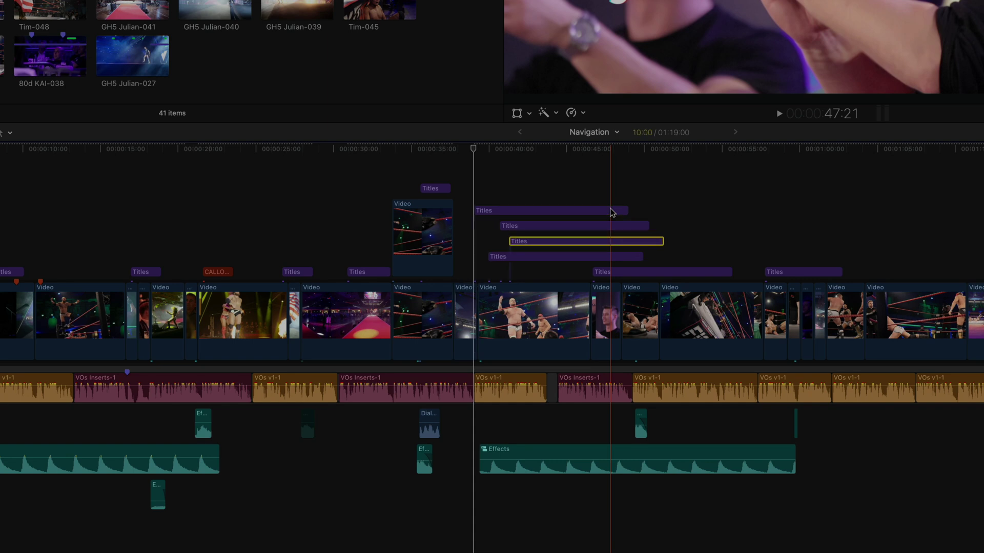
click(597, 396)
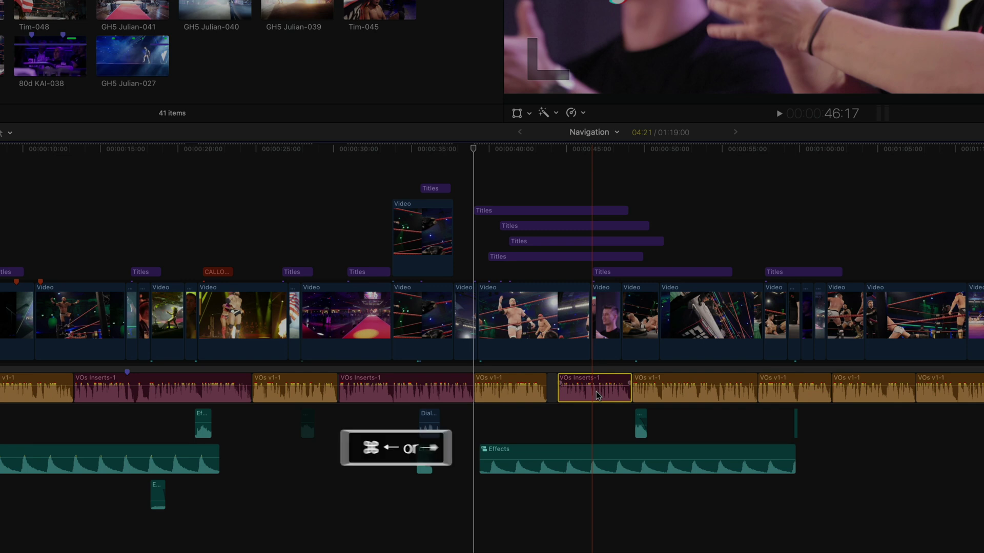
key(super+Left)
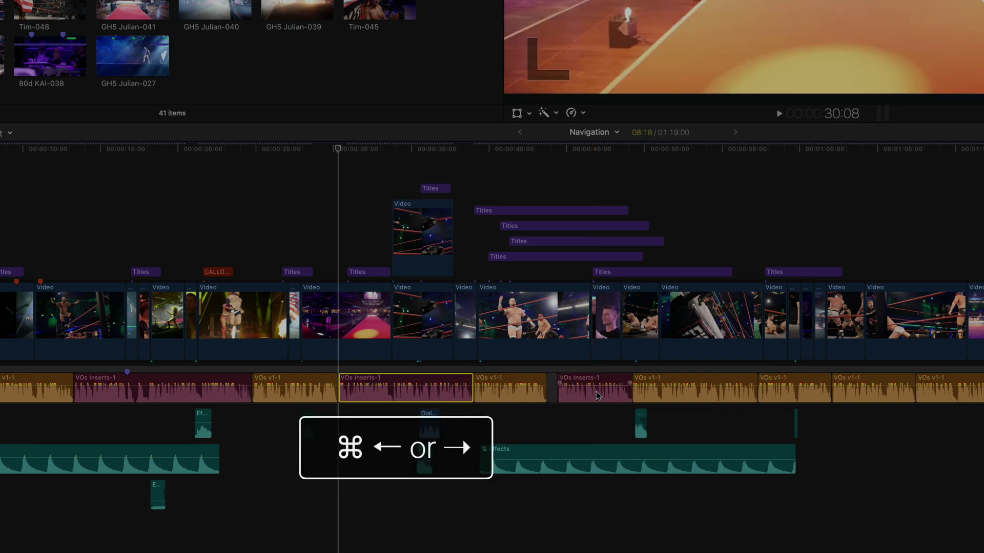
key(super+Left)
key(super+Right)
key(super+Right)
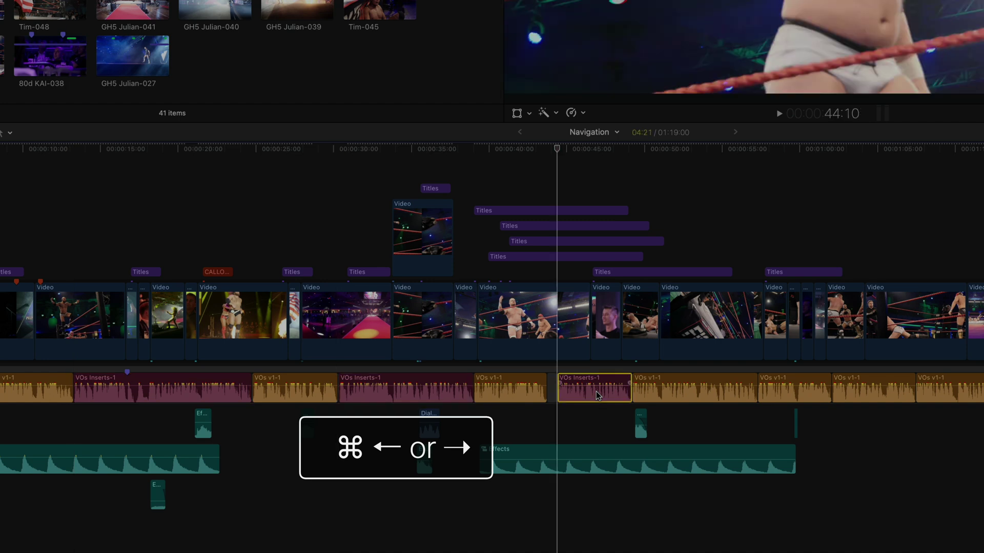
click(531, 399)
key(super+Right)
key(super+Left)
key(super+Left)
key(super+Right)
key(super+Right)
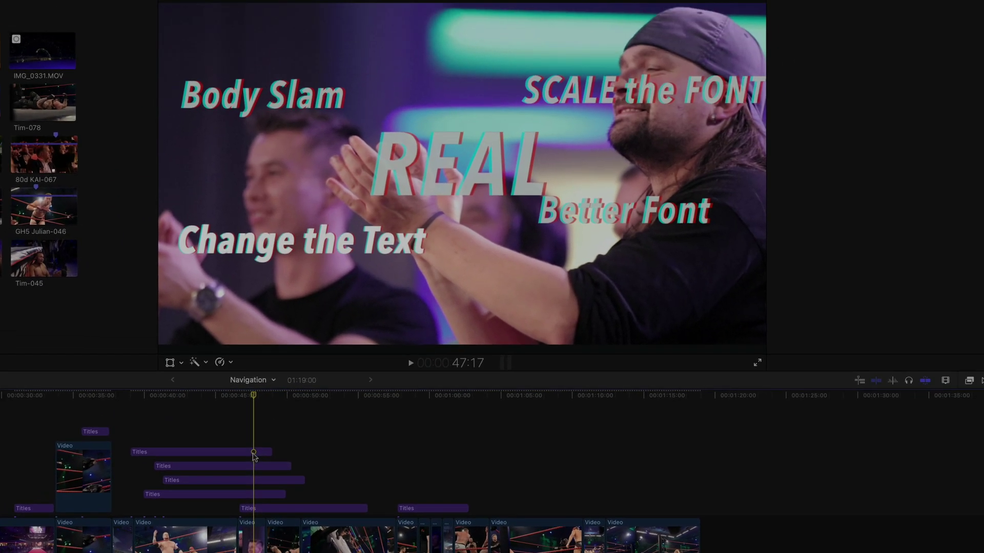
Set the Change the Text title to Beirut and SCALE the FONT to Arvo.
click(353, 385)
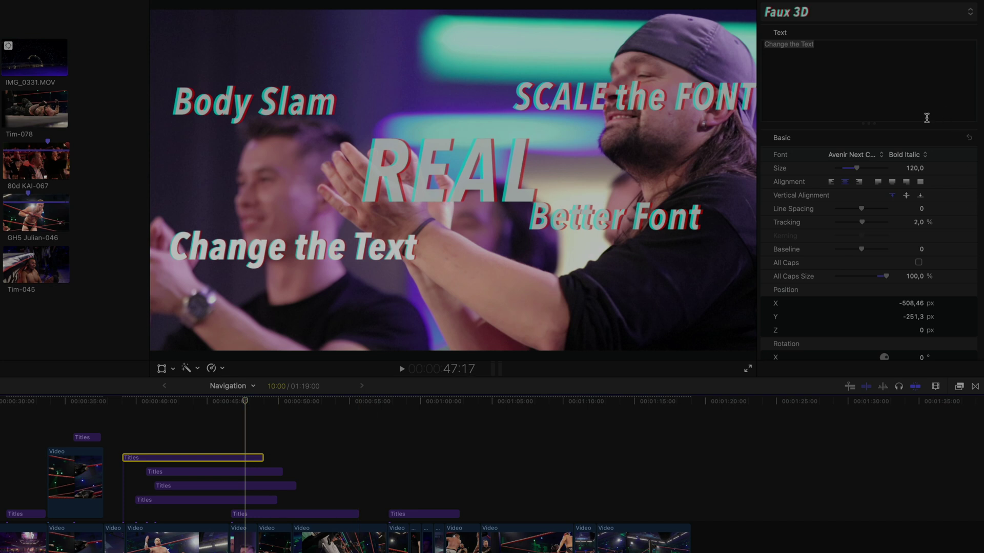
click(868, 156)
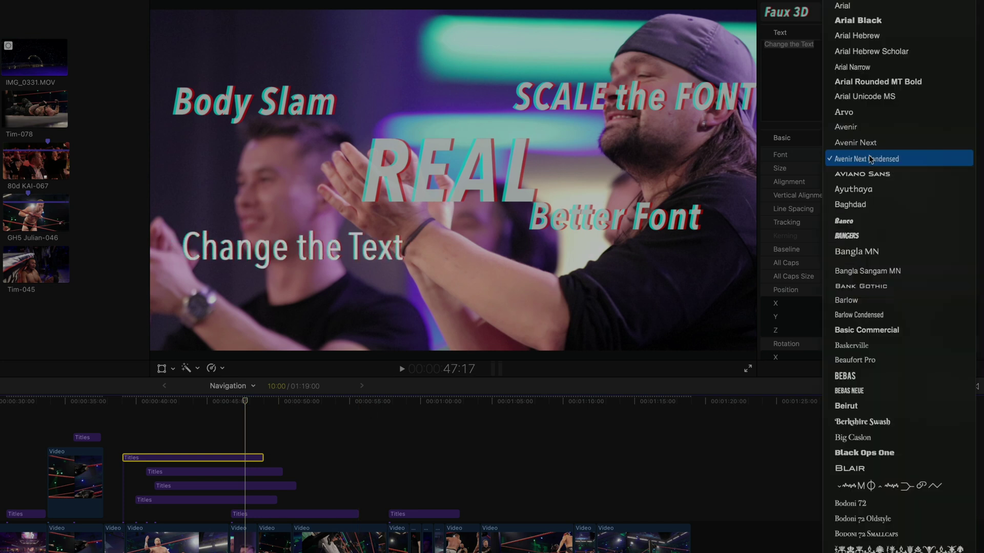
click(860, 407)
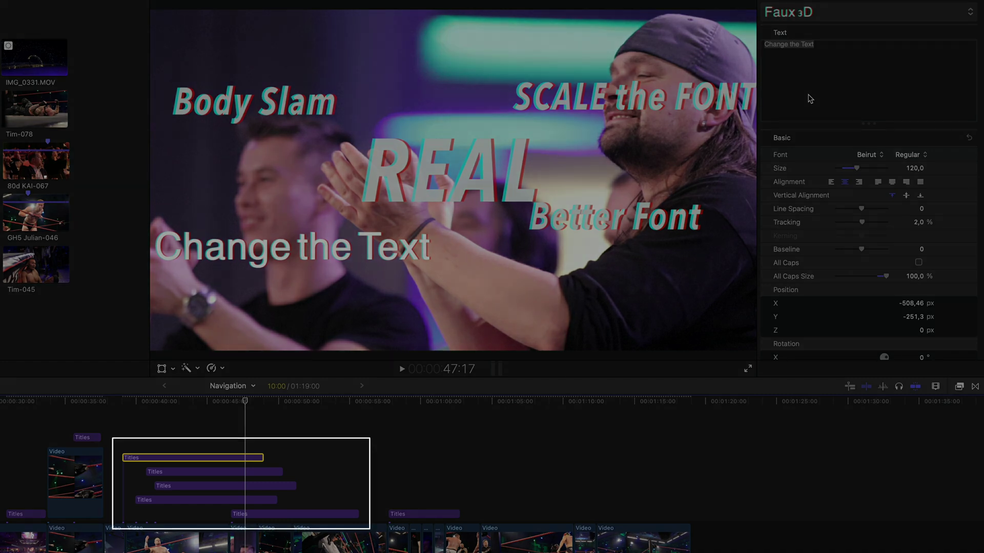
key(super+Down)
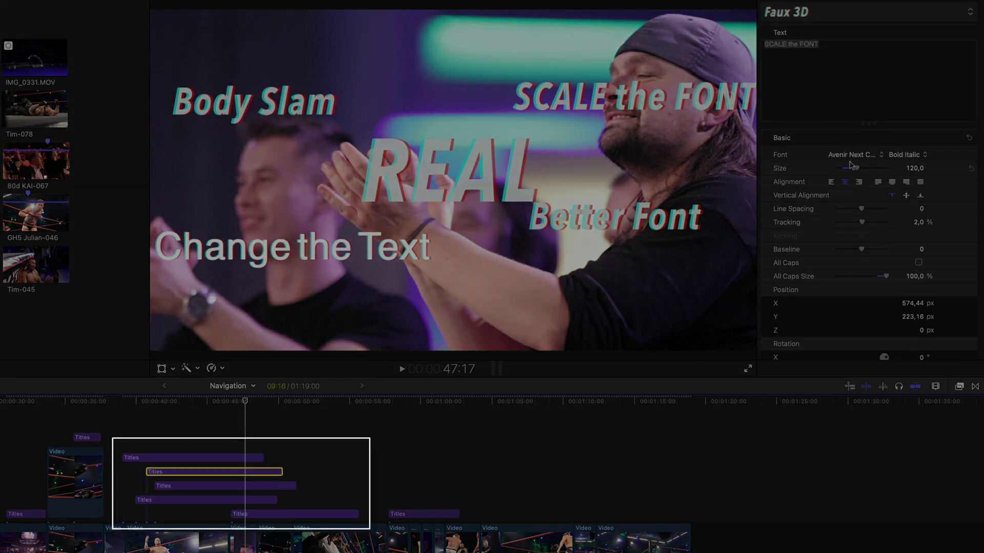
click(853, 154)
click(840, 113)
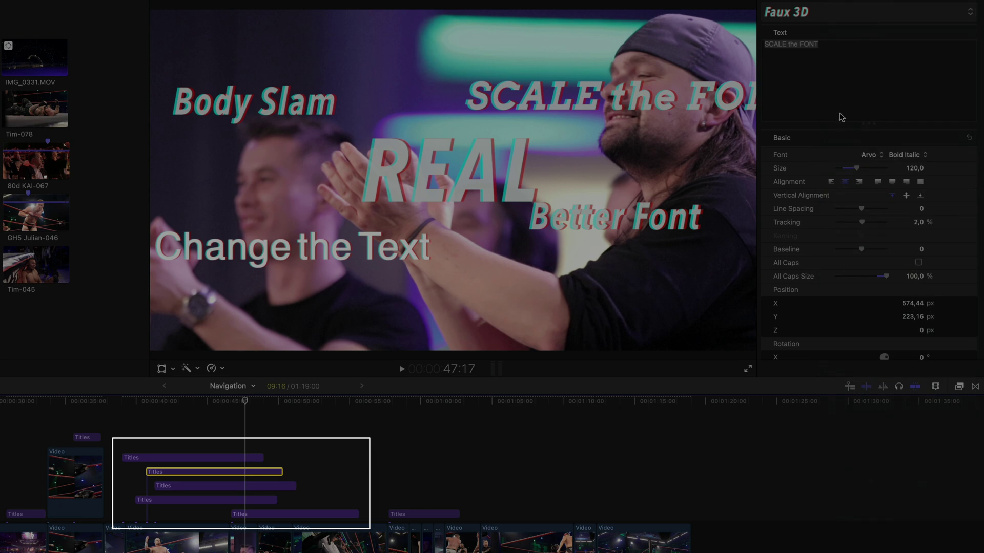
Replace the Better Font title's text with 'Change'.
key(super+Down)
click(826, 99)
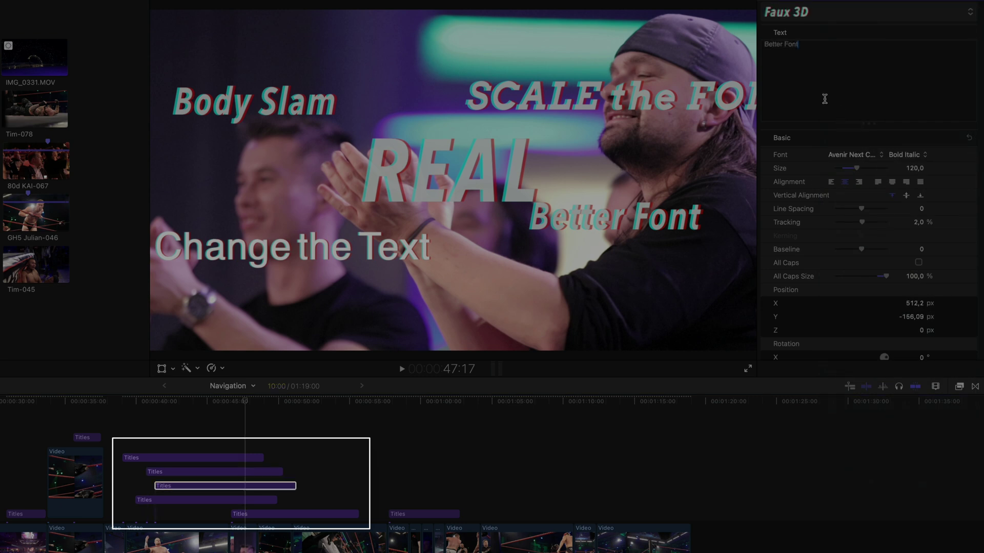
key(super+a)
text(Change)
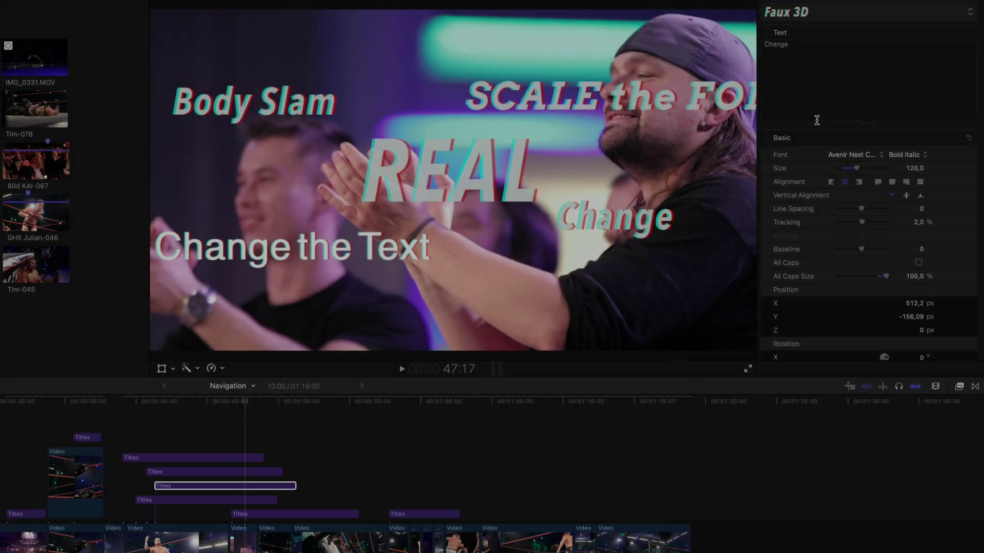
Raise the Body Slam title's size from 120 to 180.
key(super+Down)
key(super+Up)
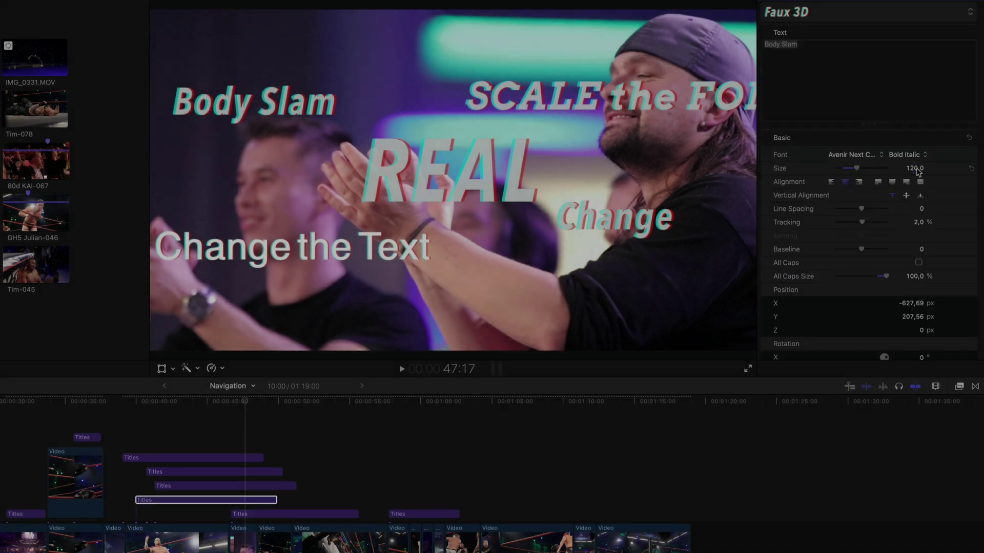
drag(921, 169, 920, 168)
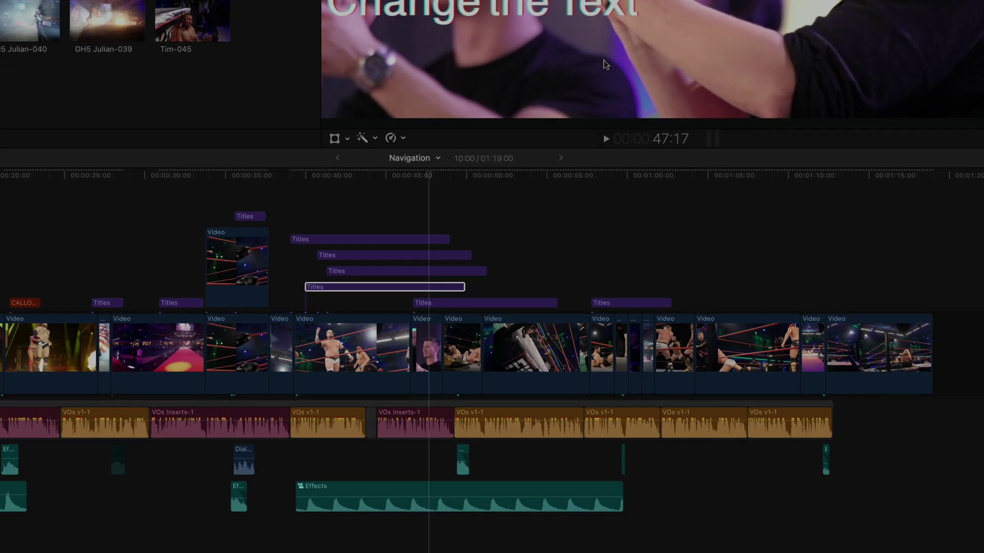
click(186, 499)
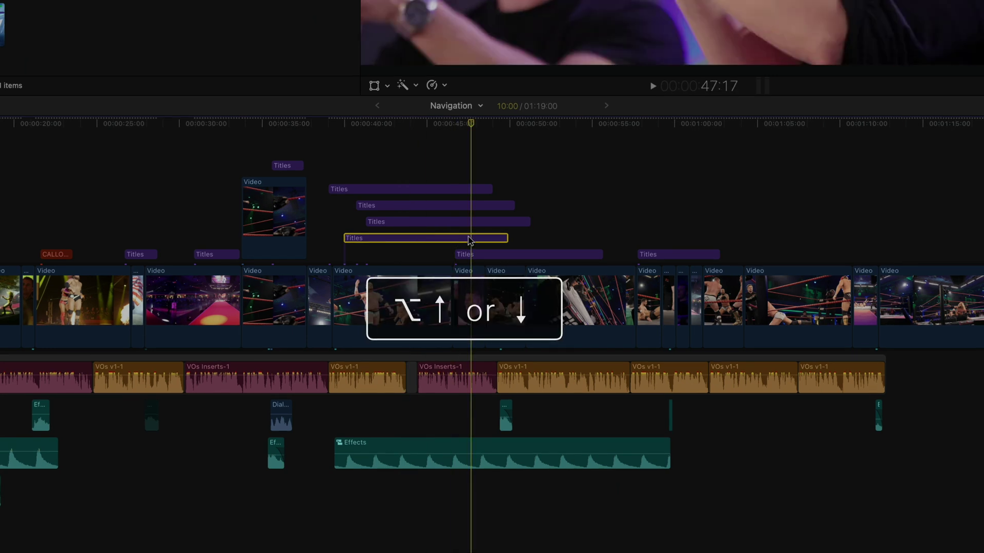
Shift the selected title up and down between lanes with Option-arrows, undoing a stray drag.
key(alt+Up)
key(alt+Up)
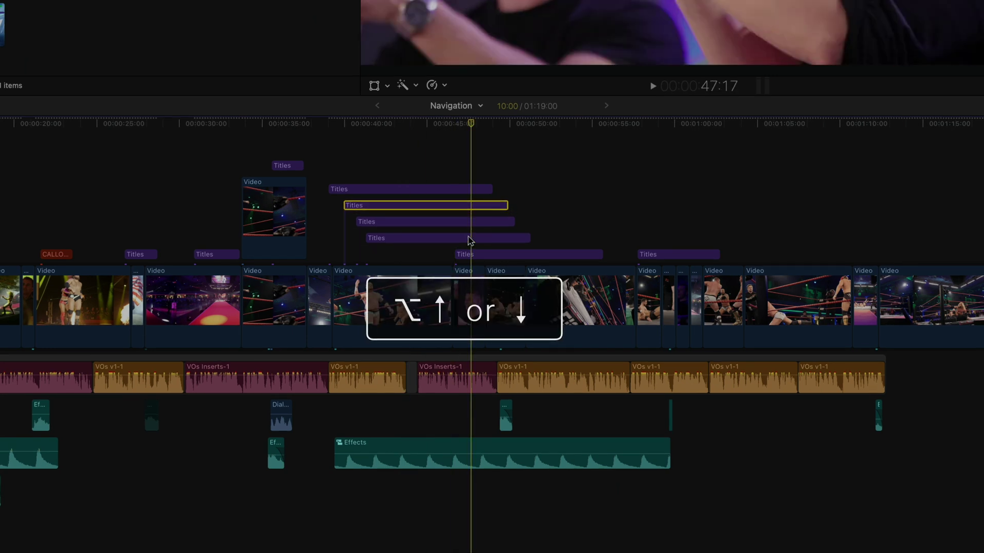
key(alt+Up)
key(alt+Down)
key(alt+Down)
key(alt+Down)
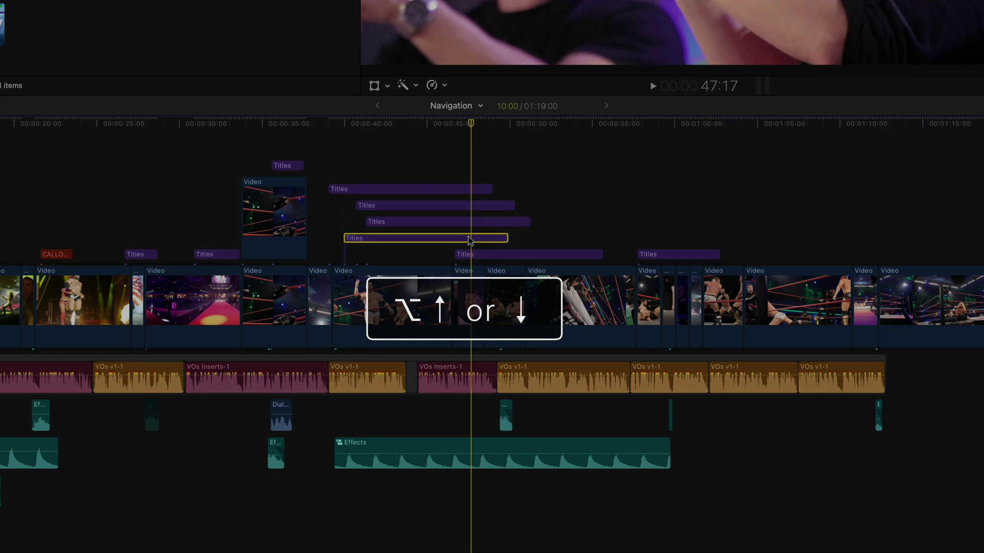
key(alt+Down)
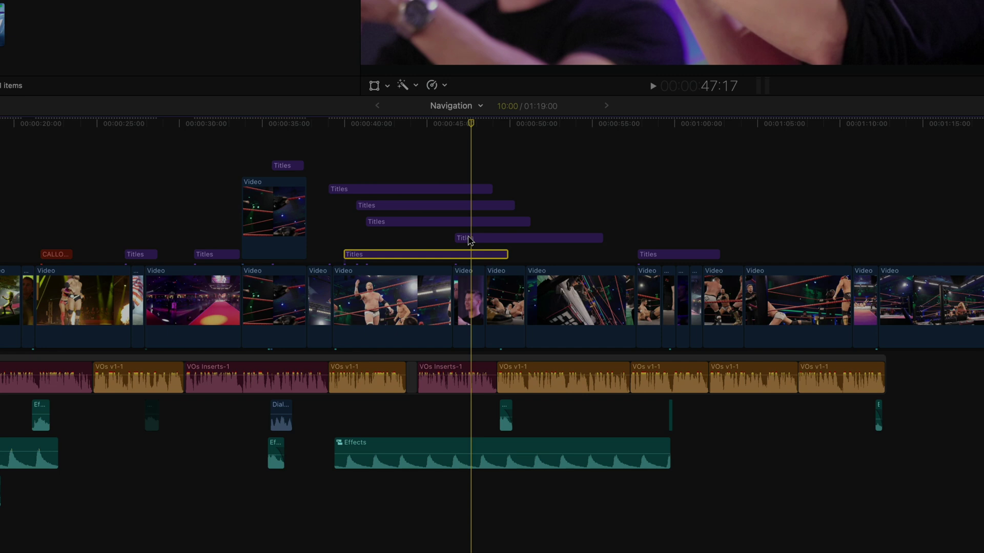
key(alt+Down)
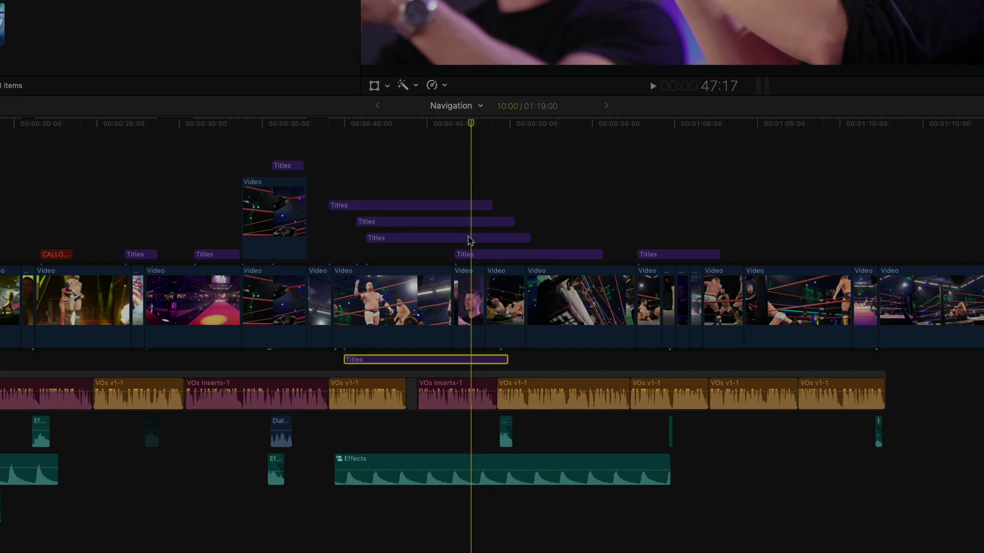
key(alt+Up)
key(alt+Up)
key(alt+Up)
key(alt+Up)
key(alt+Up)
key(alt+Down)
key(alt+Down)
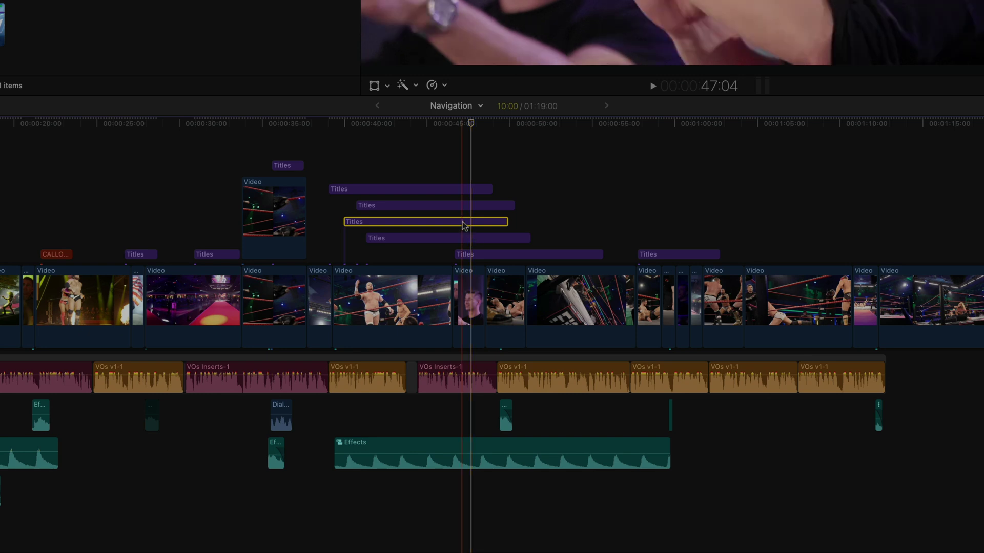
drag(469, 222, 331, 186)
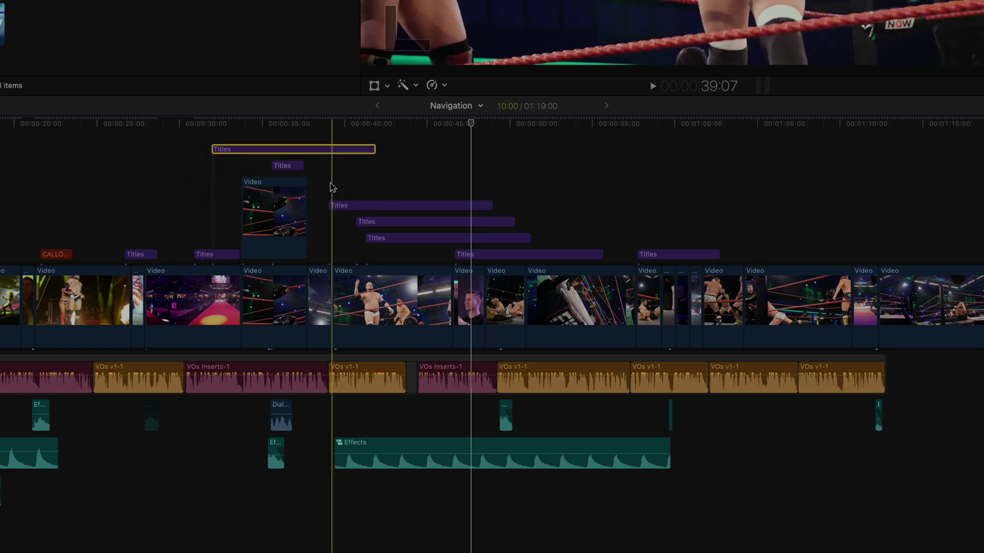
key(super+z)
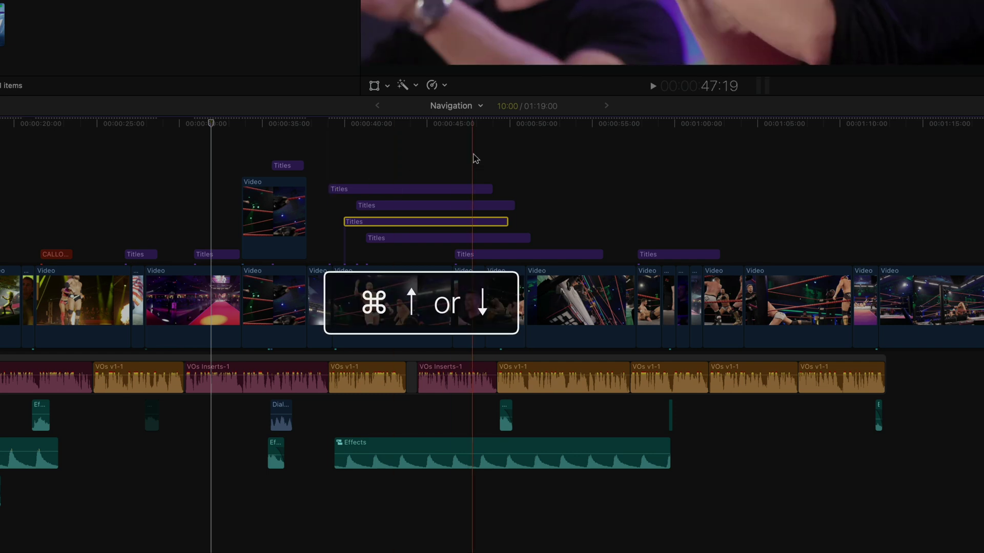
Select the title in the lane above and push it to the bottom of the title stack.
key(super+Up)
key(super+Up)
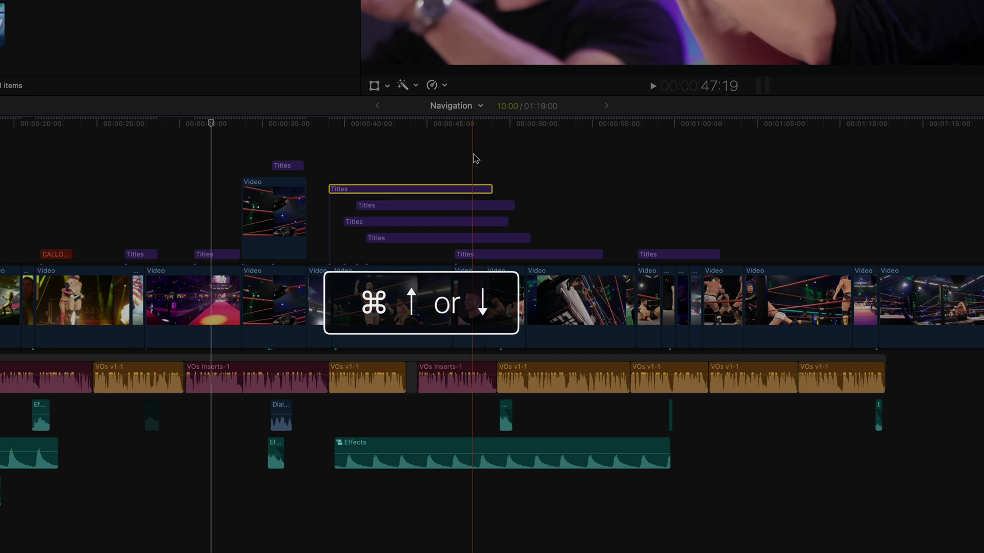
key(alt+Down)
key(alt+Down)
key(alt+Down)
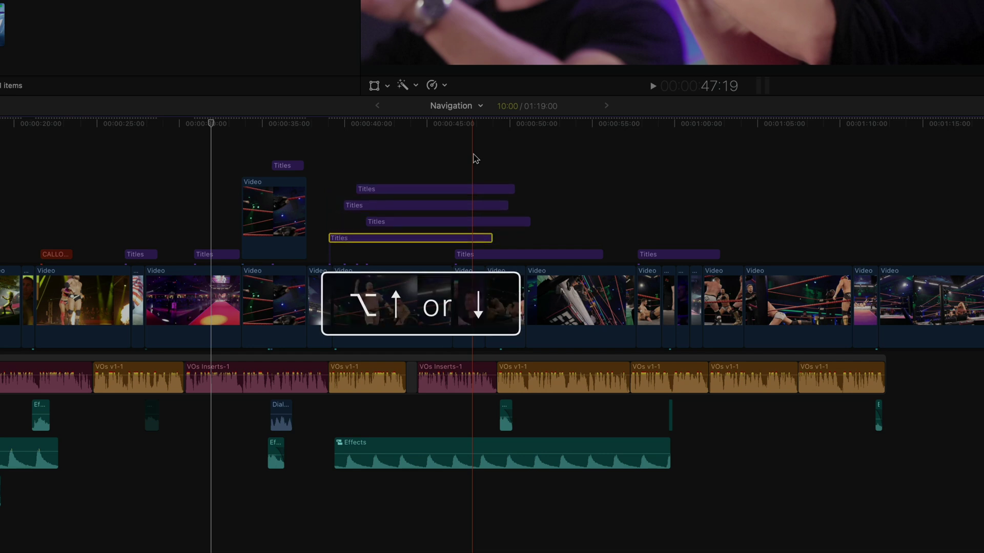
key(super+Up)
key(alt+Down)
key(alt+Down)
key(alt+Down)
key(alt+Down)
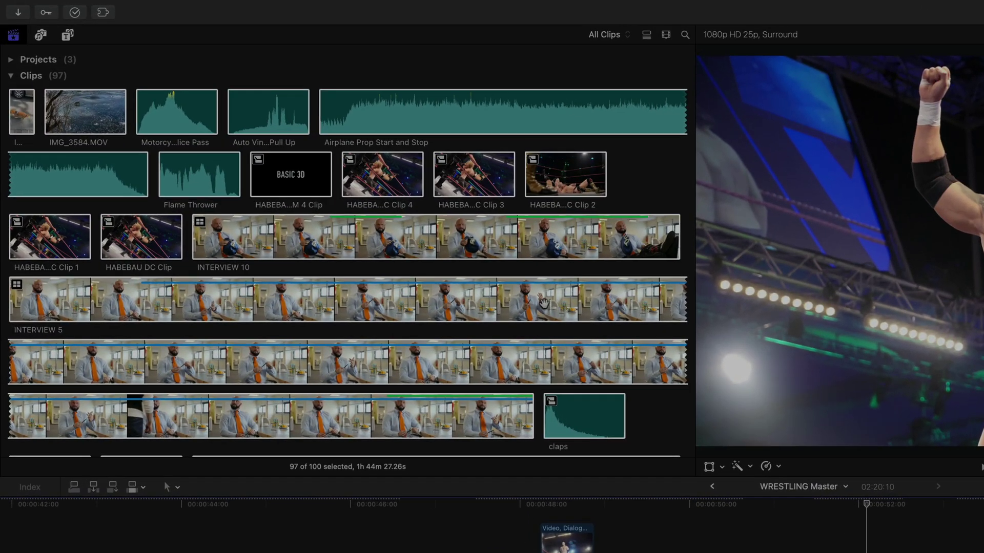
Collapse browser filmstrips to single thumbnails with Shift-Z and deselect all clips.
scroll(427, 284, down, 15)
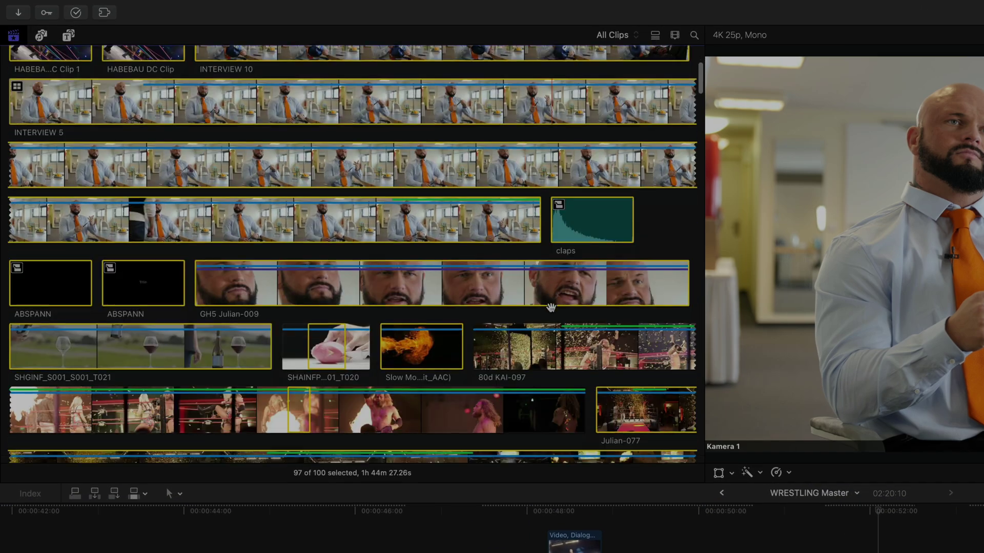
scroll(551, 308, down, 20)
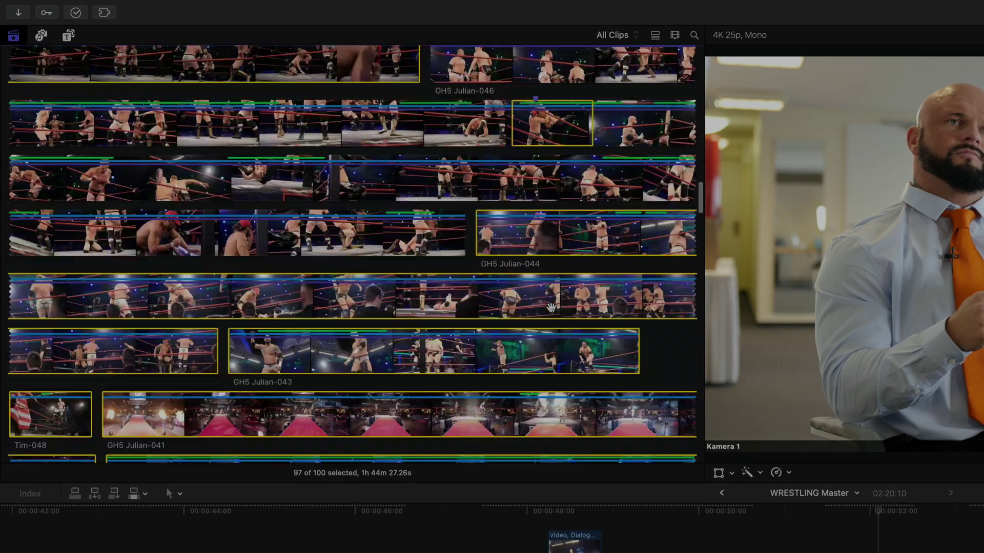
scroll(551, 308, down, 20)
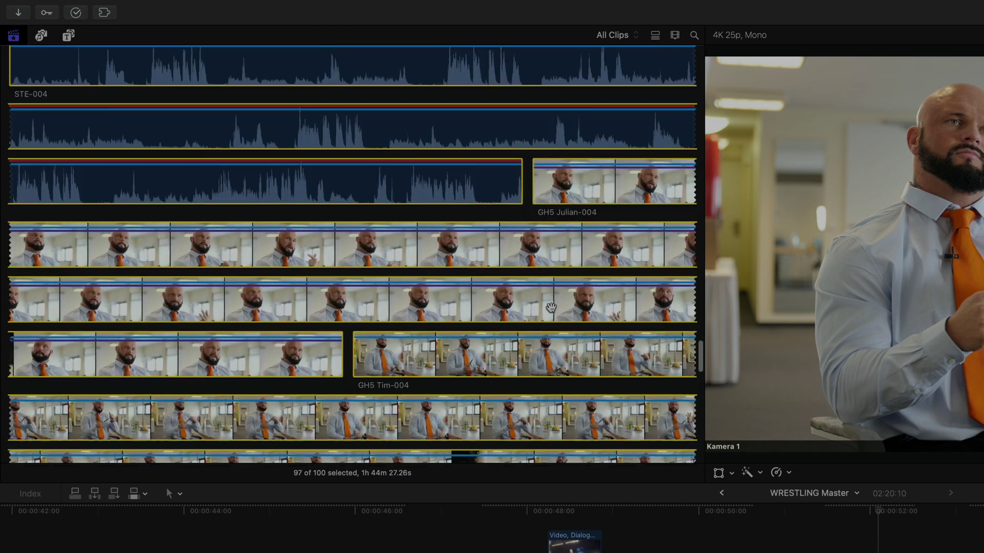
scroll(551, 307, up, 2)
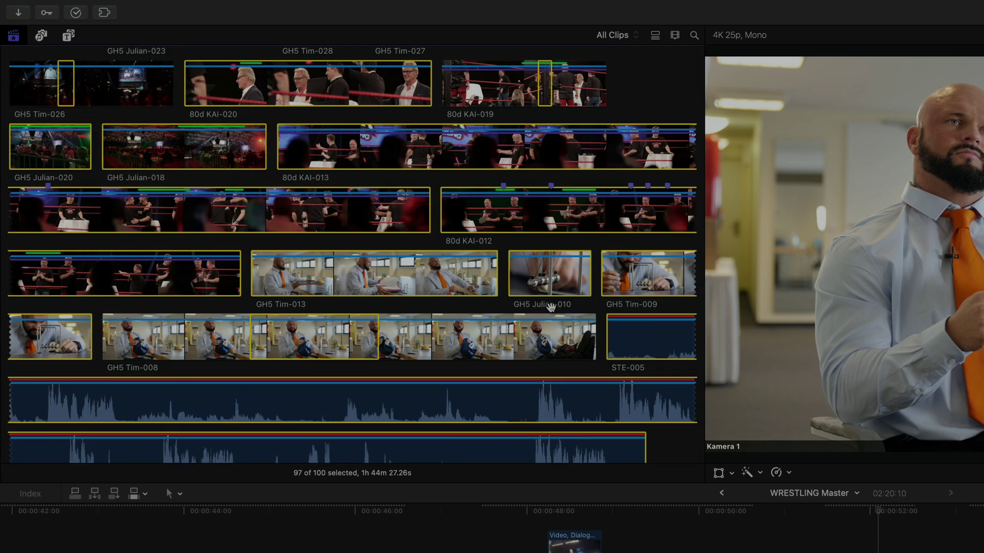
key(shift+z)
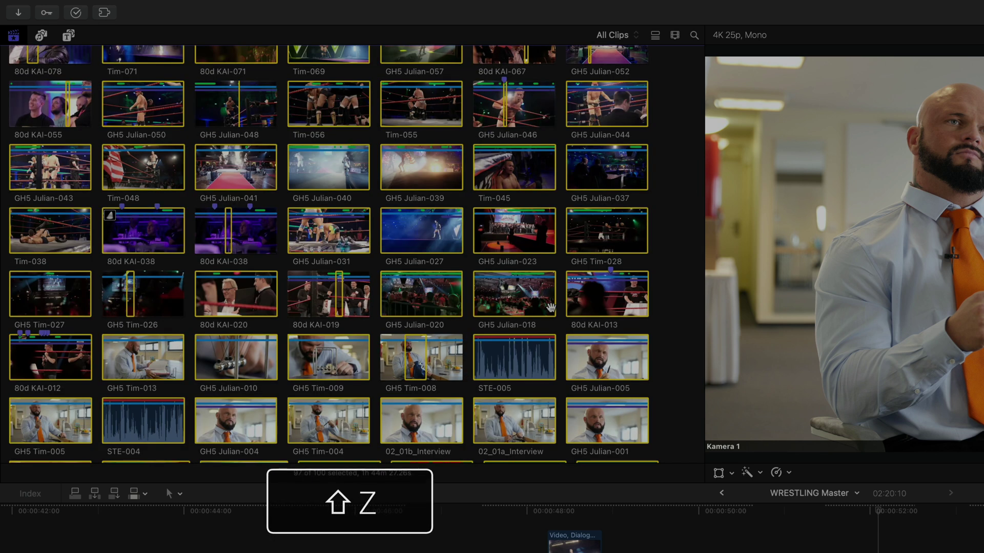
scroll(551, 307, up, 10)
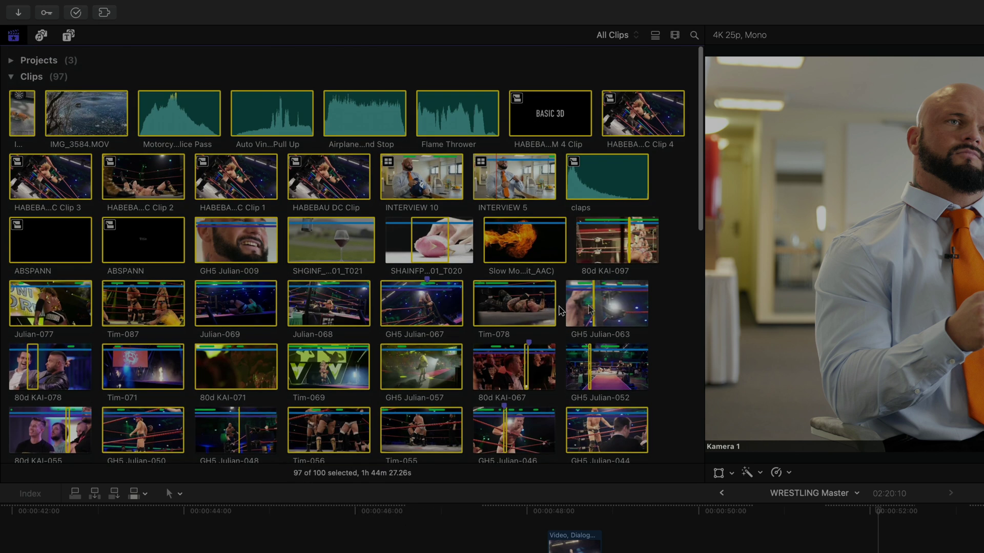
click(661, 279)
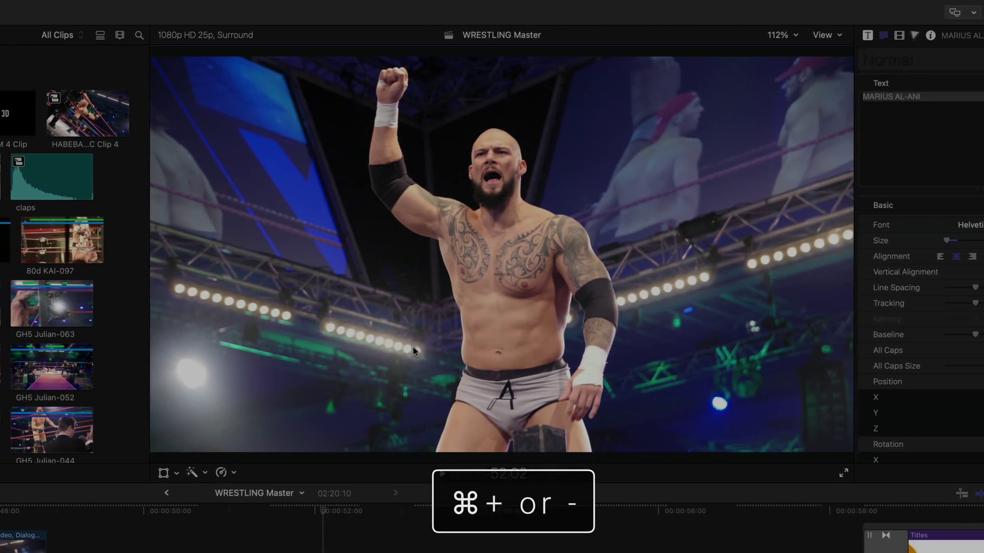
Zoom the viewer to 600% and back to fit, then fit the whole WRESTLING Master project in the timeline.
key(super+equal)
key(super+equal)
key(super+equal)
key(super+minus)
key(super+minus)
key(super+minus)
key(super+minus)
key(super+minus)
key(shift+z)
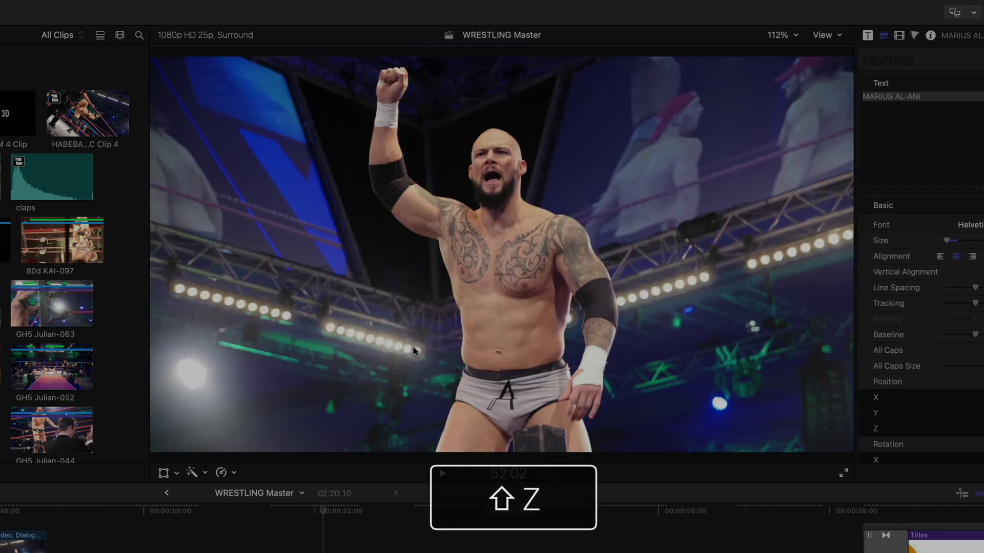
key(super+equal)
key(super+equal)
key(super+equal)
key(super+equal)
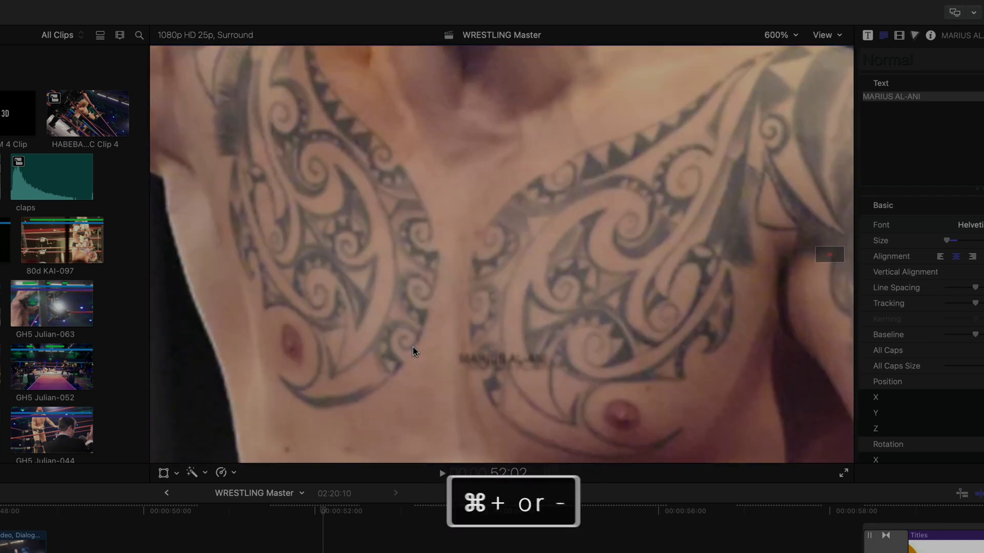
key(shift+z)
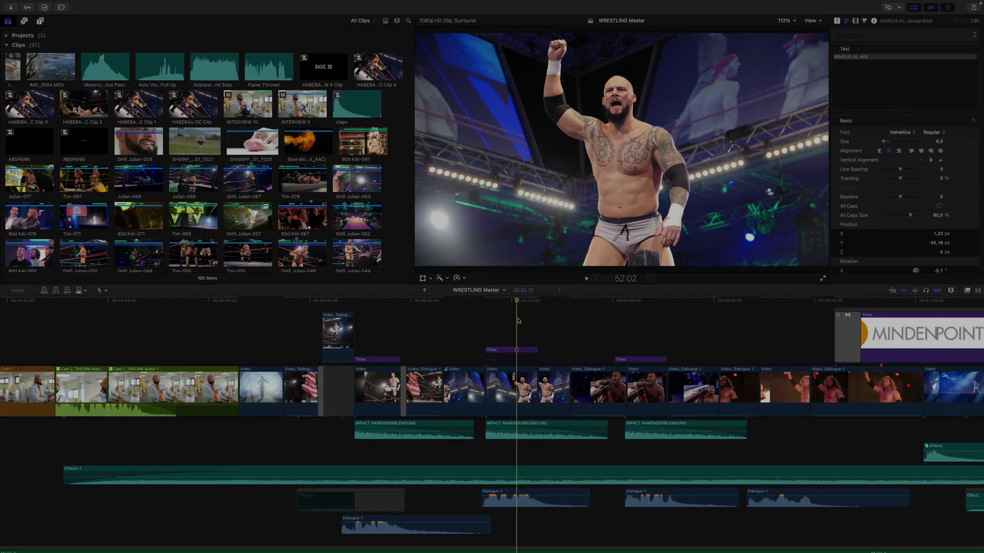
key(shift+z)
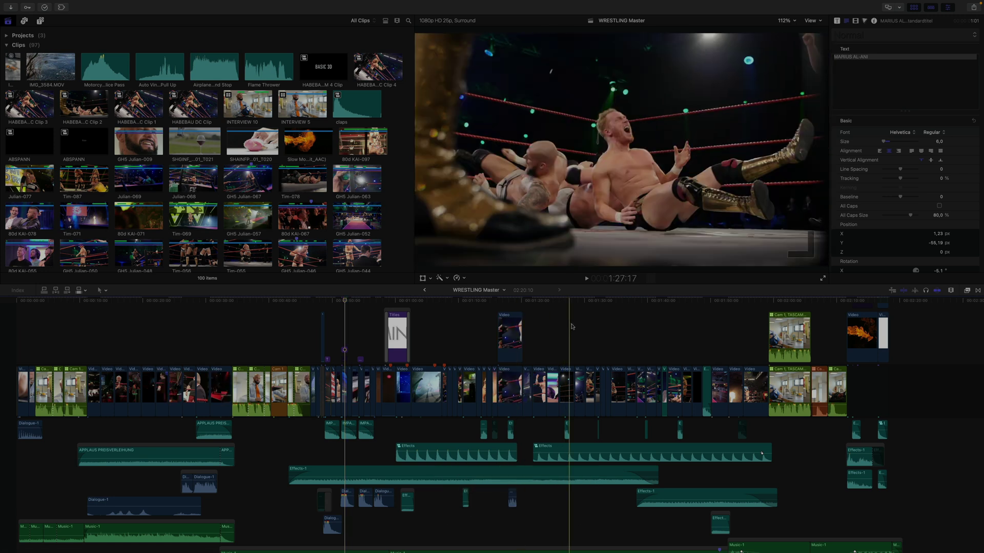
Lower the timeline clip height with the Clip Appearance slider so more audio lanes fit.
scroll(571, 326, down, 10)
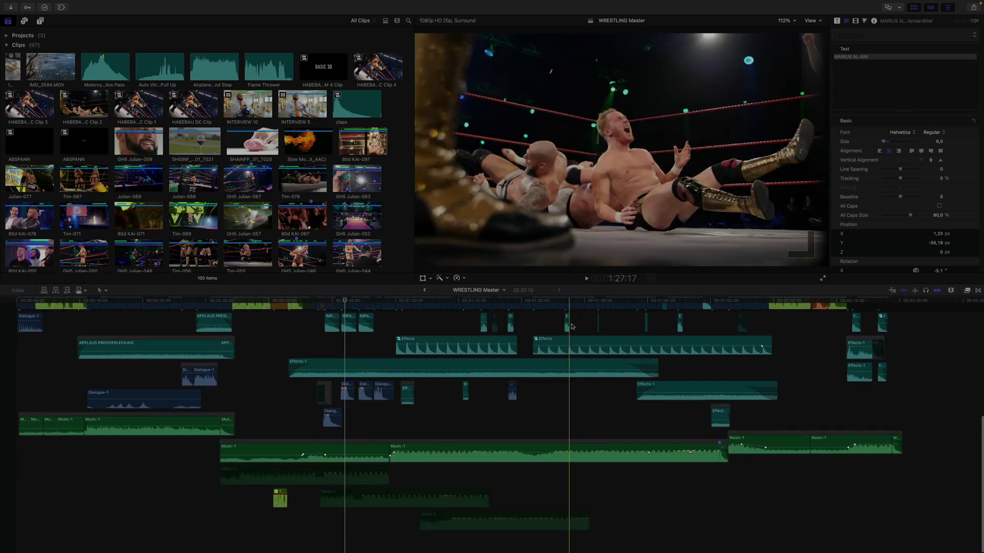
scroll(572, 326, up, 6)
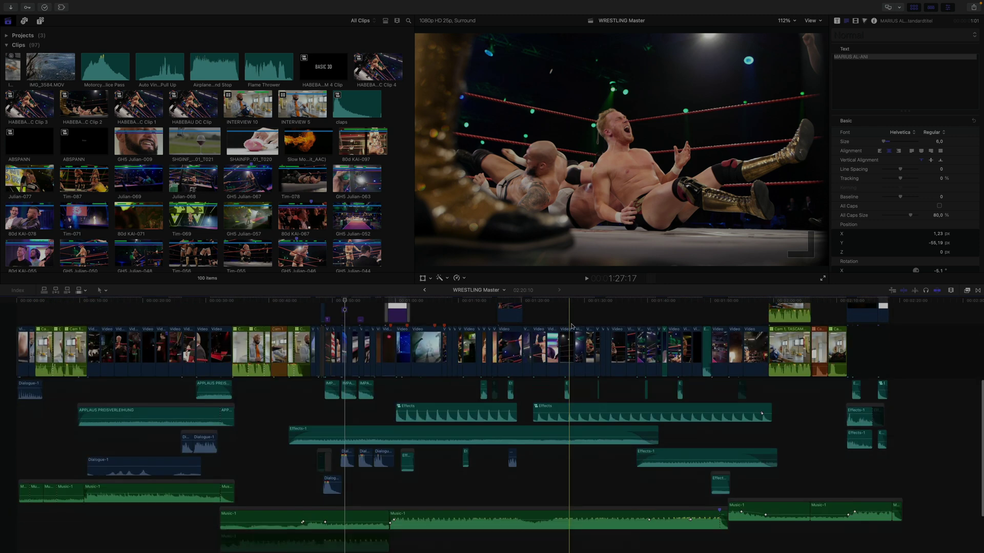
scroll(572, 326, down, 6)
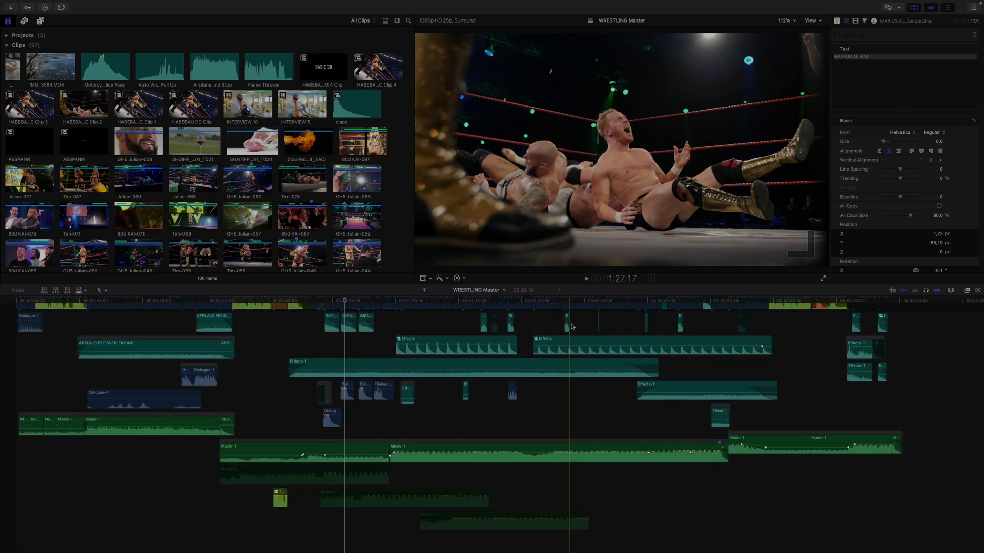
scroll(572, 327, up, 15)
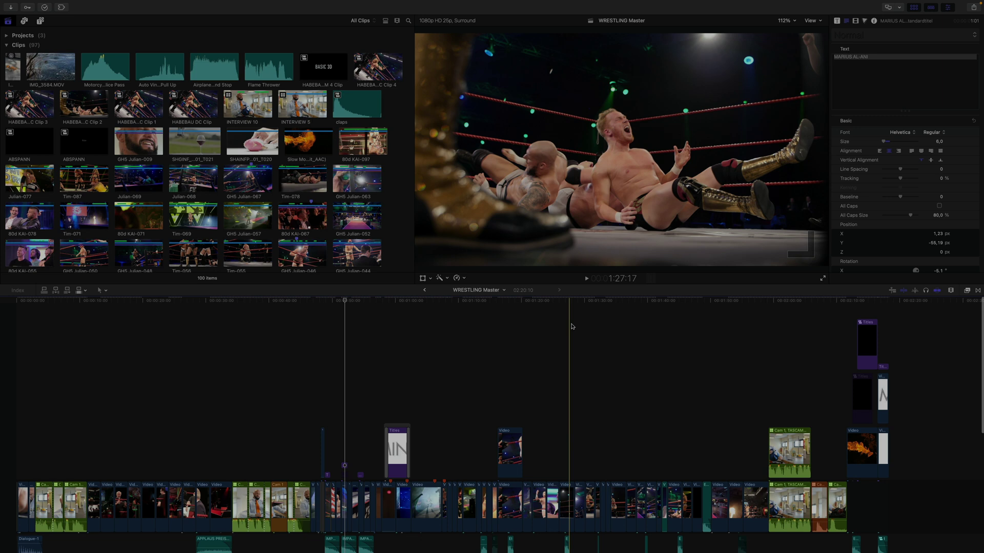
scroll(572, 327, down, 15)
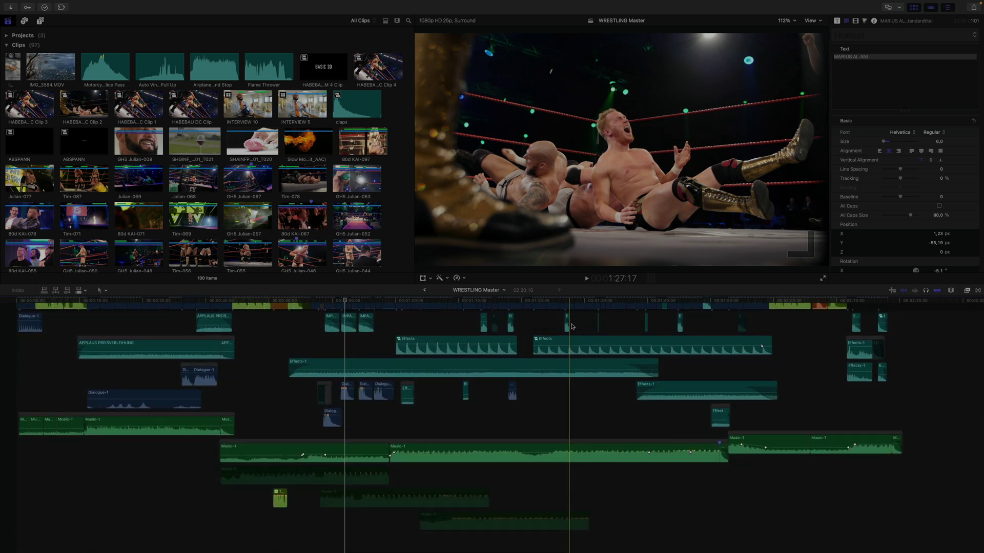
scroll(572, 326, up, 15)
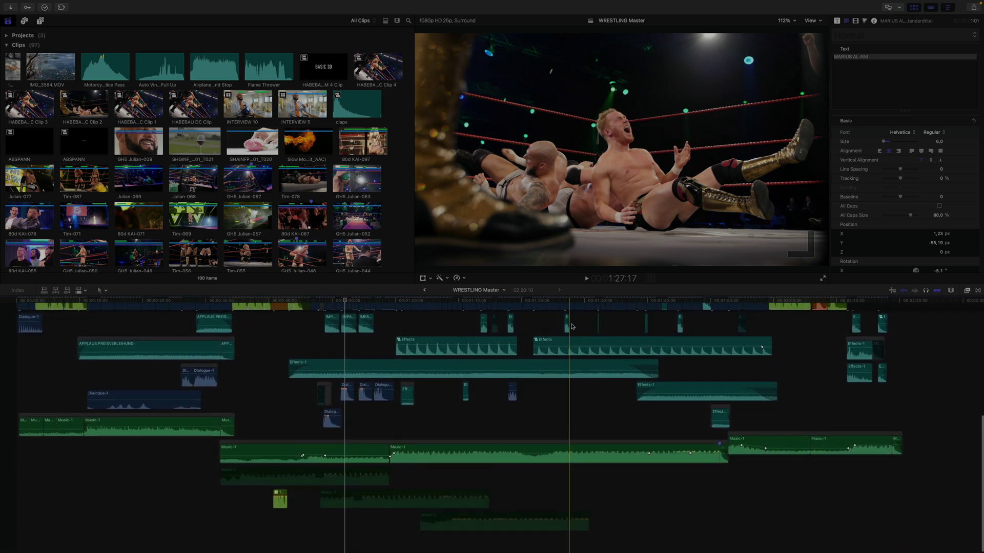
scroll(572, 327, down, 10)
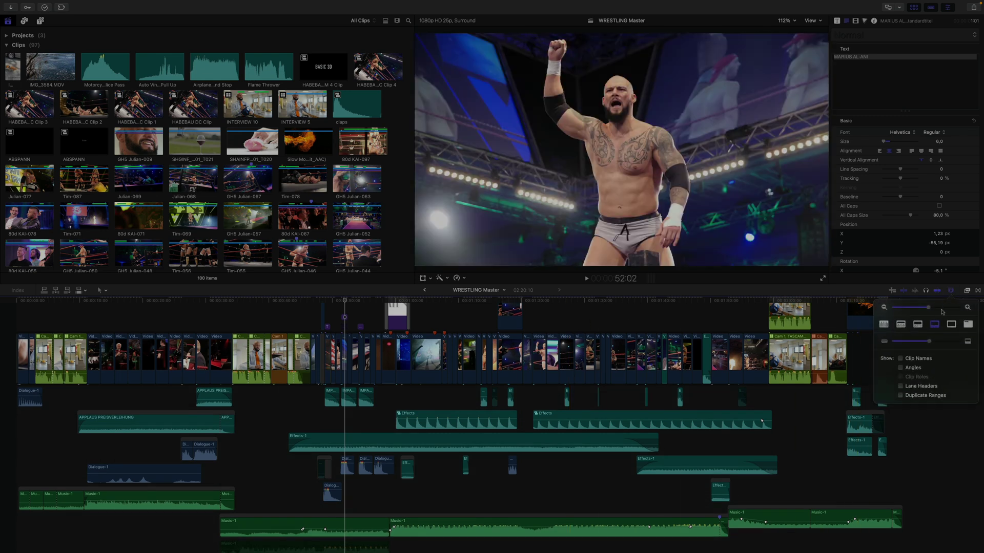
drag(923, 343, 925, 343)
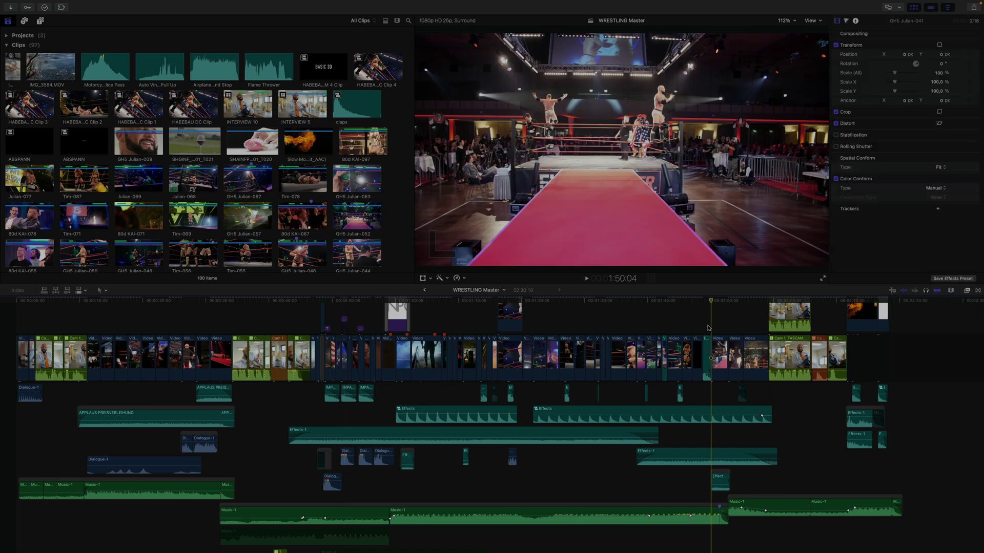
Fit the whole wrestling timeline into view with Option-Shift-Z.
key(alt+shift+z)
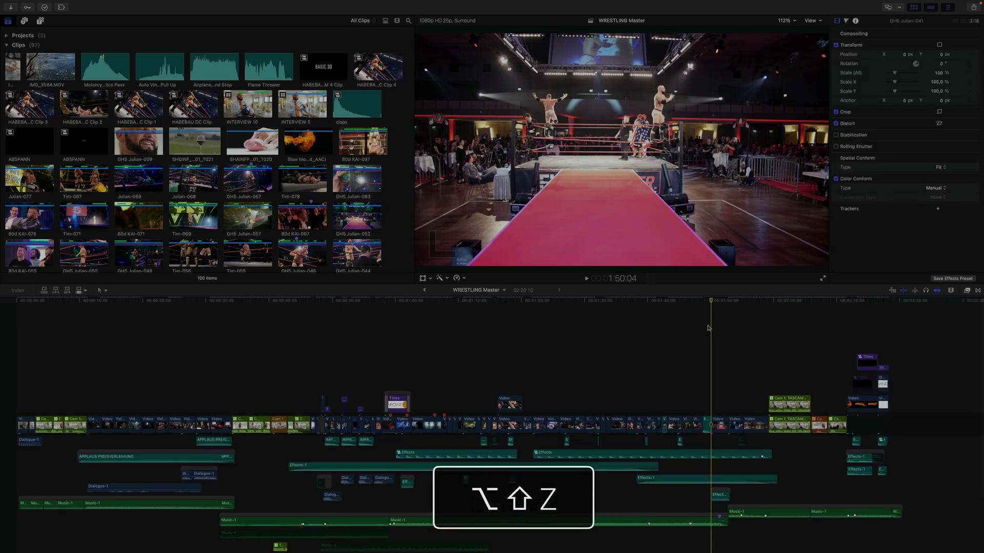
scroll(708, 328, down, 3)
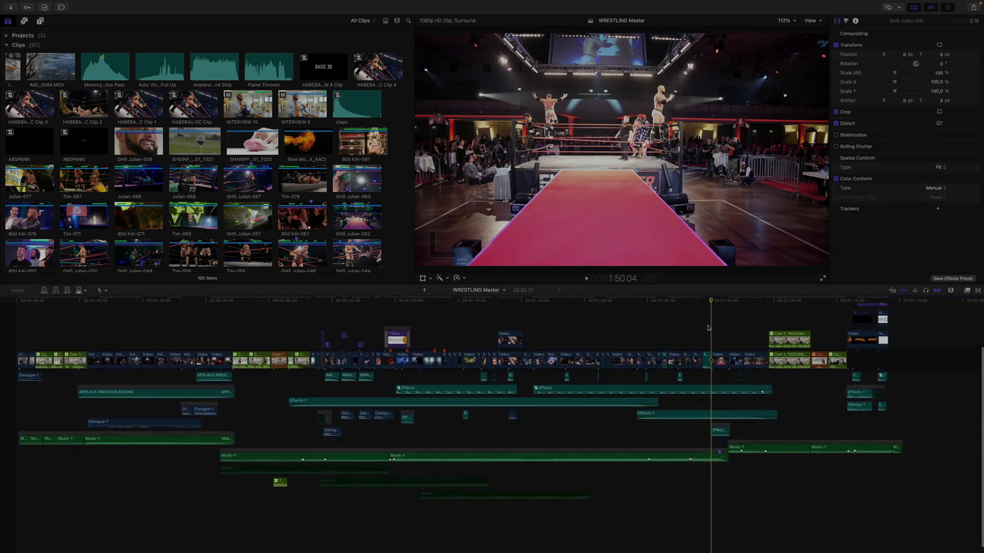
scroll(708, 328, up, 1)
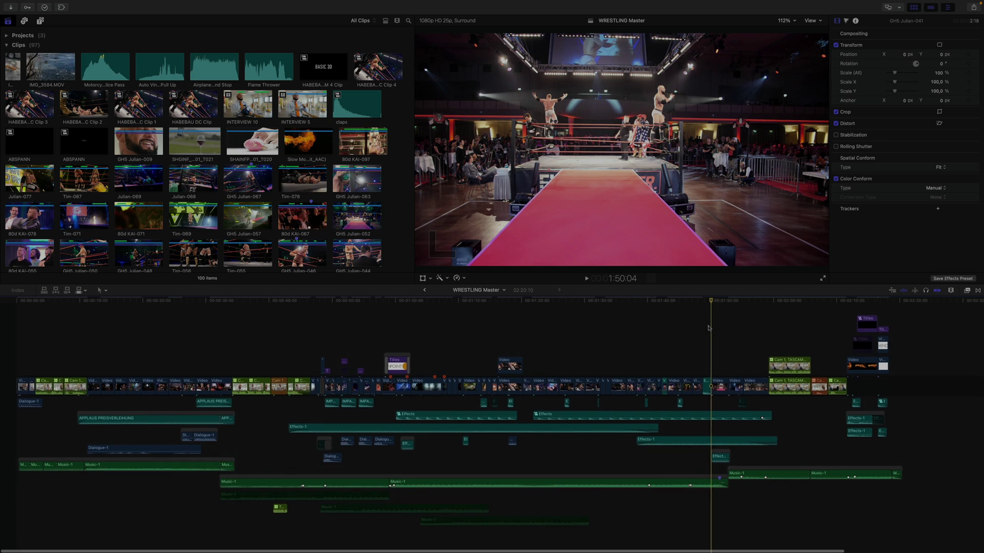
Scroll across the Zoom project's timeline and fit it to the window again.
scroll(708, 328, left, 1)
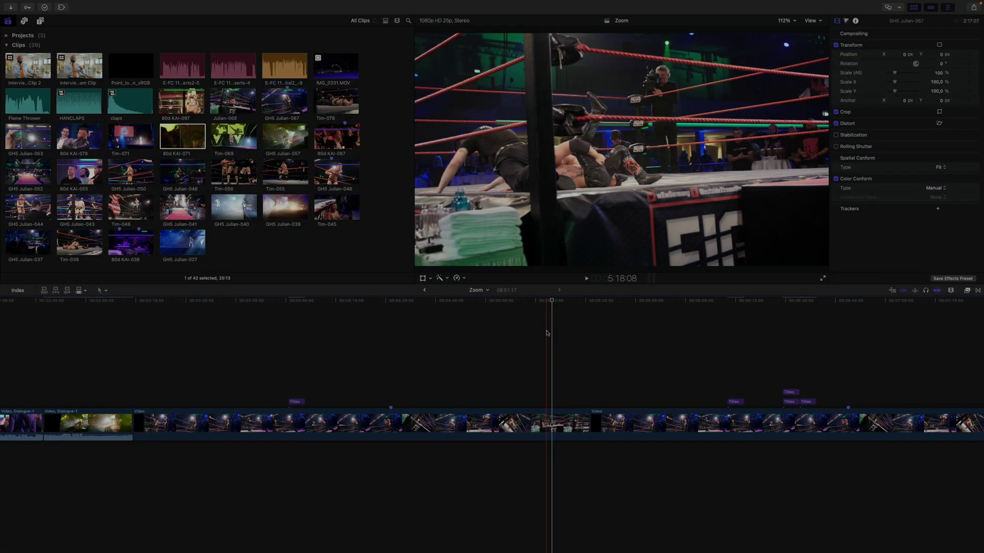
scroll(546, 333, right, 10)
scroll(546, 333, left, 15)
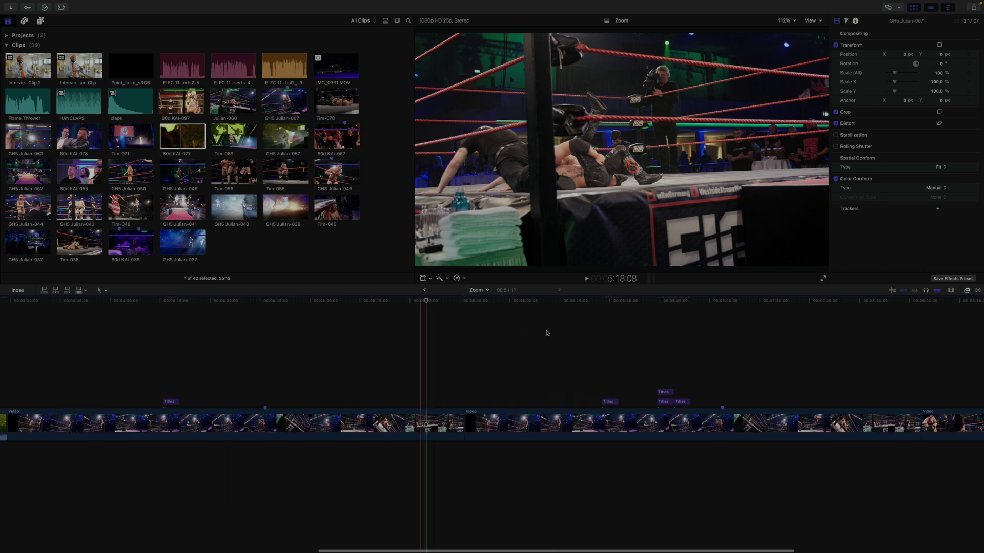
scroll(547, 333, right, 10)
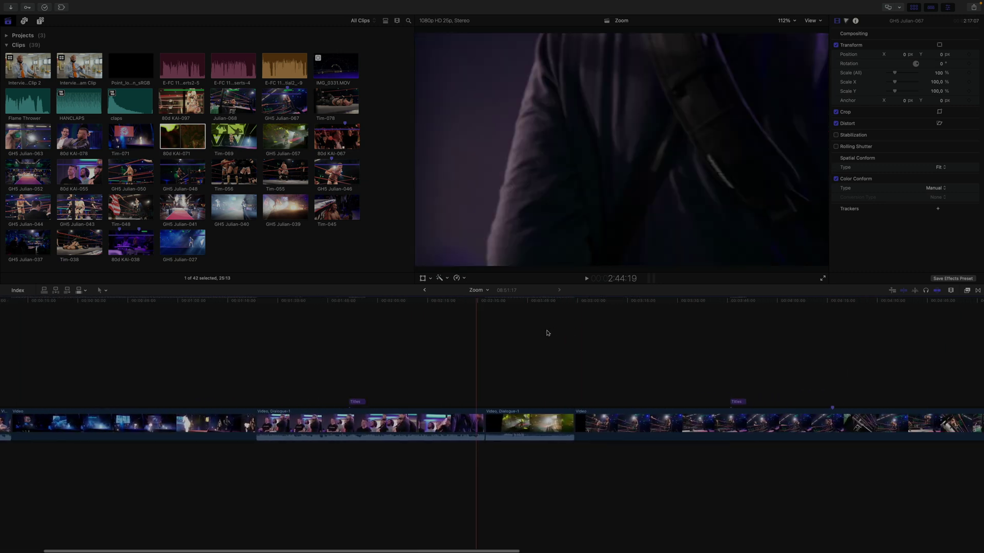
key(alt+shift+z)
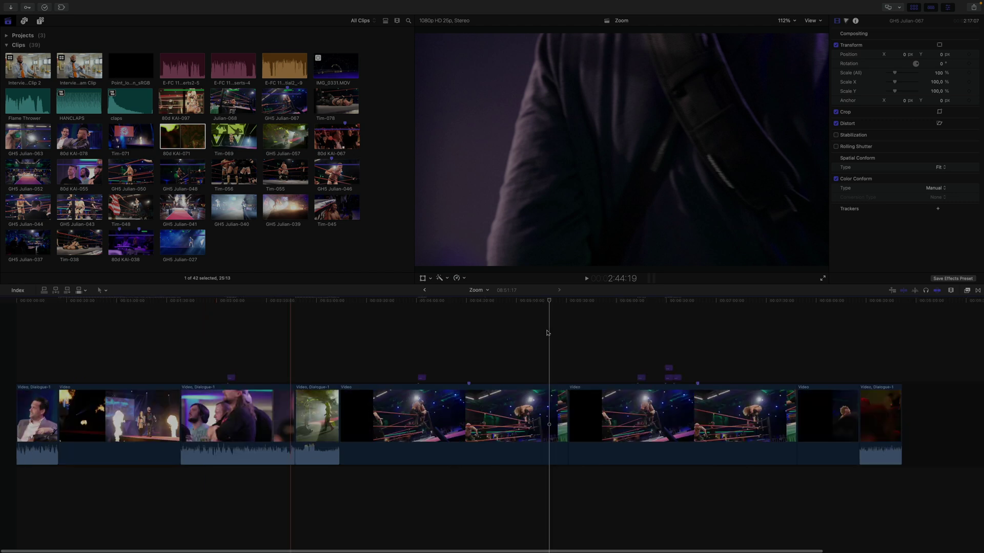
scroll(546, 333, right, 3)
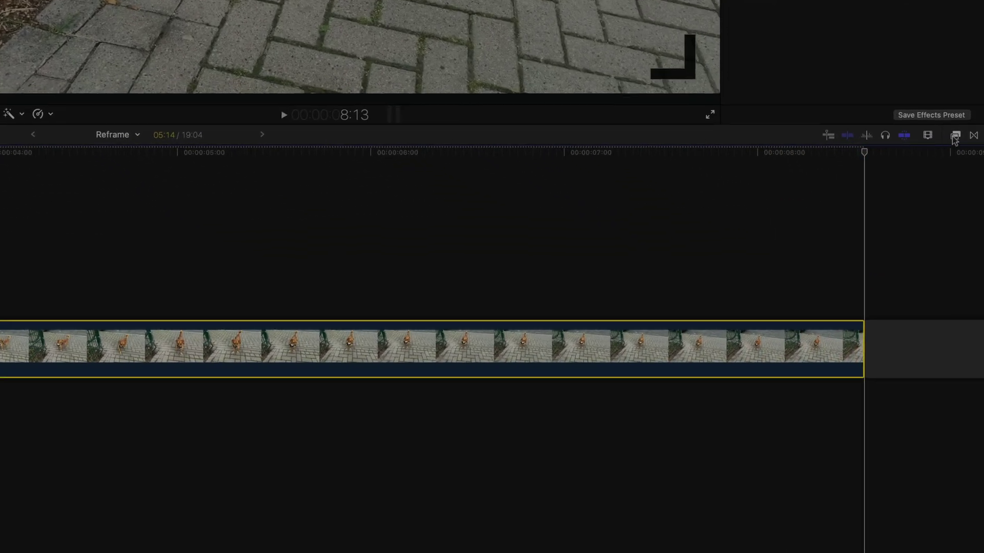
Drag the Callout effect from the Reframe effects category onto the dog clip.
click(955, 136)
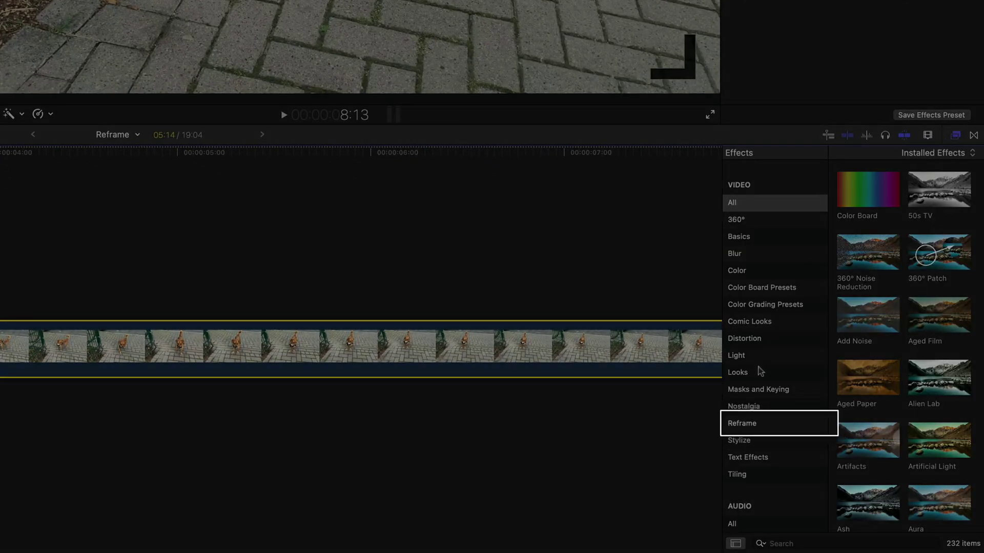
click(751, 429)
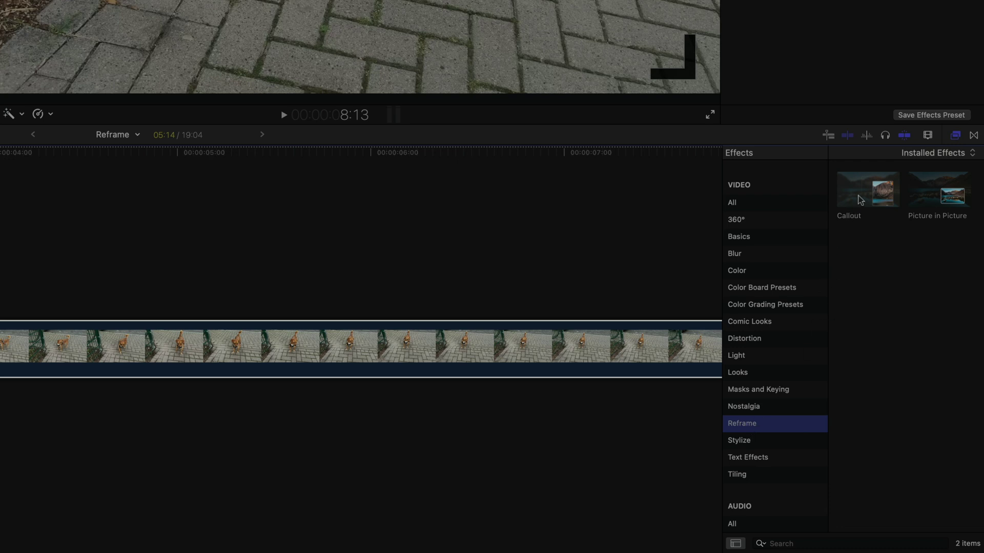
drag(861, 200, 656, 330)
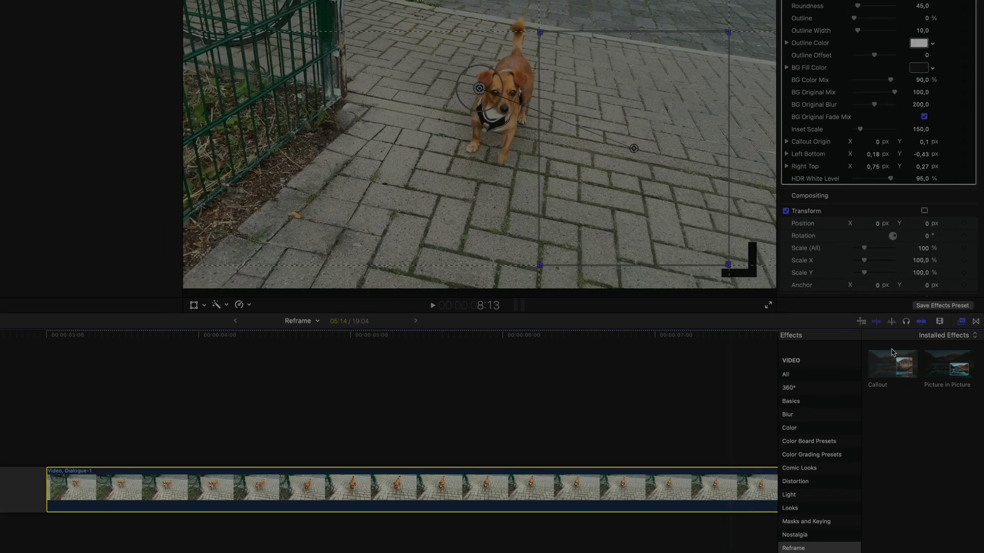
Aim the callout origin at the dog's eye and magnify the inset to 174,4.
key(super+5)
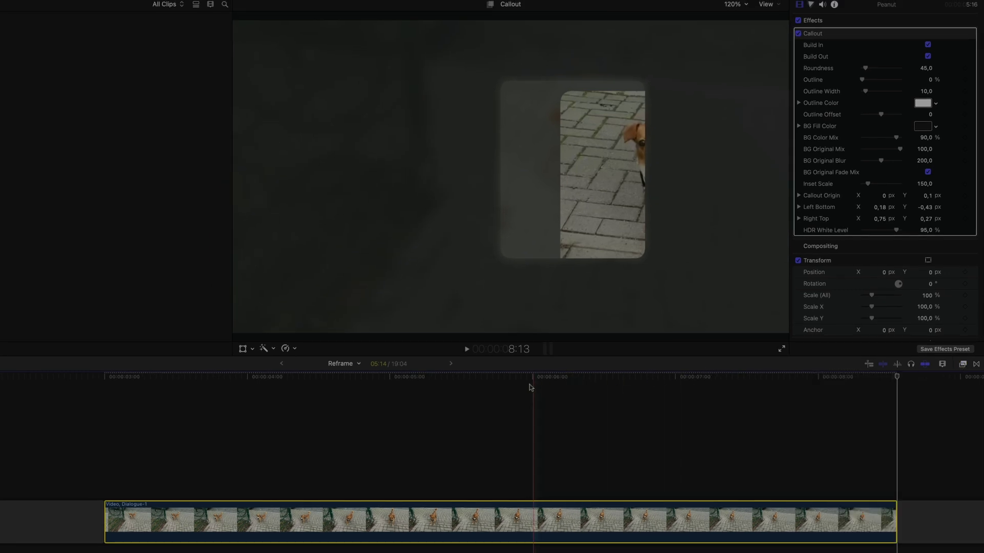
click(502, 387)
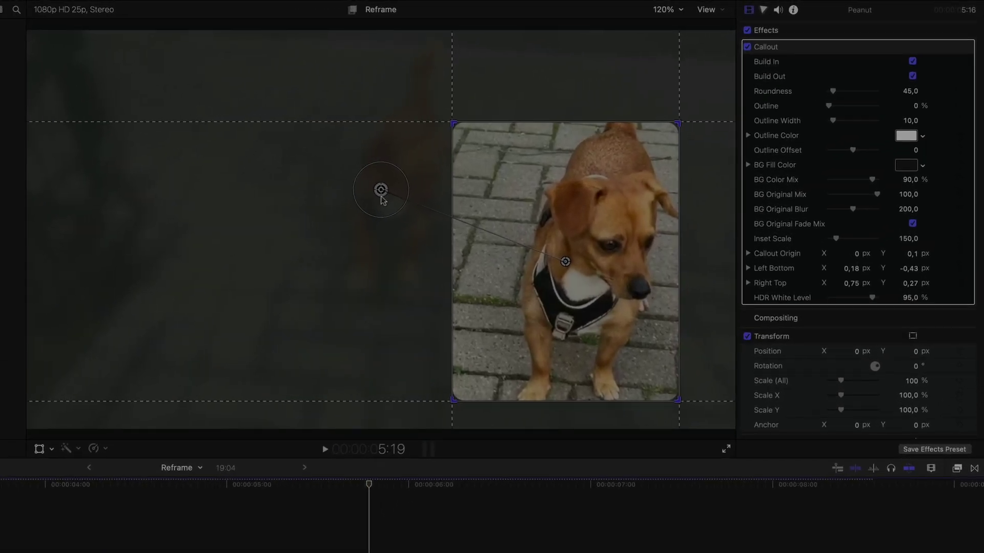
drag(381, 191, 414, 176)
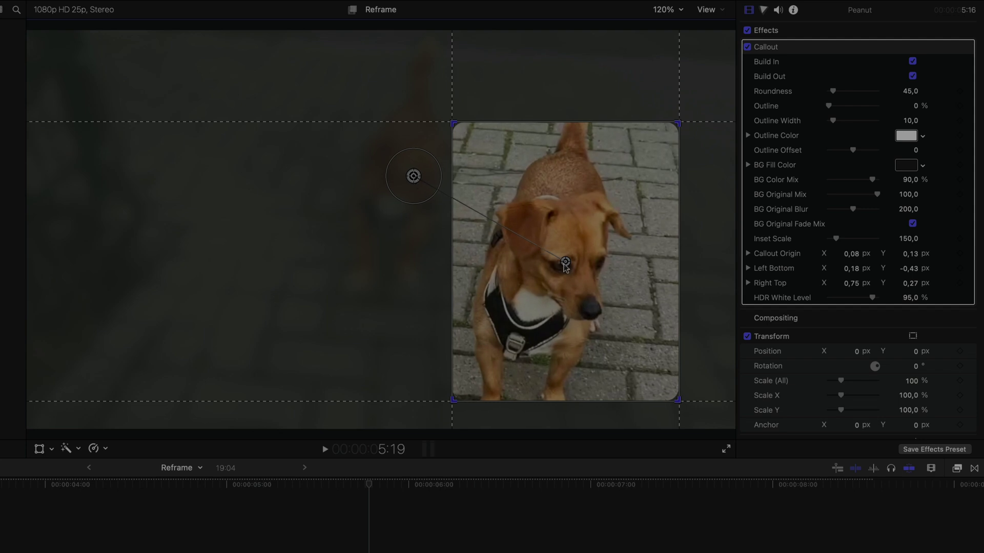
drag(429, 198, 426, 205)
Move the inset box left and resize it to Left Bottom -0.72, -0.32, Right Top -0.26, 0.18.
drag(573, 305, 194, 296)
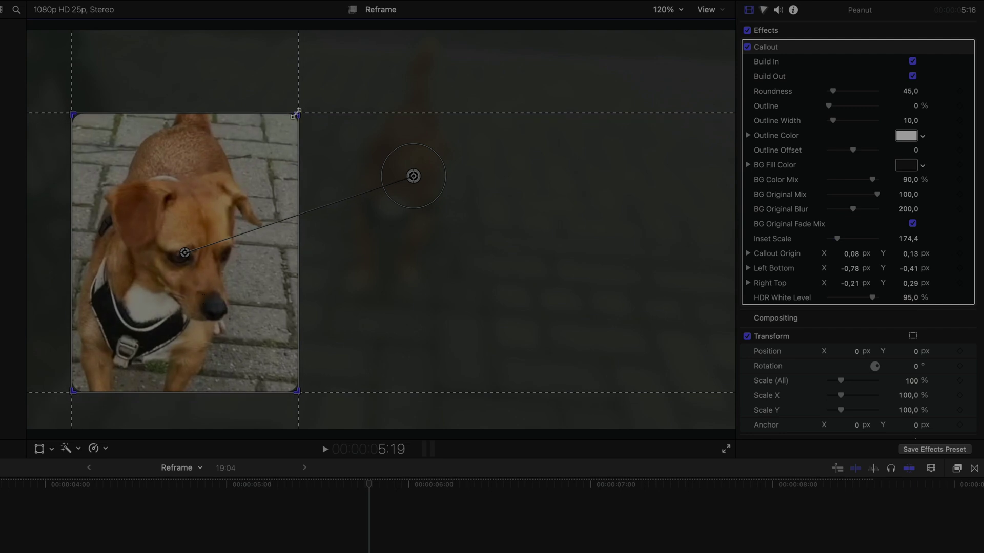
drag(290, 119, 287, 156)
key(alt)
drag(297, 115, 276, 153)
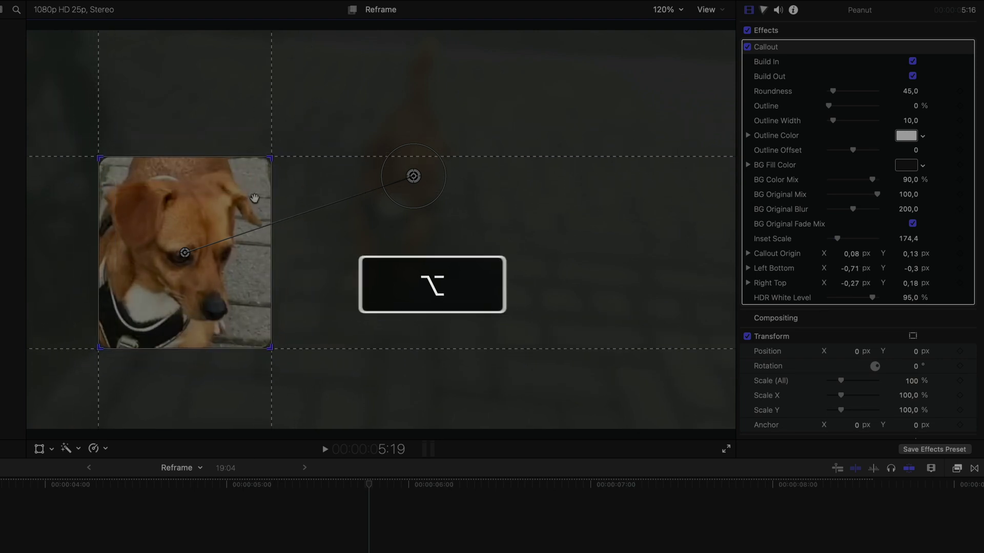
drag(230, 283, 232, 288)
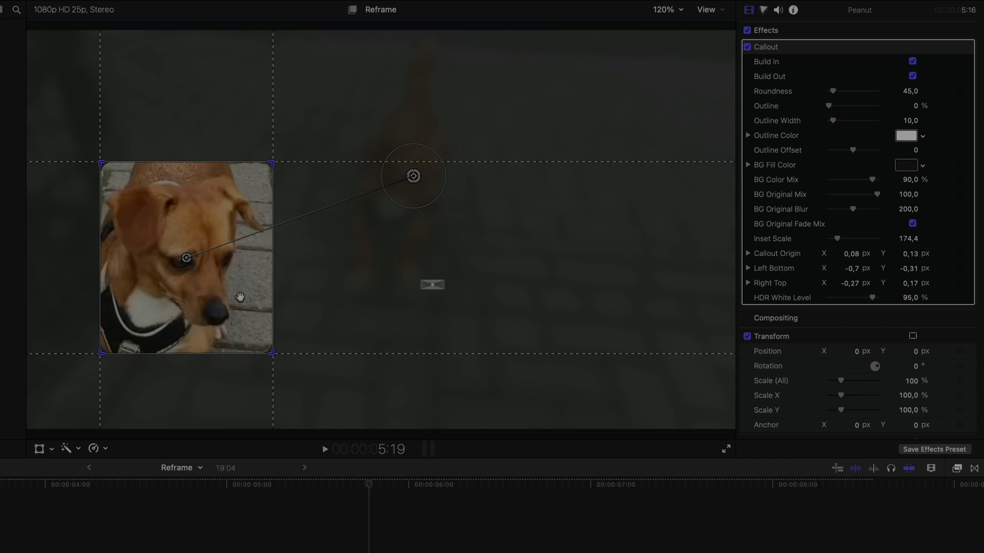
drag(272, 355, 243, 343)
key(alt)
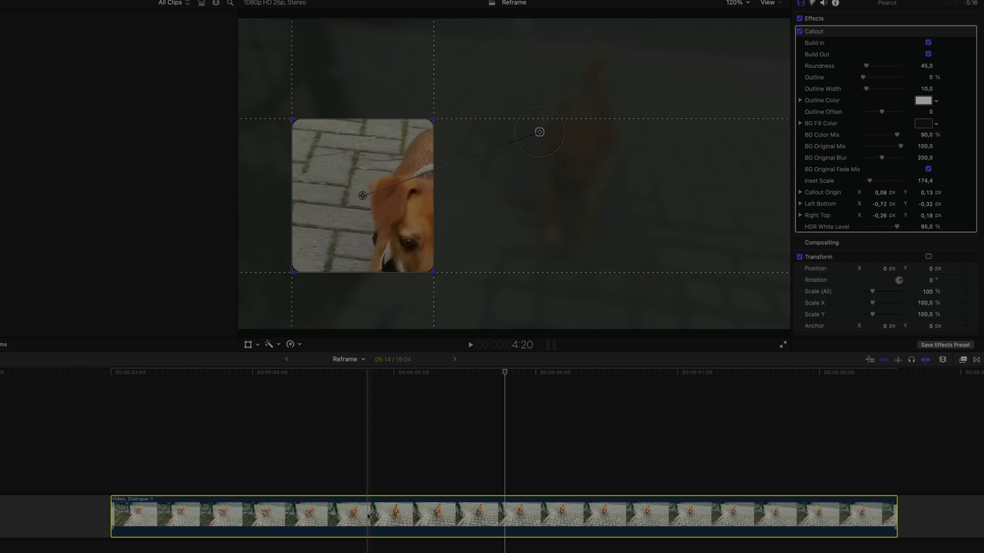
key(shift+slash)
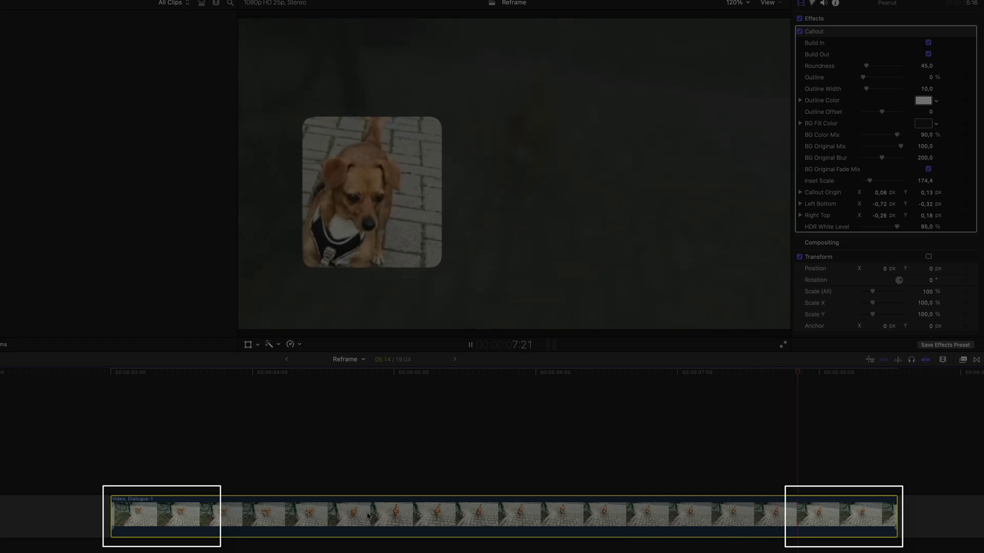
key(slash)
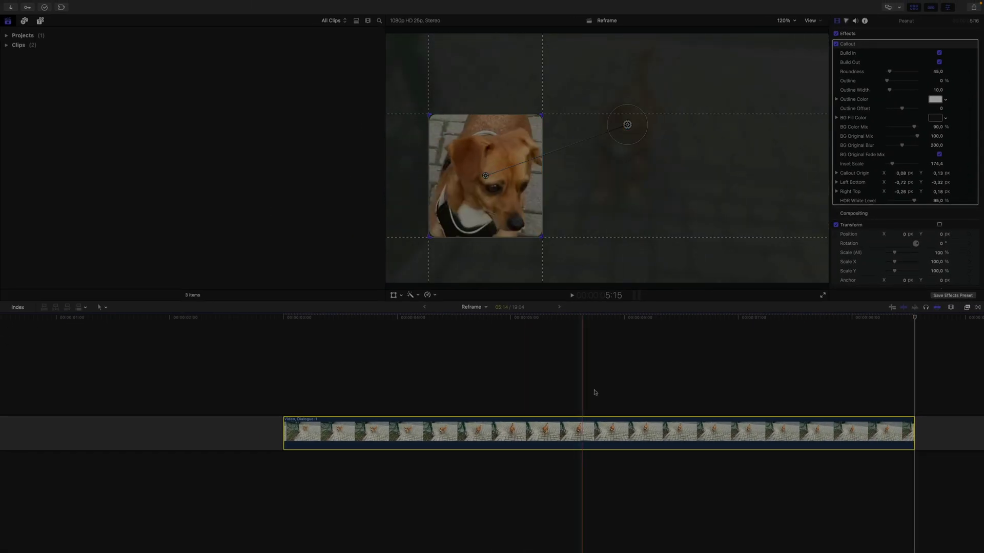
click(610, 379)
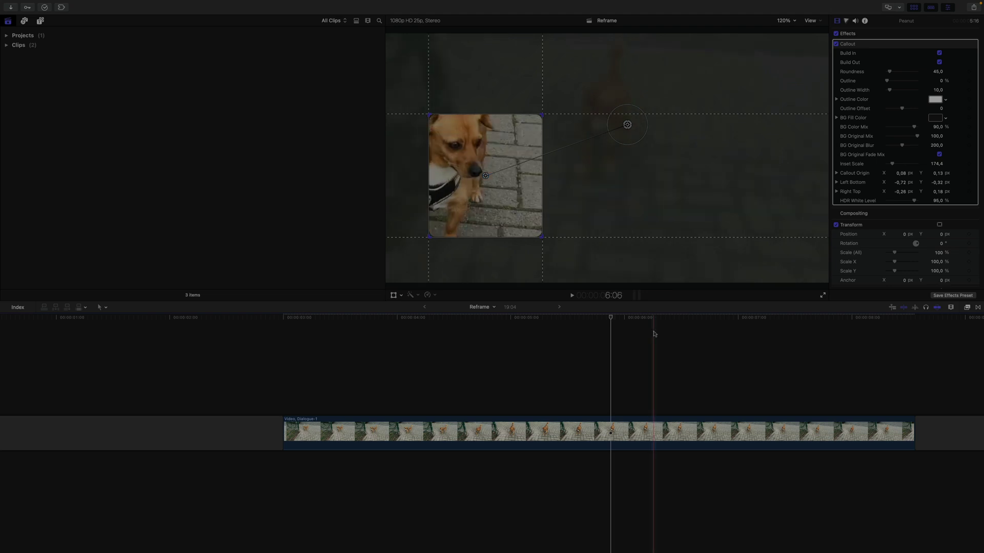
Scroll to the beach clip and play the beach and talking-head section.
scroll(653, 328, right, 10)
scroll(654, 333, right, 3)
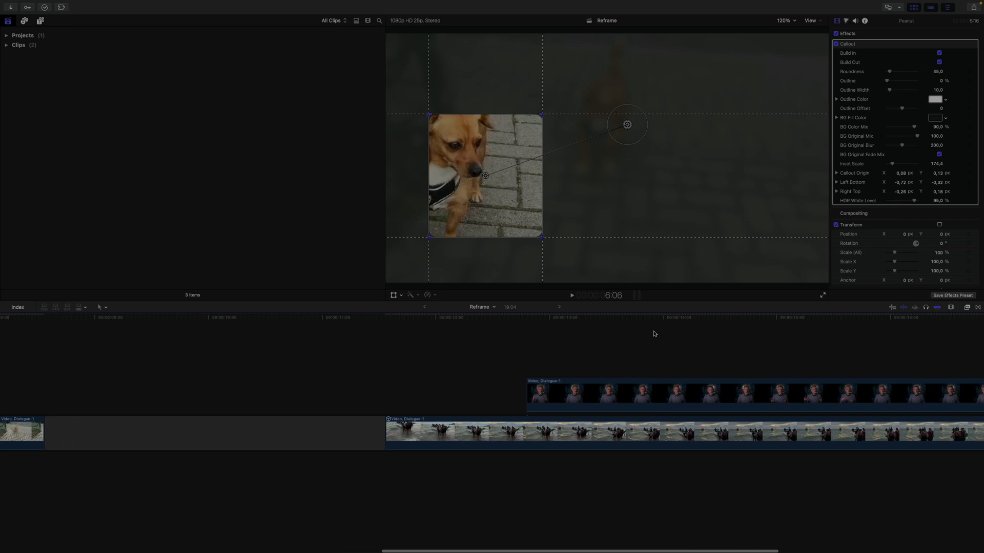
scroll(968, 309, right, 3)
click(362, 358)
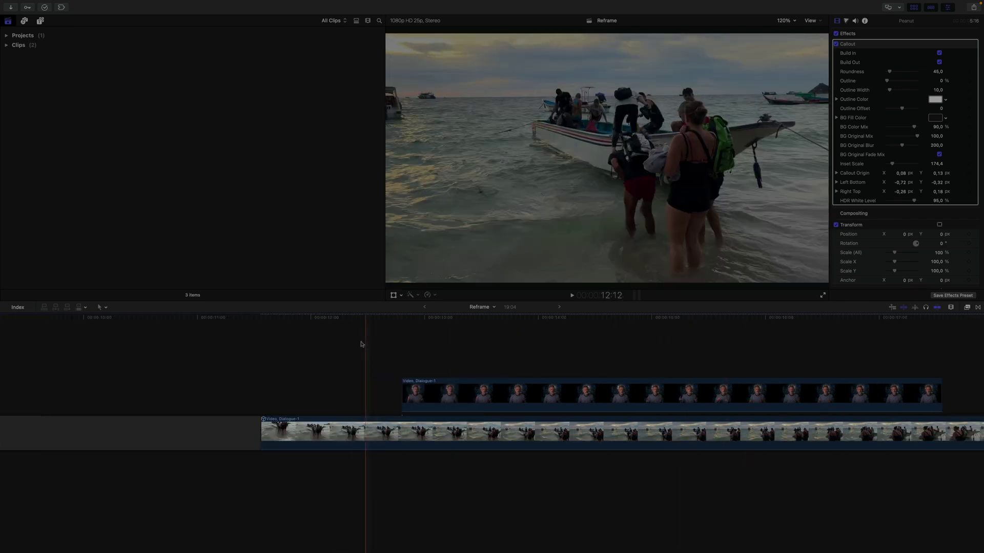
key(space)
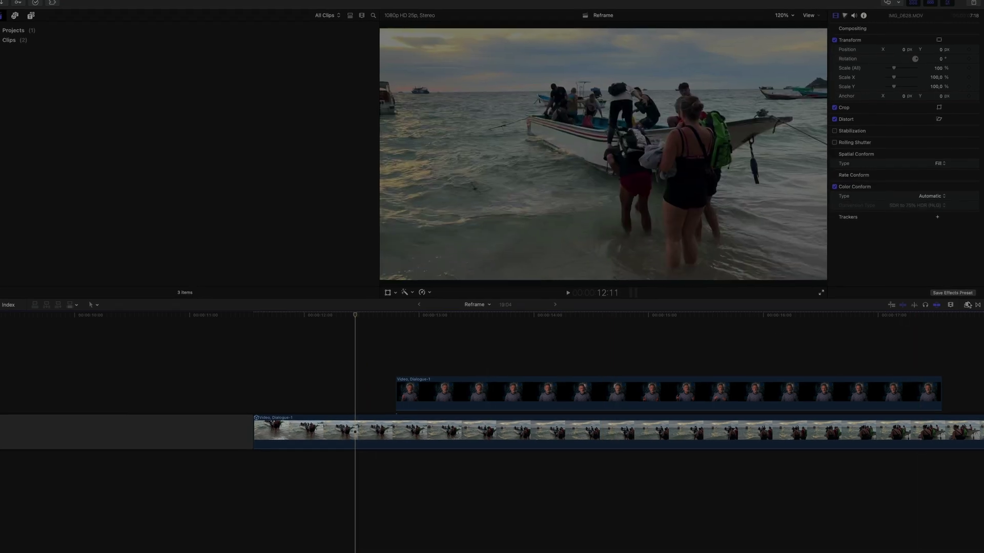
Drag the Picture in Picture effect onto the talking-head clip above the beach footage.
click(967, 304)
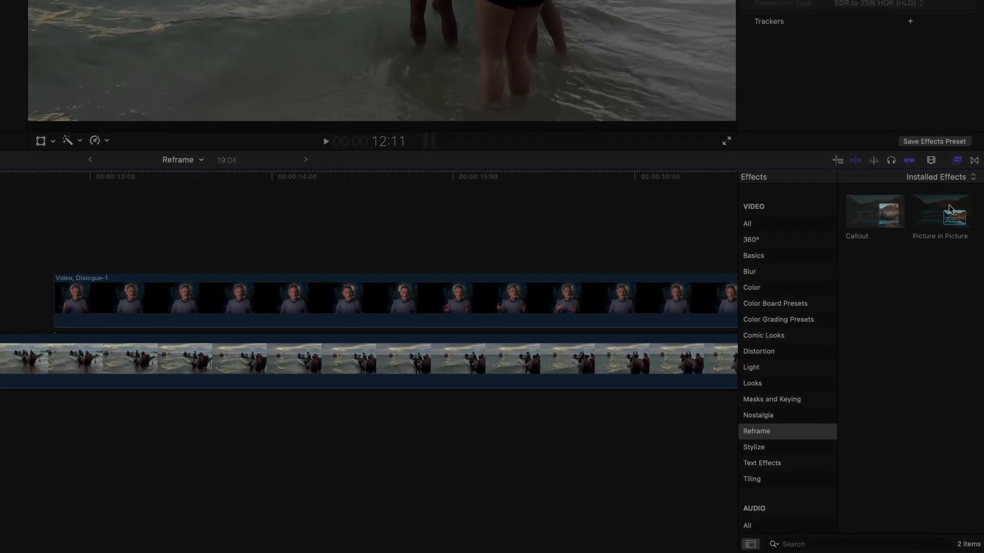
drag(958, 337, 837, 368)
drag(408, 270, 341, 298)
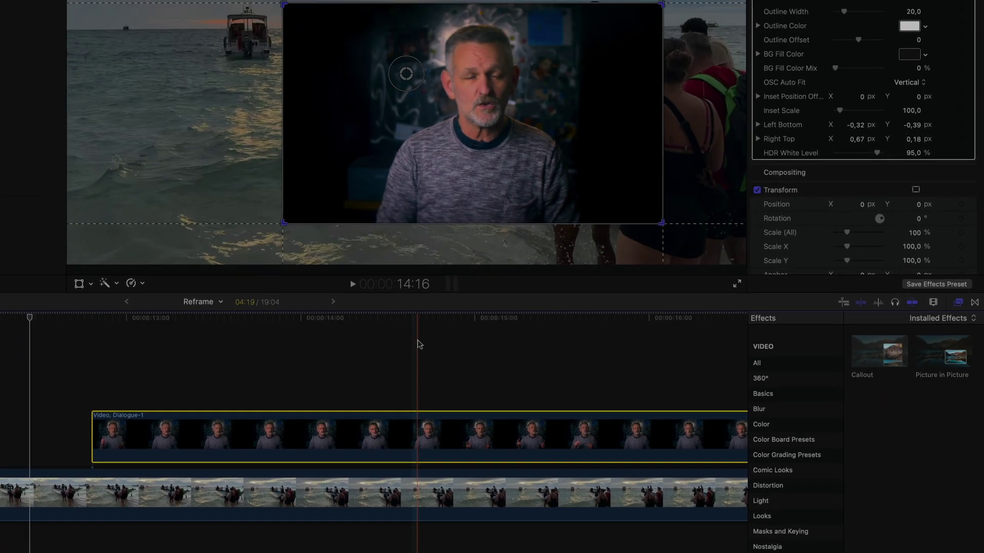
click(394, 222)
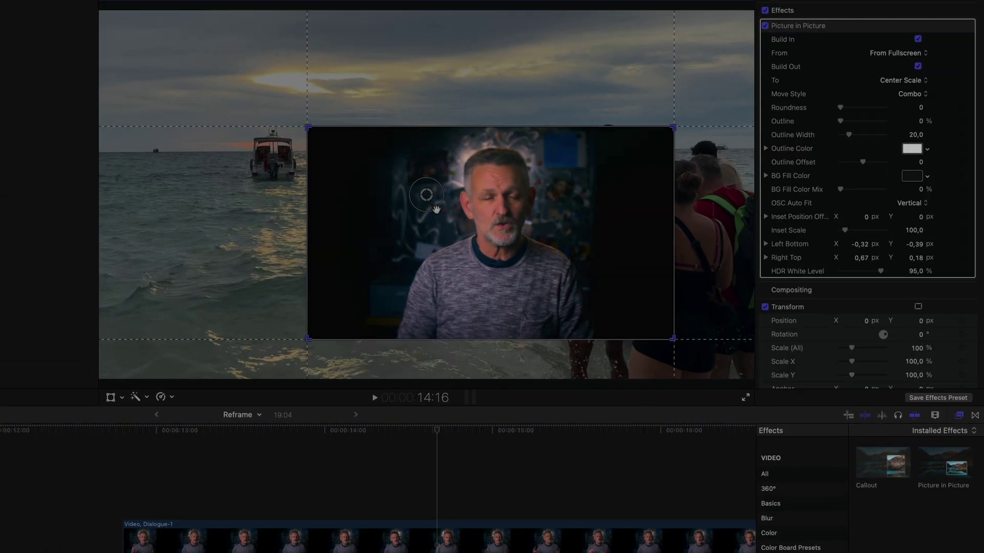
Shrink the interview inset to a smaller box and reframe the face inside it.
drag(436, 209, 364, 220)
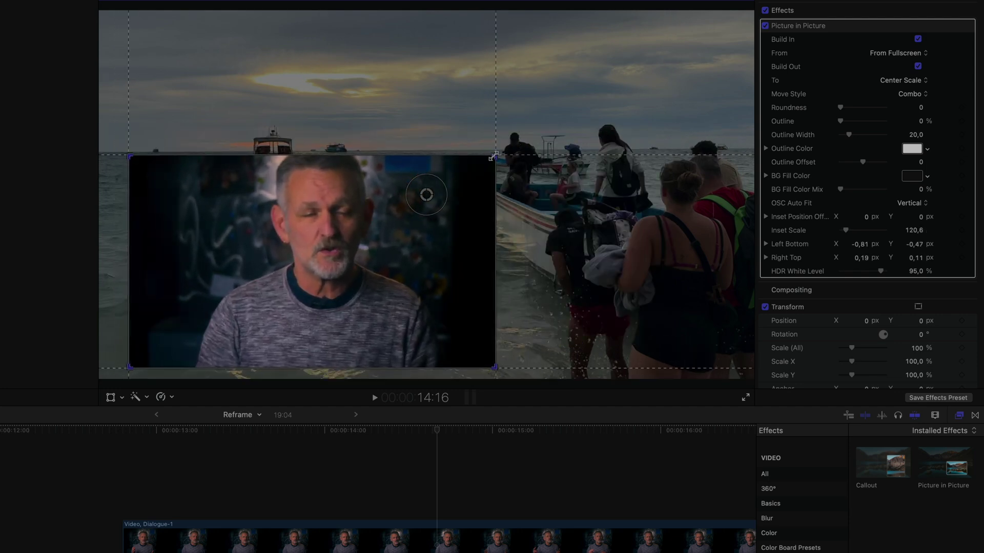
drag(492, 156, 444, 184)
drag(353, 183, 341, 174)
drag(431, 195, 419, 219)
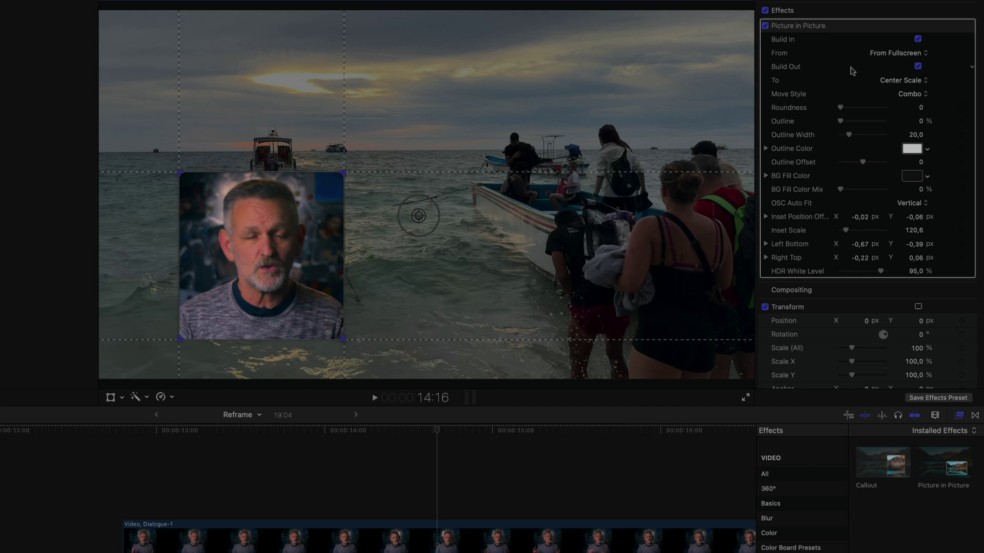
Keep the inset's build-in as From Fullscreen and play back to preview it.
click(897, 59)
click(897, 56)
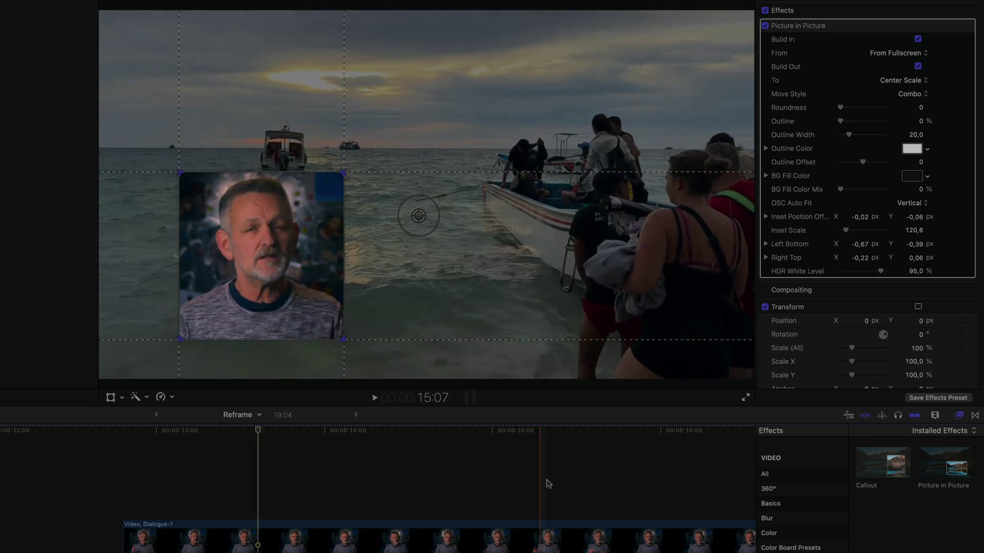
click(579, 482)
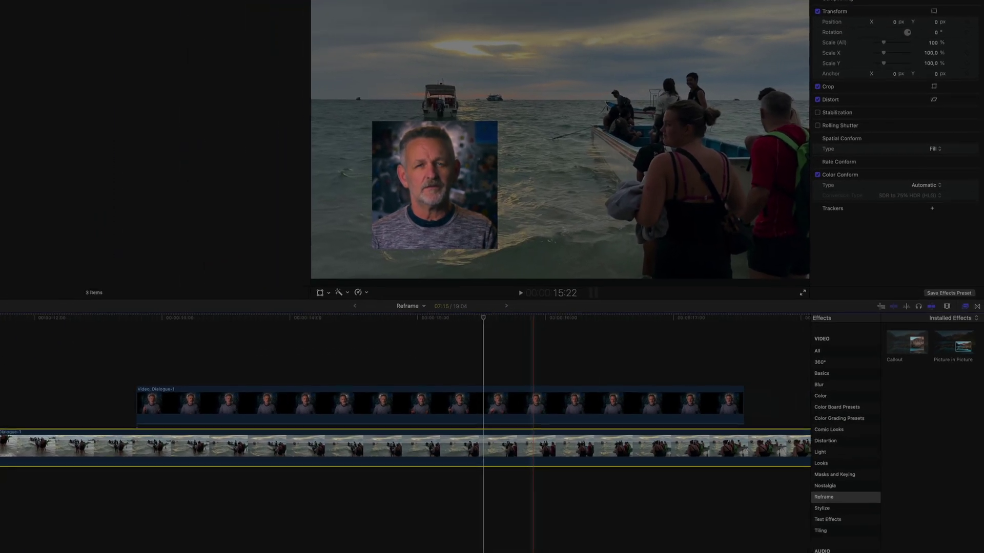
key(shift+slash)
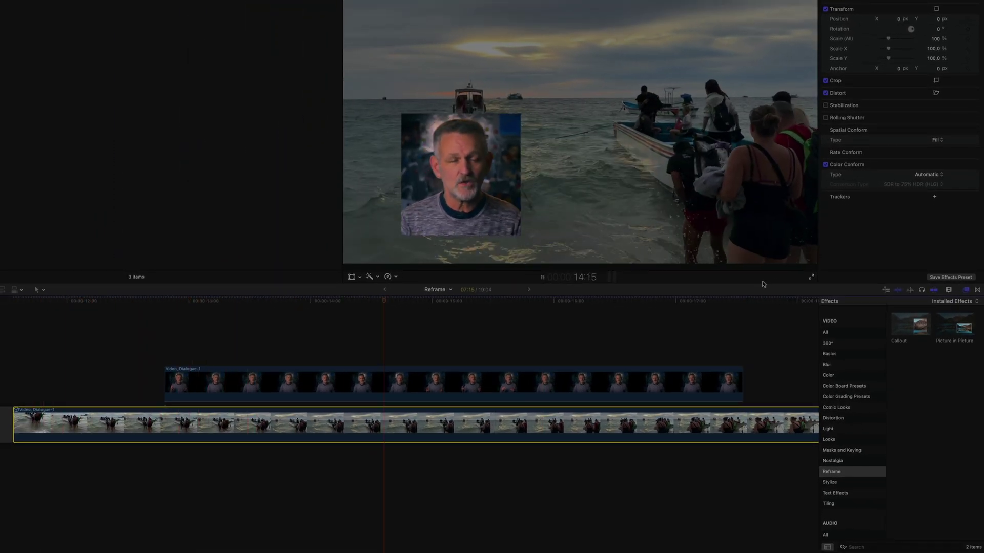
Set the interview inset to build in from Right Edge, add an outline, and move it lower left.
key(super+Up)
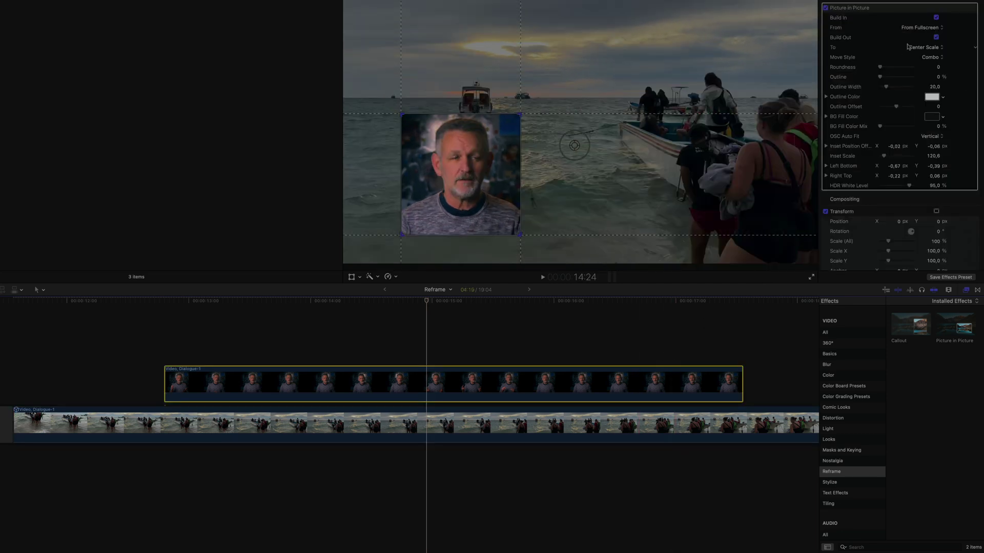
click(921, 31)
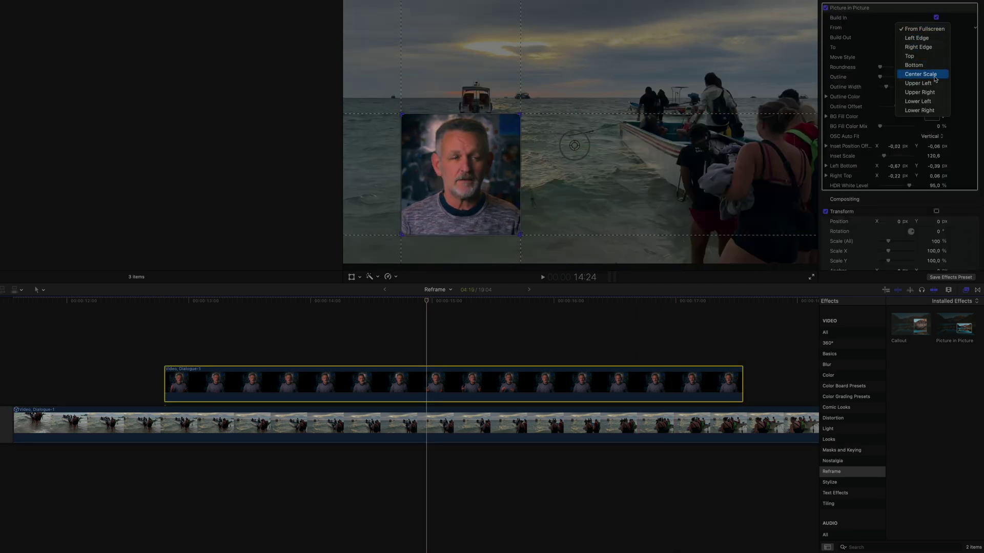
click(903, 99)
key(shift+slash)
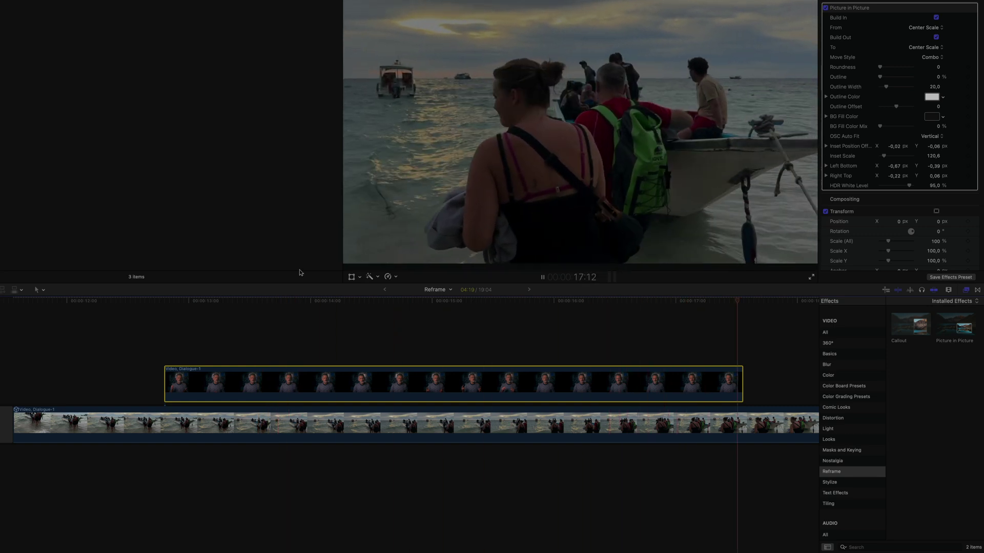
key(shift+slash)
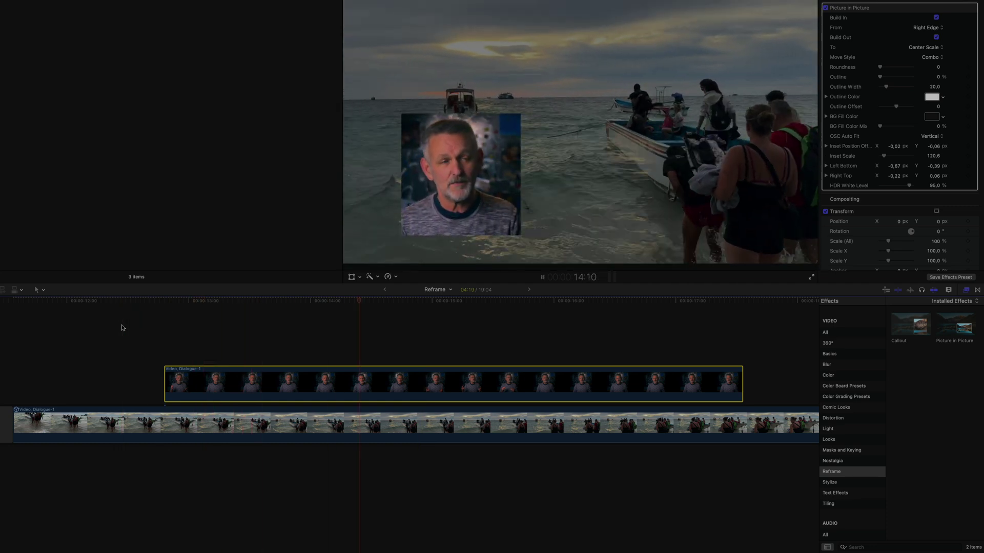
drag(880, 77, 886, 77)
drag(509, 167, 496, 177)
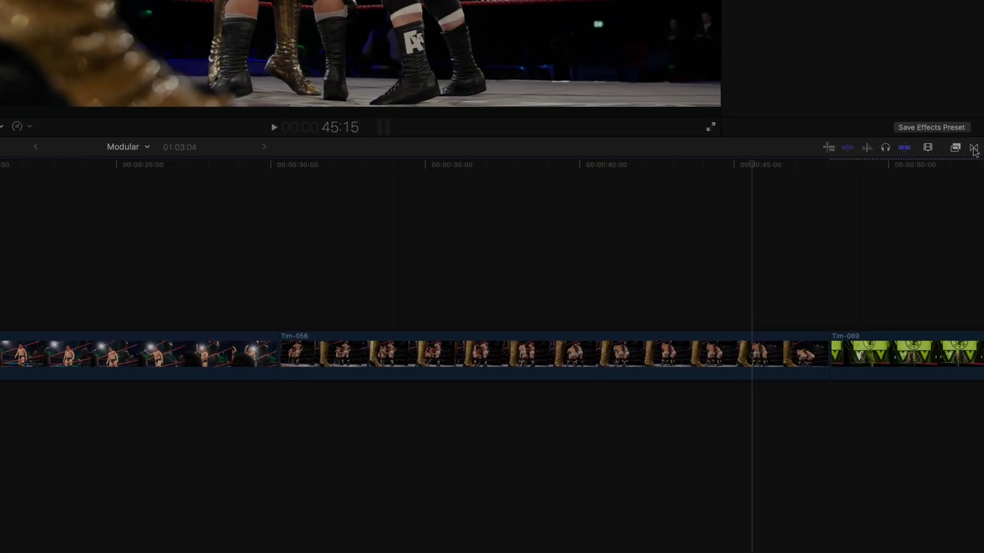
Drag Shapes Inset from Modular Transitions onto the cut between Julian-050 and Tim-056.
click(974, 149)
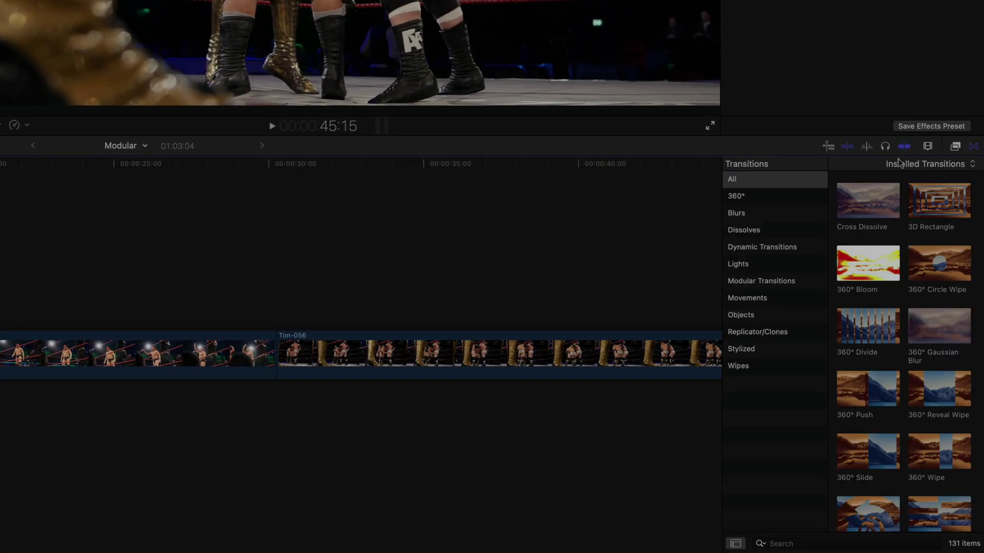
click(809, 285)
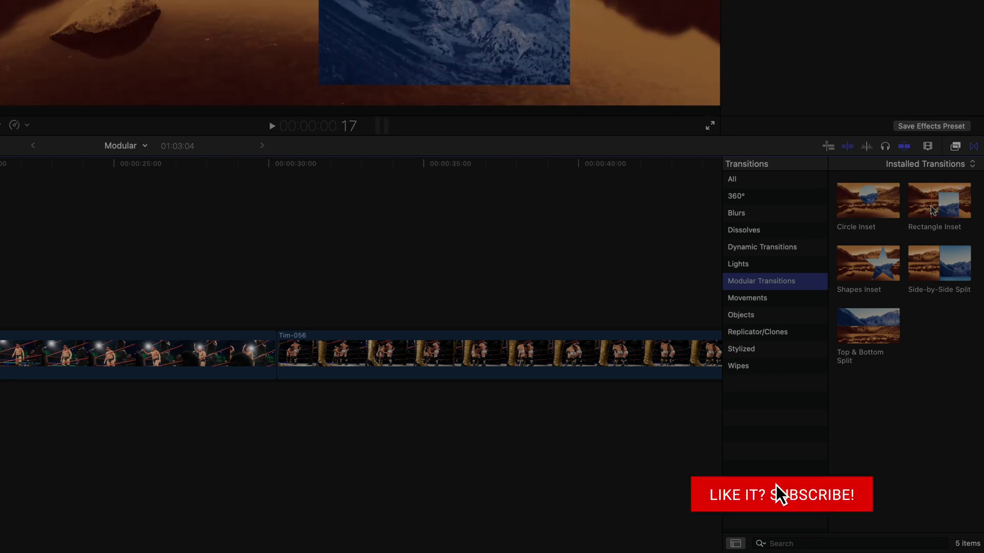
click(892, 276)
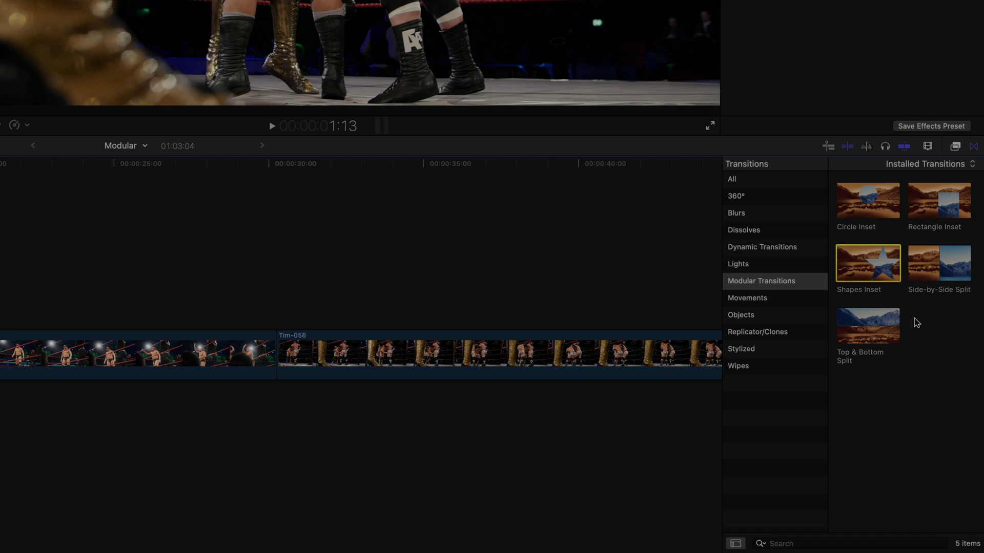
drag(874, 262, 299, 352)
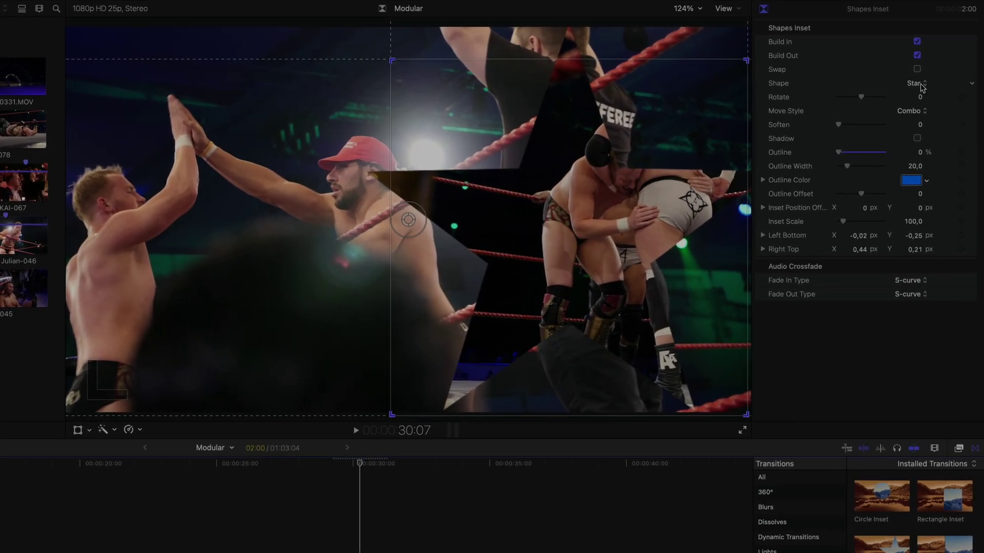
Change the Shapes Inset shape from Star to Rectangle with Swap on, and play it back.
click(923, 85)
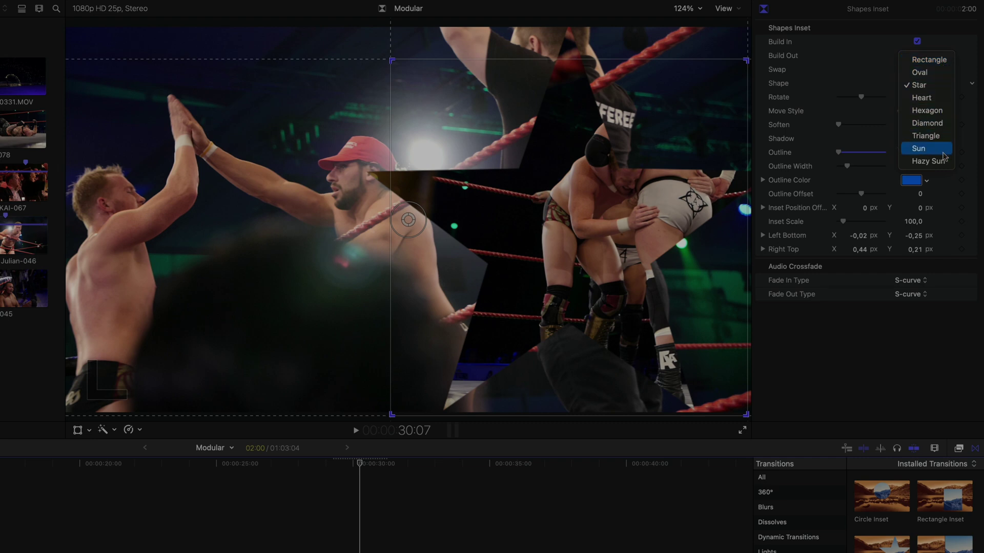
click(938, 60)
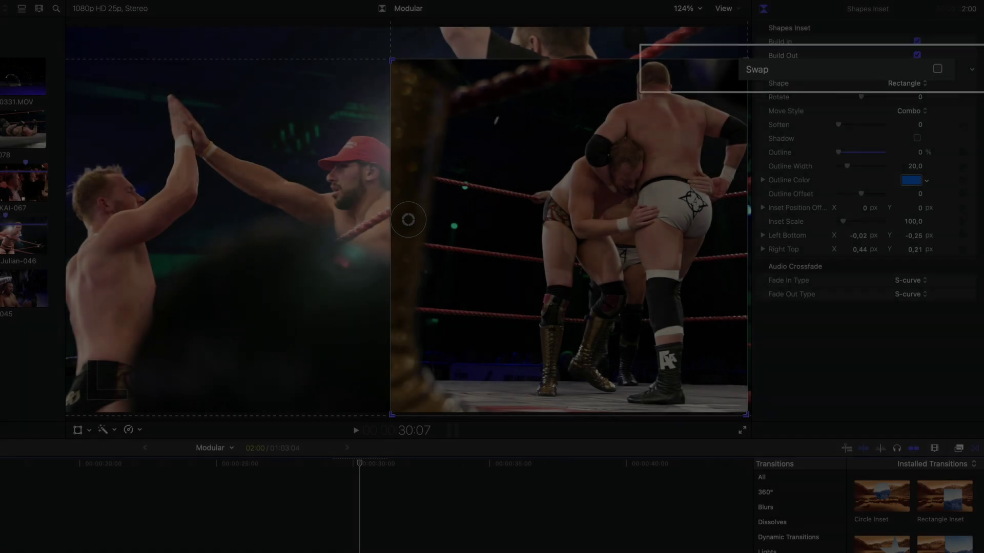
key(space)
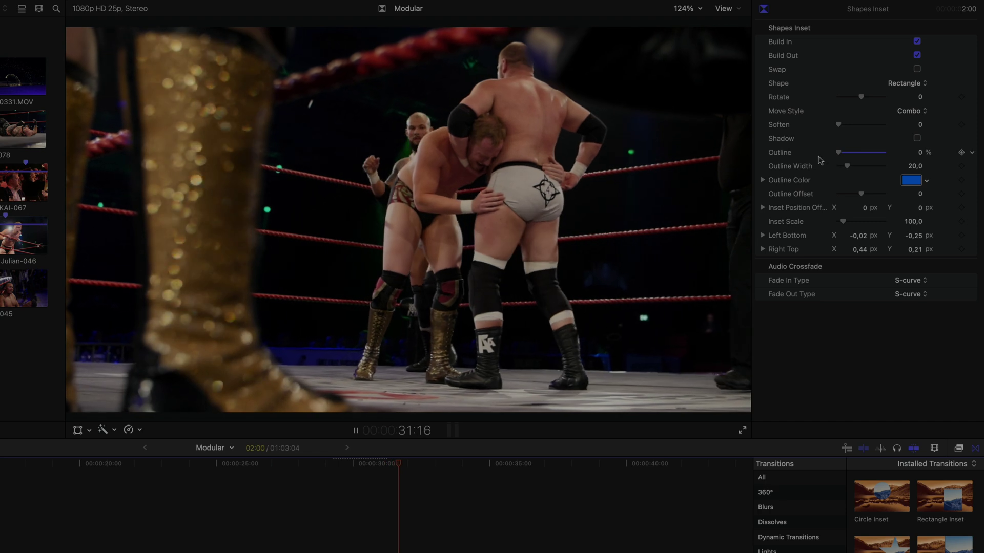
key(space)
key(space)
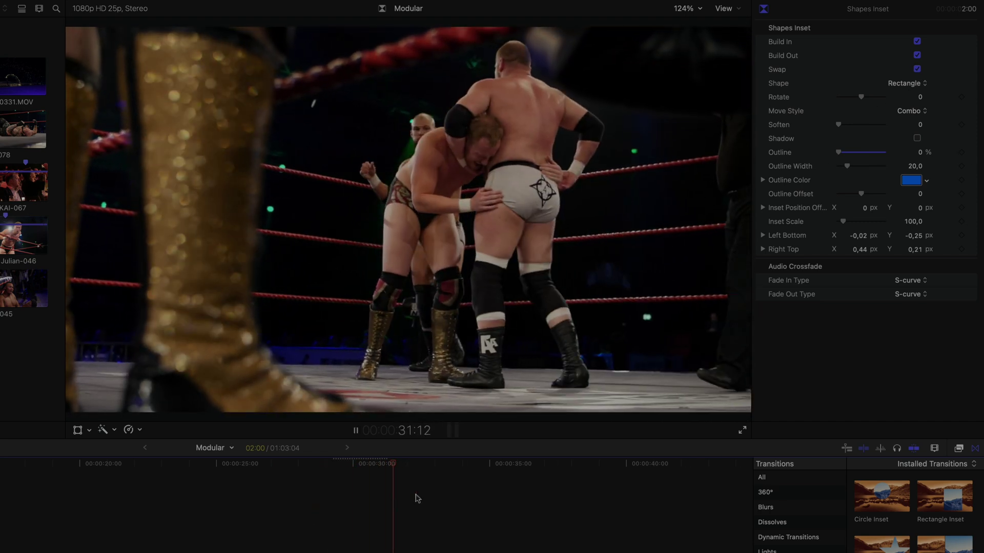
key(space)
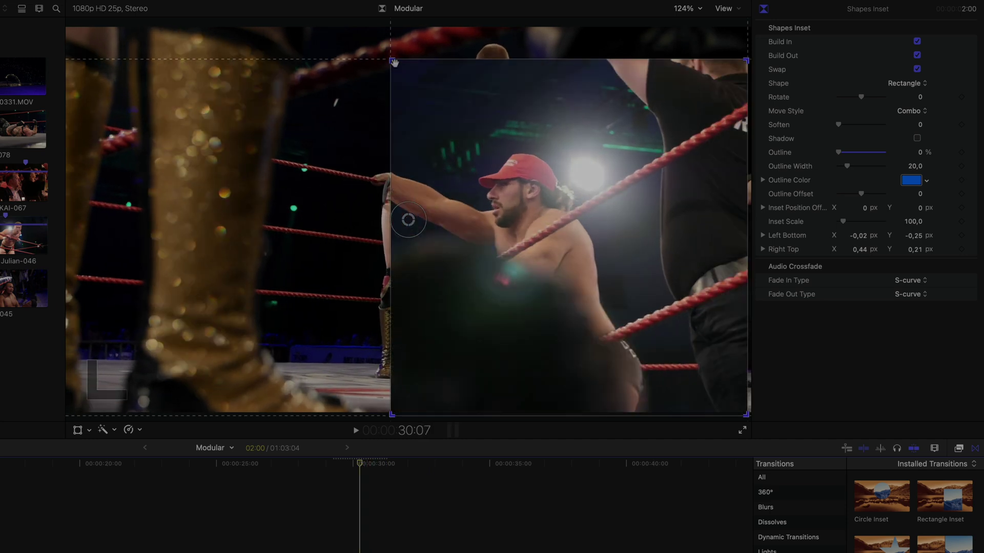
Narrow the inset rectangle from both corners, shift its picture, and add a 51,5 % outline.
drag(393, 61, 492, 161)
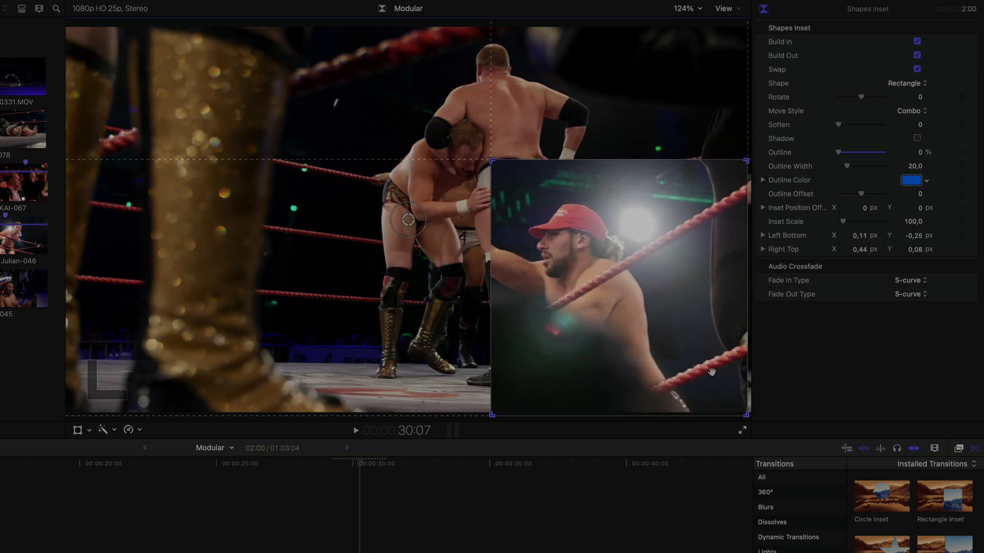
drag(745, 414, 652, 389)
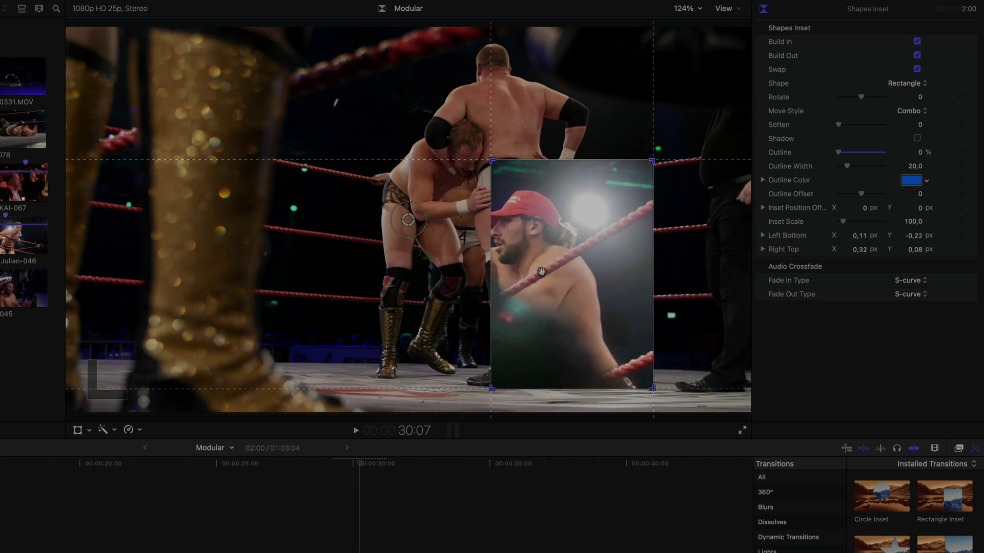
drag(410, 221, 444, 211)
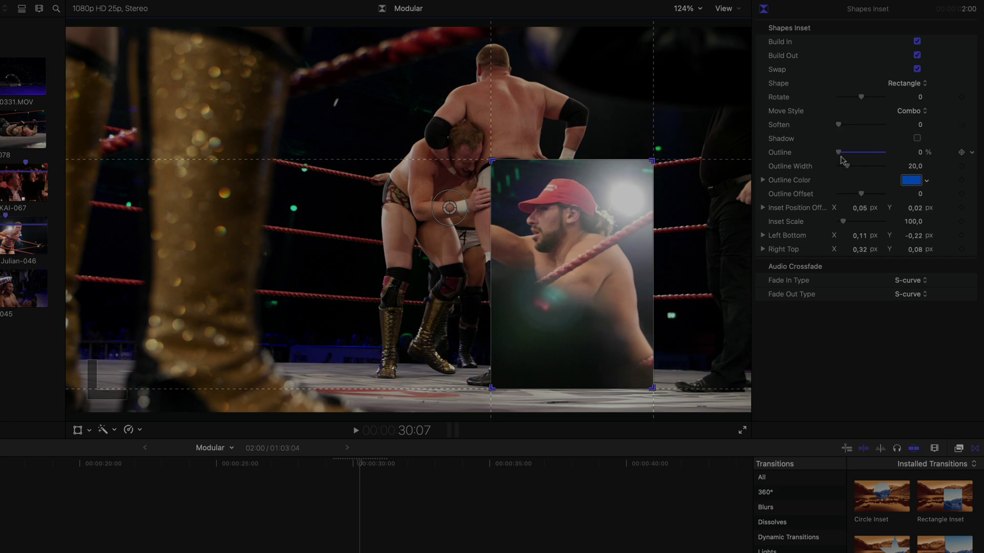
drag(838, 153, 854, 170)
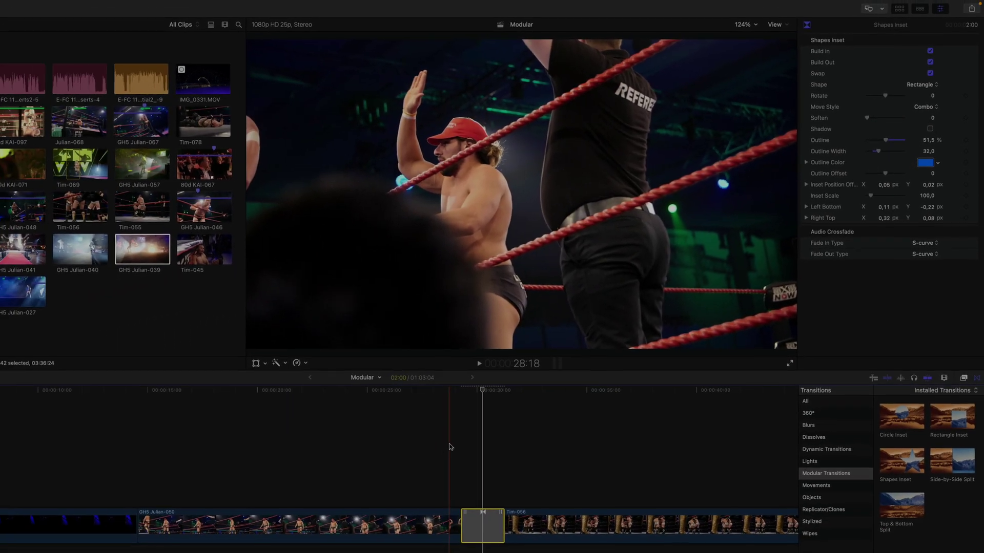
Add a Side-by-Side Split transition between Tim-056 and Tim-069 and preview it.
scroll(342, 523, right, 5)
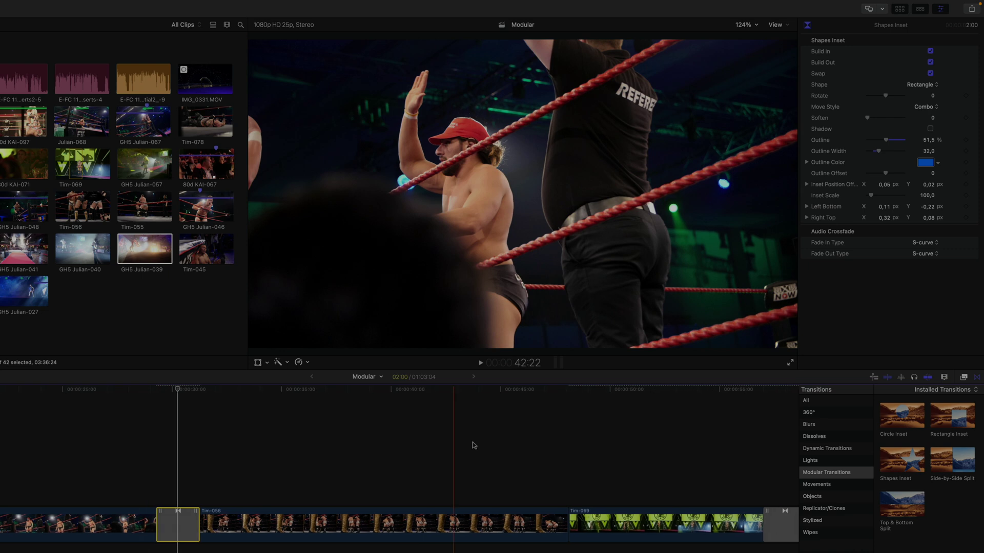
drag(935, 456, 548, 504)
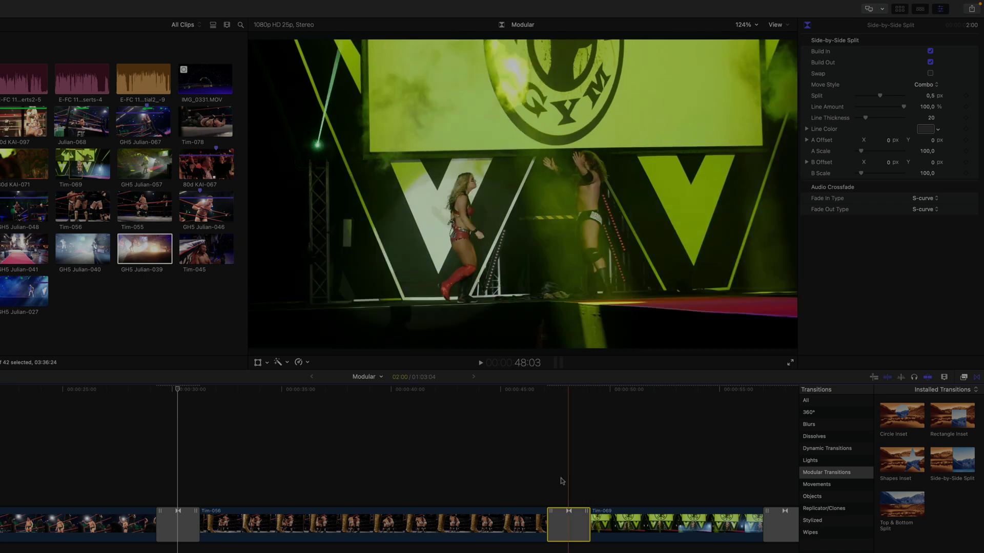
key(space)
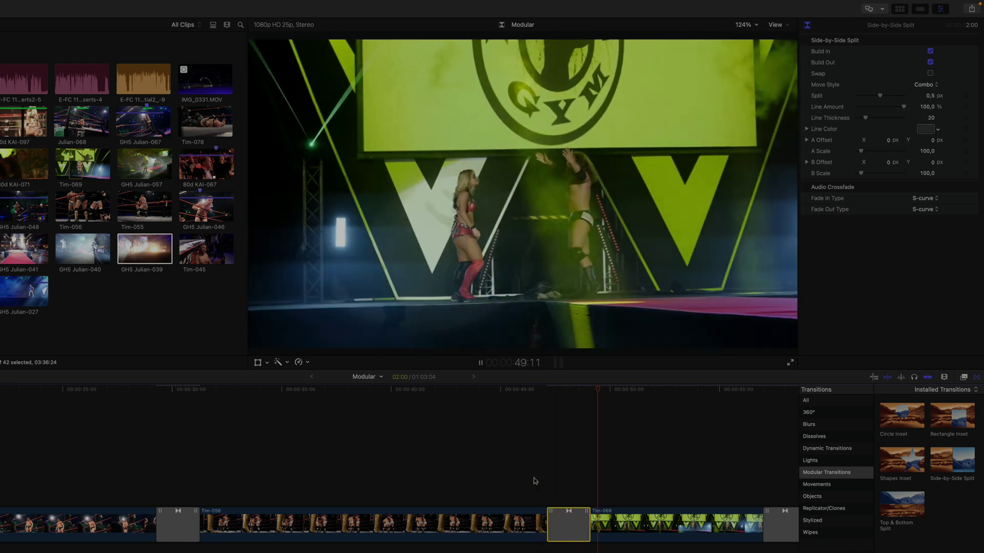
key(space)
key(space)
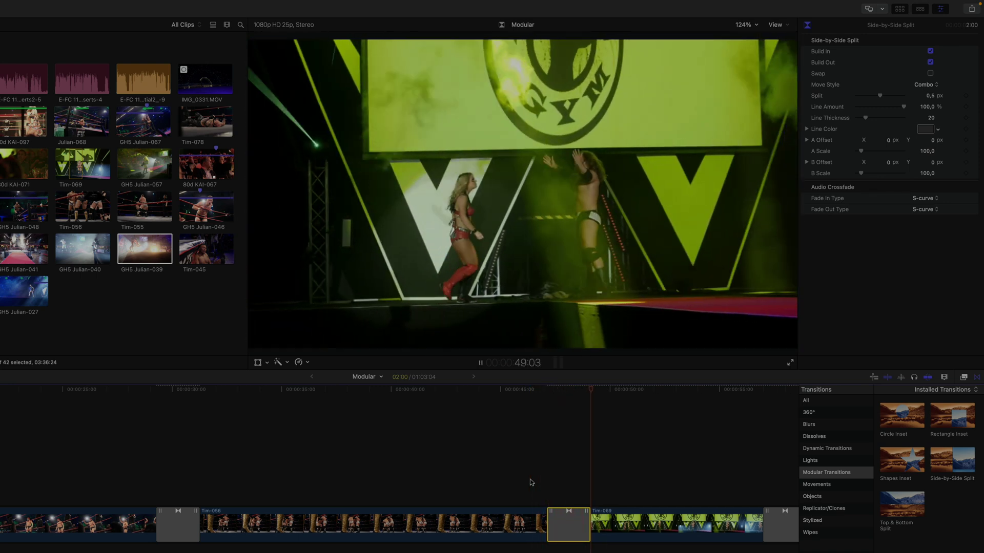
key(space)
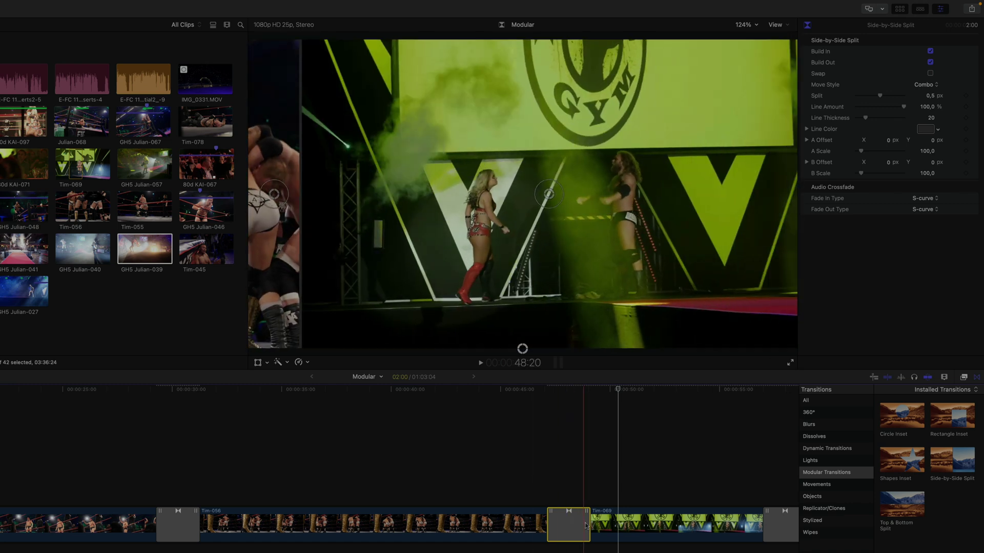
Shorten the Side-by-Side Split to 1:07 and play back across it.
drag(590, 523, 580, 523)
click(531, 486)
key(space)
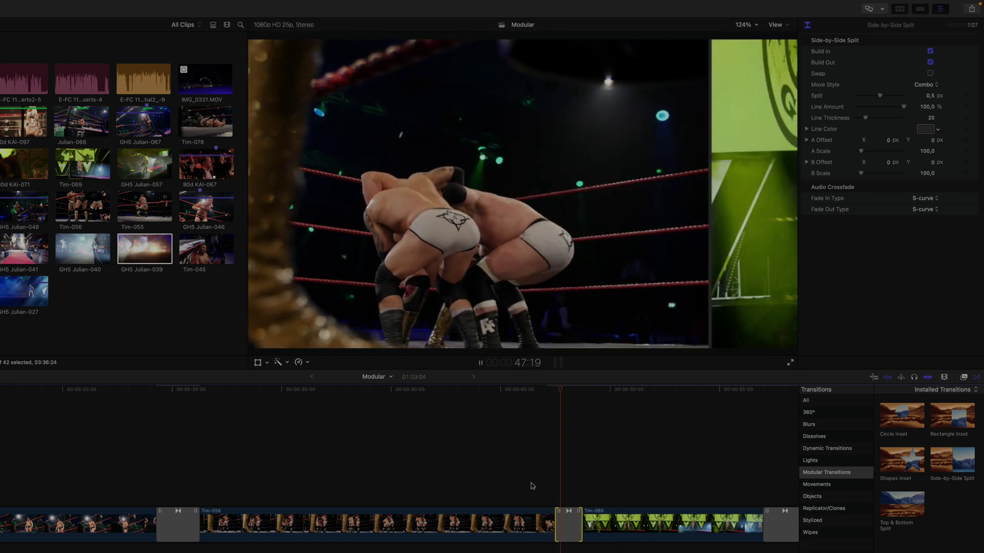
Stretch the Side-by-Side Split transition to 5:00 and park the playhead at its middle.
drag(580, 522, 621, 524)
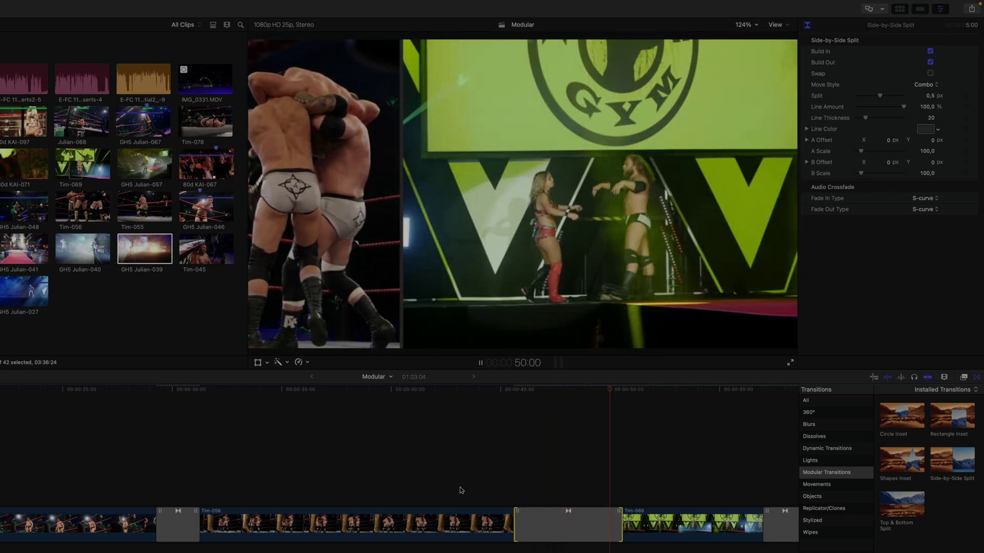
key(space)
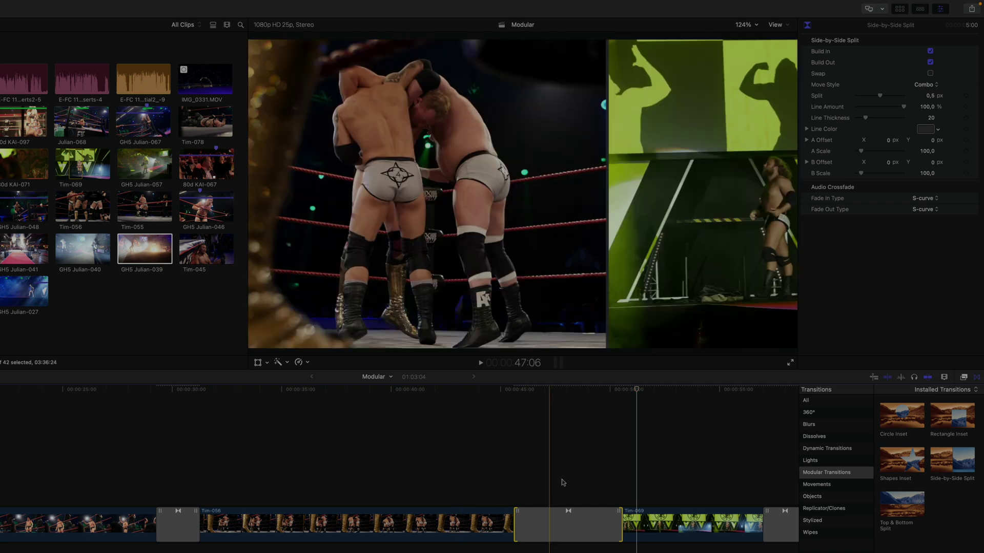
click(569, 517)
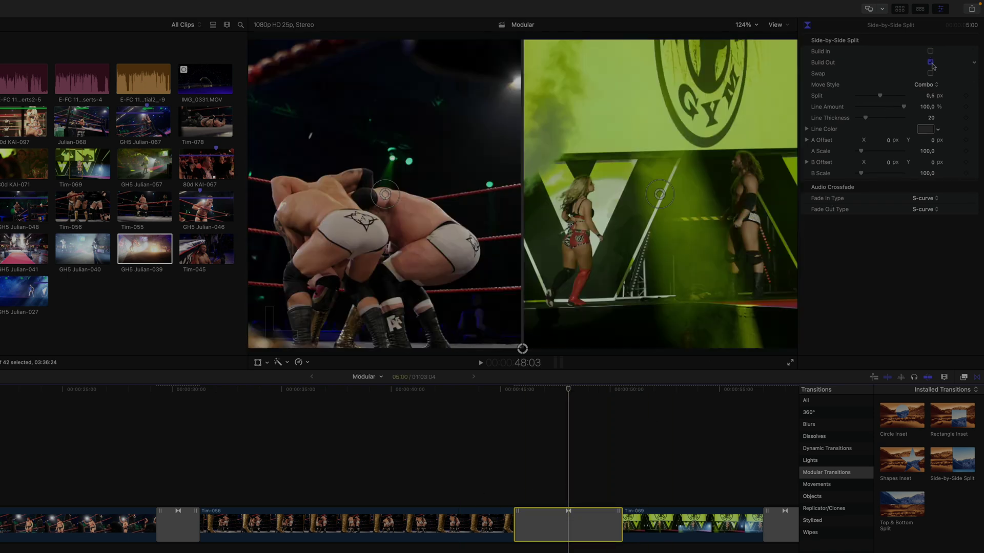
Preview the transition from just before it, then replay it from the skimmed point.
key(space)
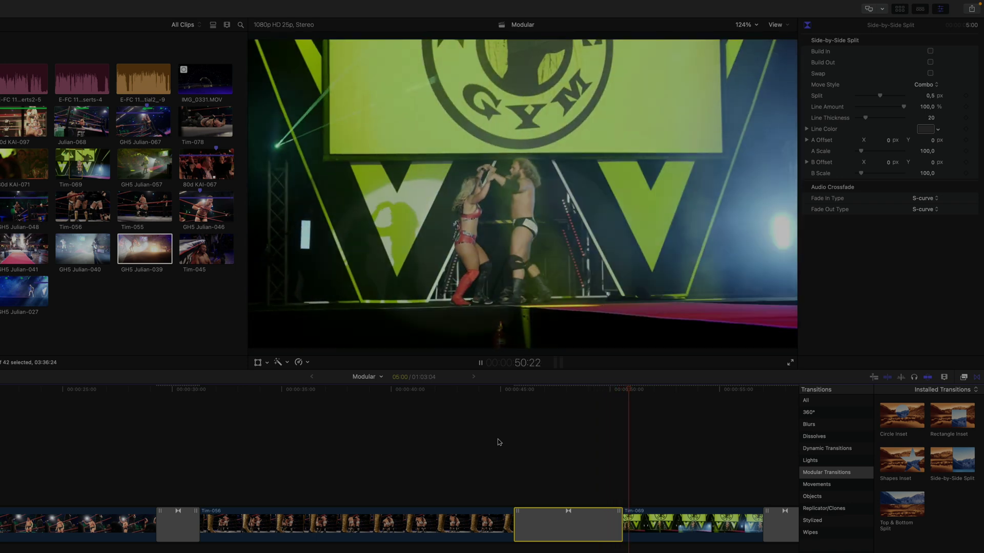
key(space)
scroll(649, 425, right, 5)
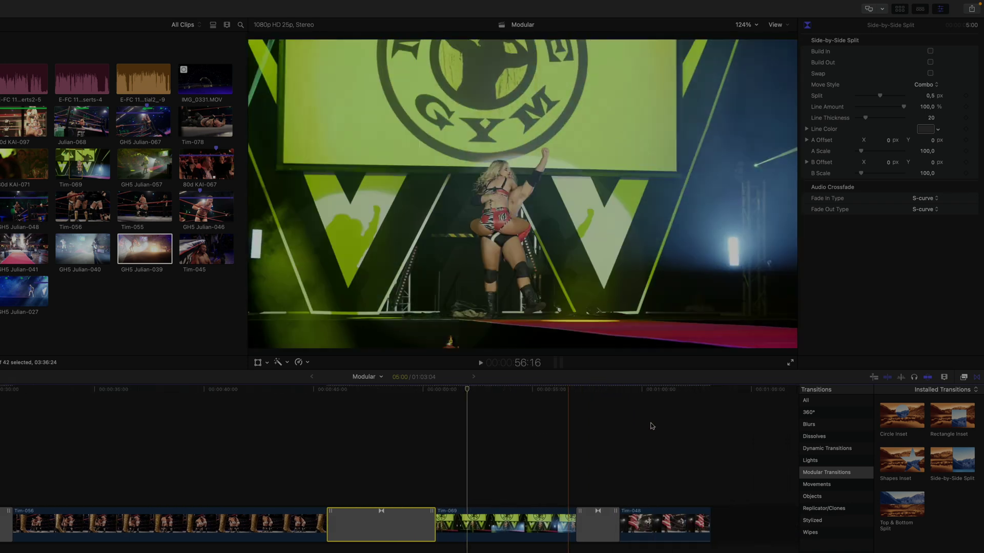
key(space)
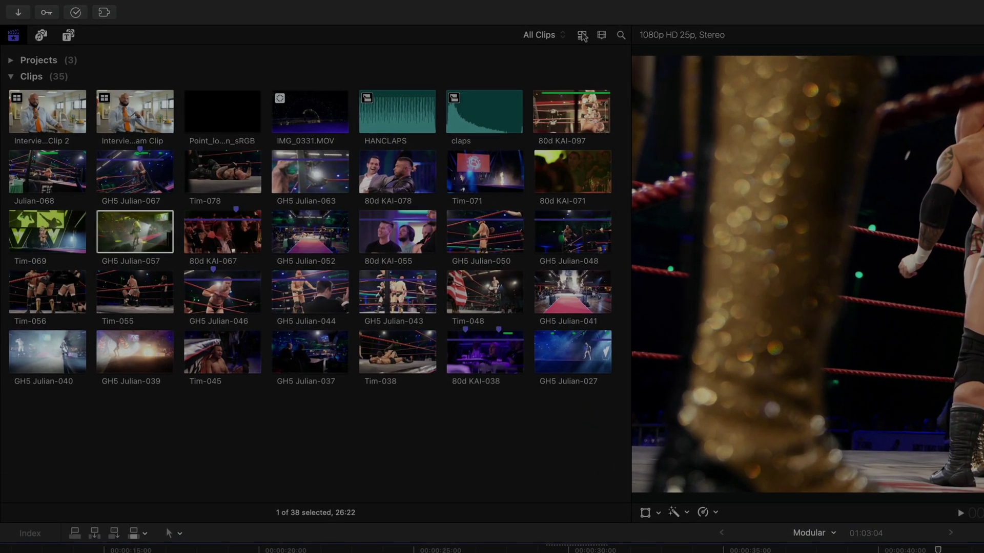
Switch the browser to list view and note GH5 Julian-057 as 'Arena'.
click(583, 36)
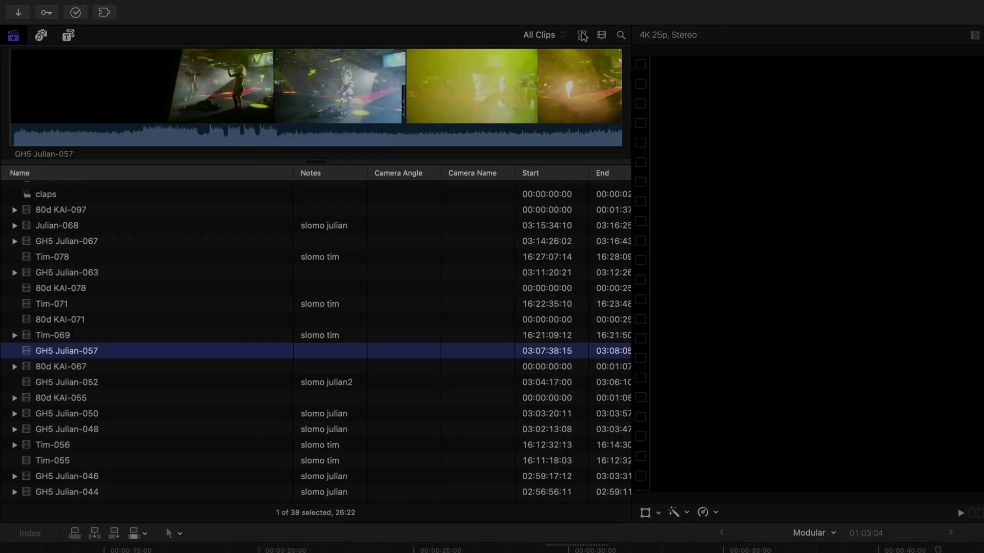
scroll(363, 358, down, 3)
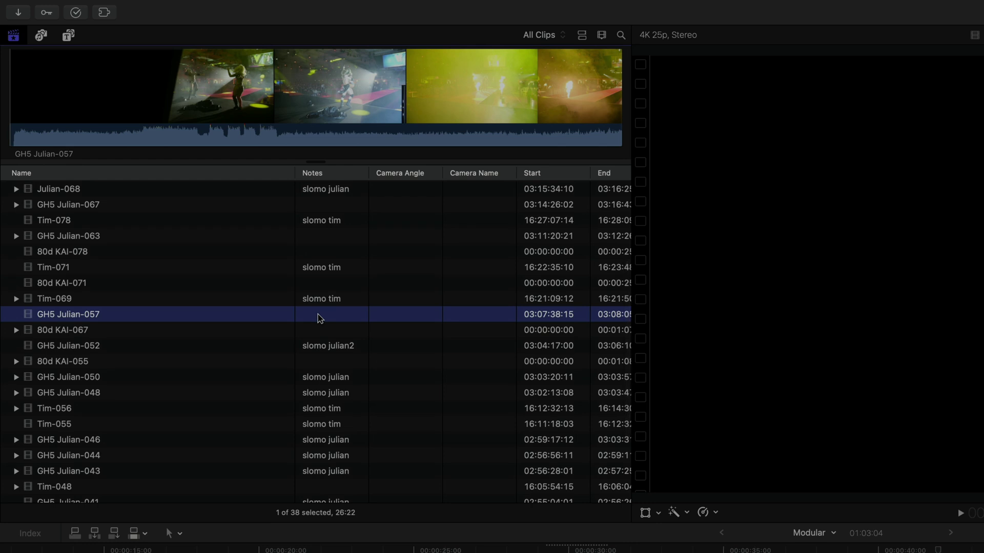
click(321, 321)
key(Return)
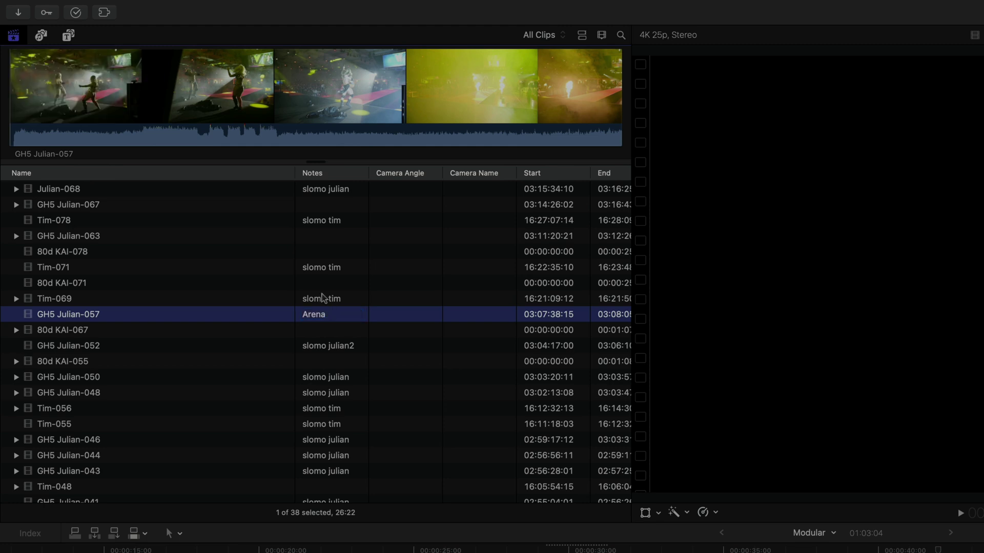
Note 80d KAI-071 as 'Crowd', then select GH5 Julian-063.
click(305, 284)
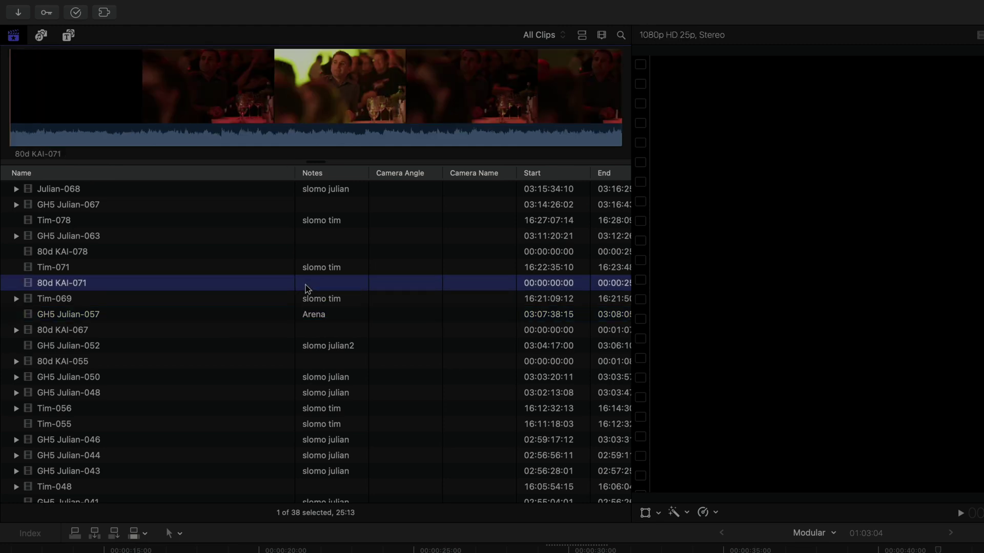
click(305, 283)
key(Return)
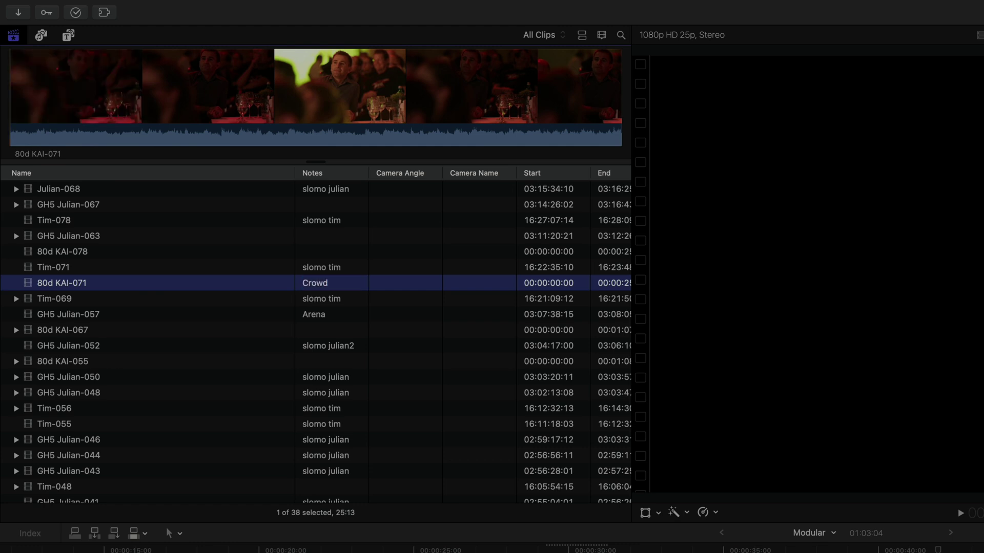
click(320, 236)
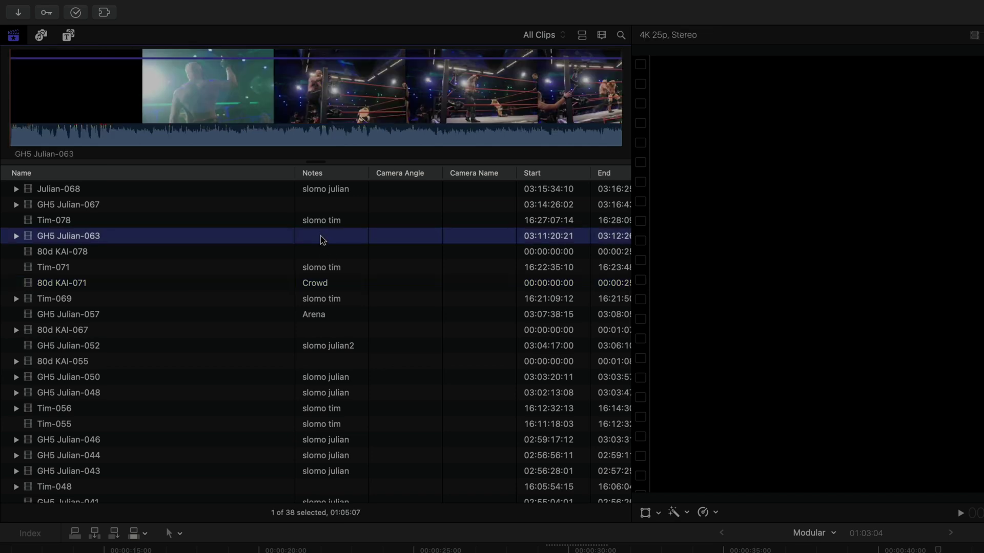
Note GH5 Julian-063 as 'Ring Shot' and 80d KAI-067 as 'Crowd'.
click(320, 239)
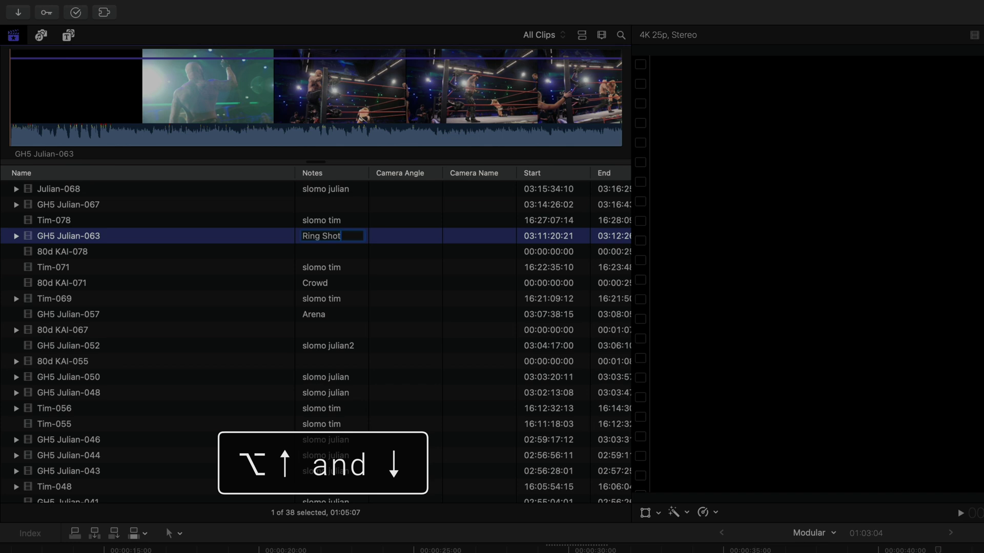
key(alt+Up)
key(alt+Down)
key(alt+Down)
key(alt+Down)
key(alt+Down)
key(alt+Down)
key(alt+Down)
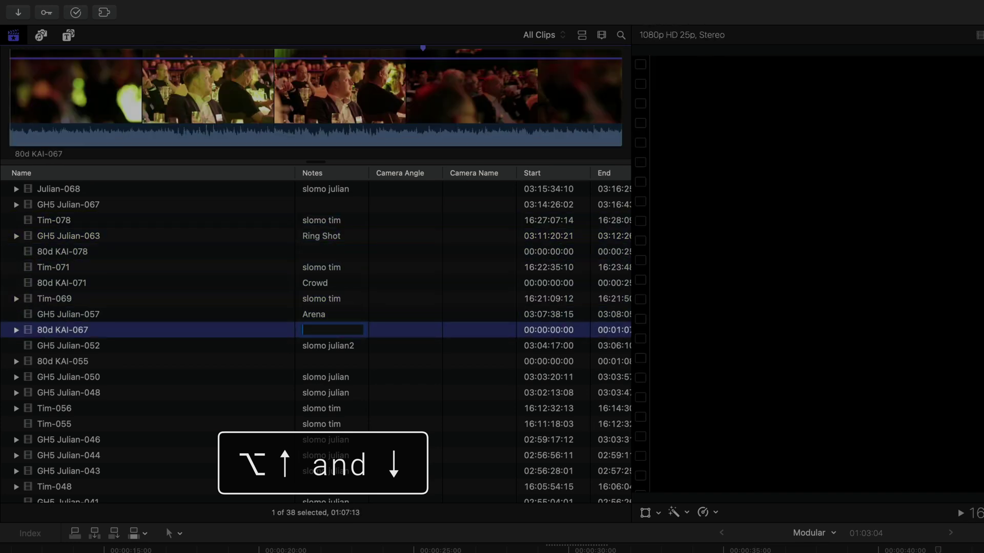
text(Crowd)
key(Return)
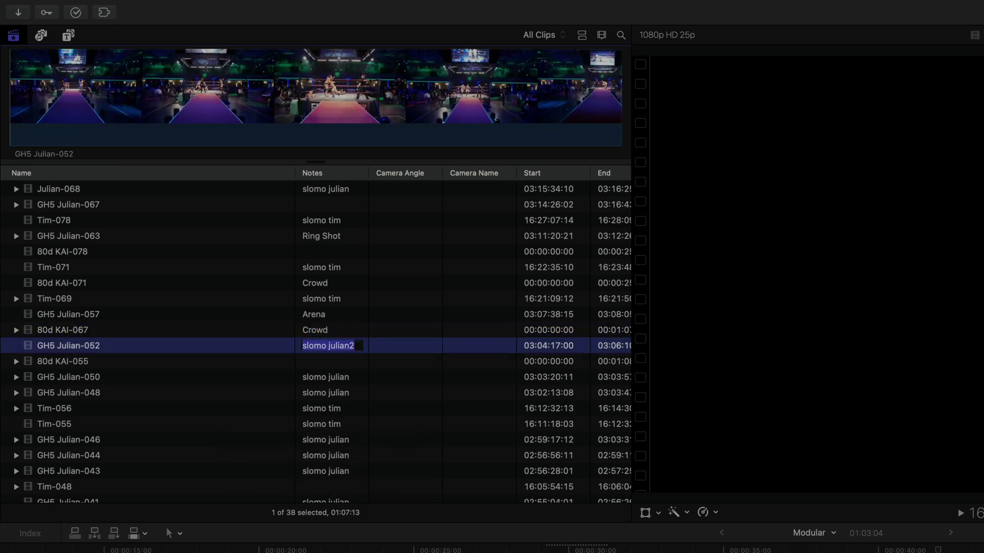
key(Return)
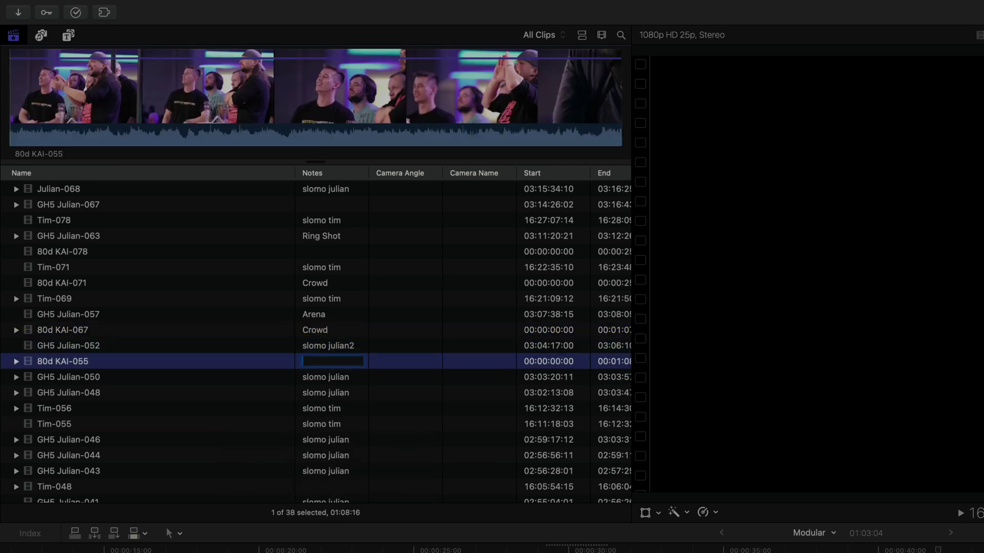
Note 80d KAI-055 as 'Two Shot', then move among the Camera Angle, Camera Name and Notes fields.
text(Two Shot)
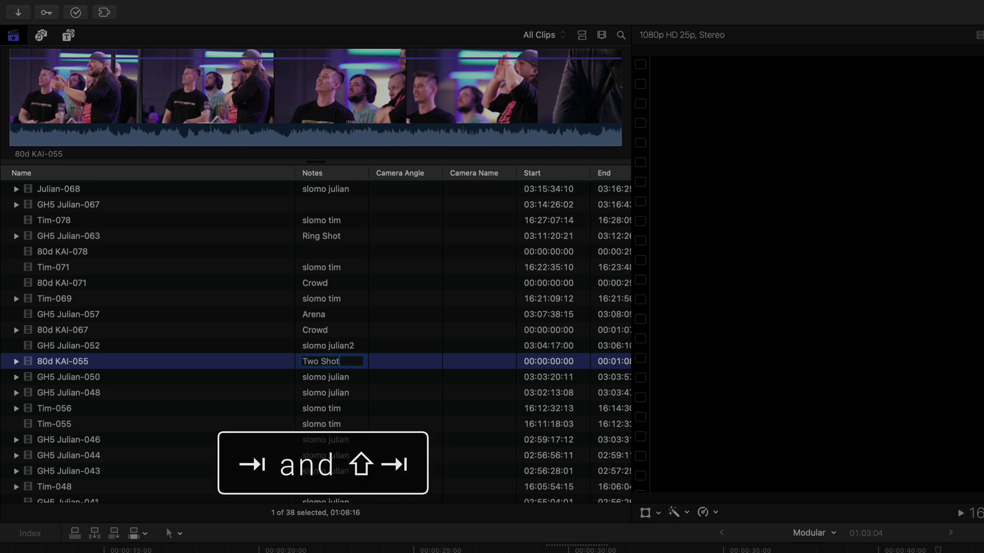
key(Tab)
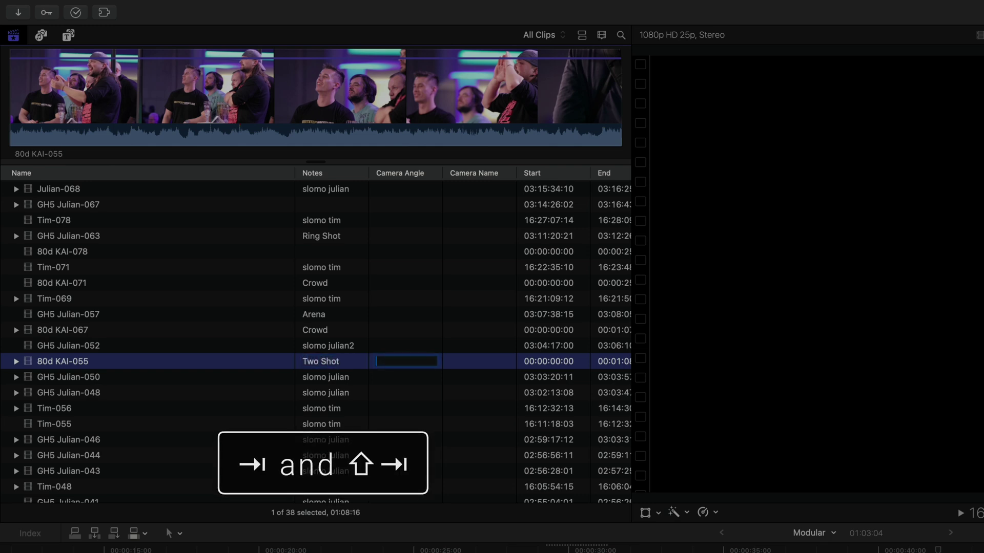
key(Tab)
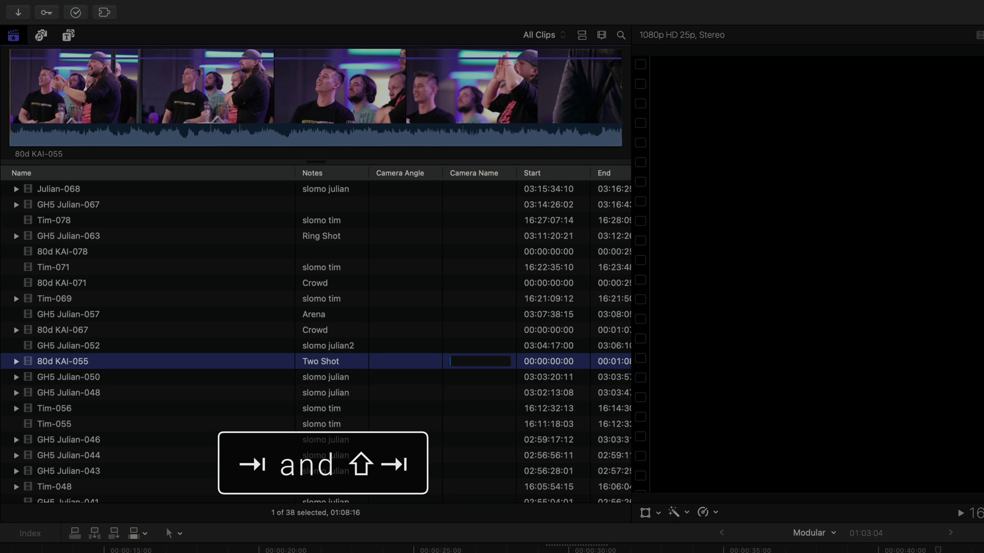
key(shift+Tab)
key(shift+Tab)
key(shift+Tab)
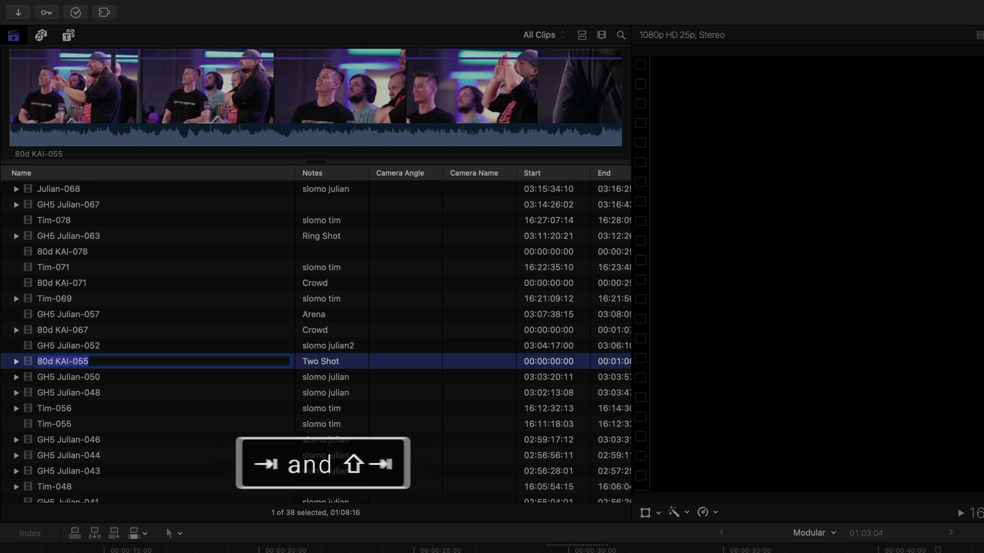
key(Tab)
key(Up)
key(Up)
key(Up)
key(Up)
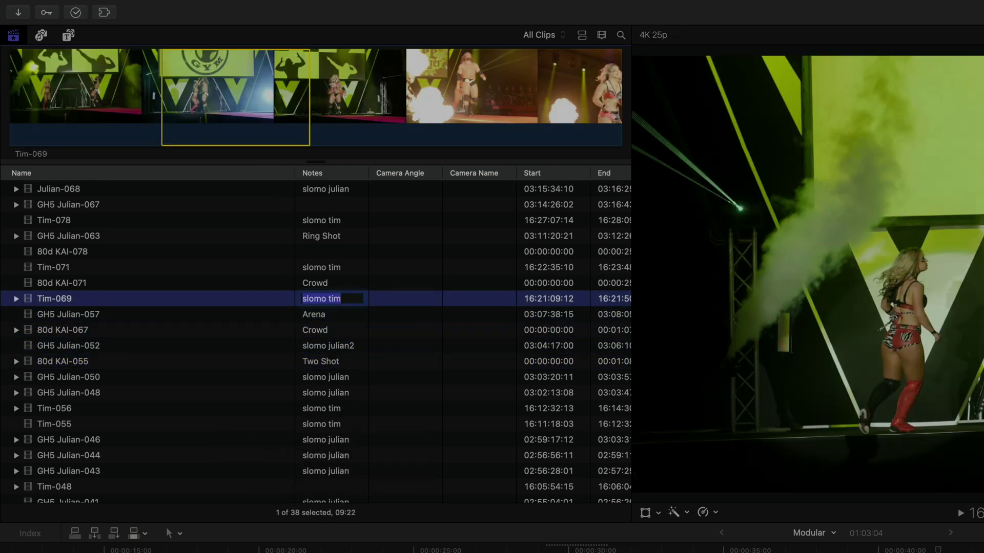
key(Tab)
key(Tab)
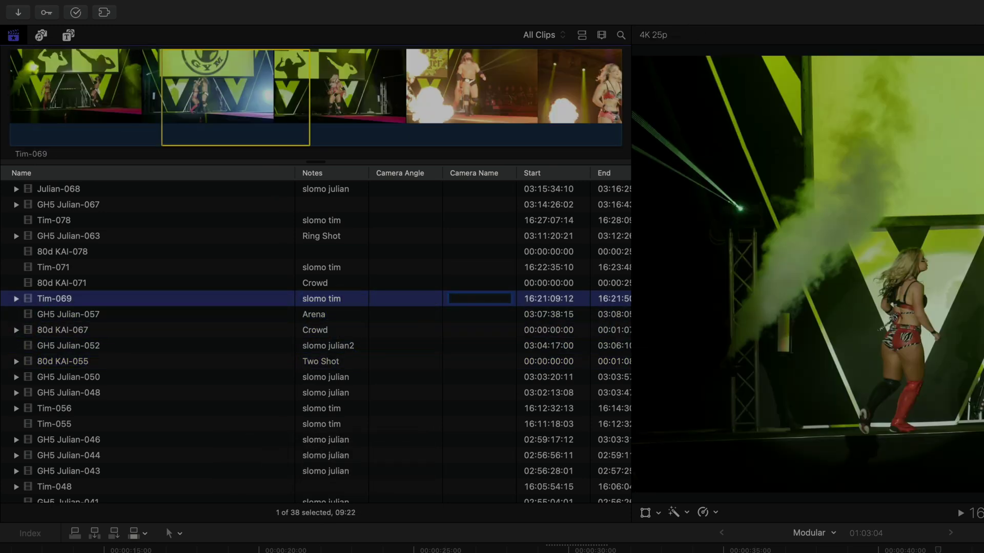
key(Down)
key(Down)
key(Down)
key(Down)
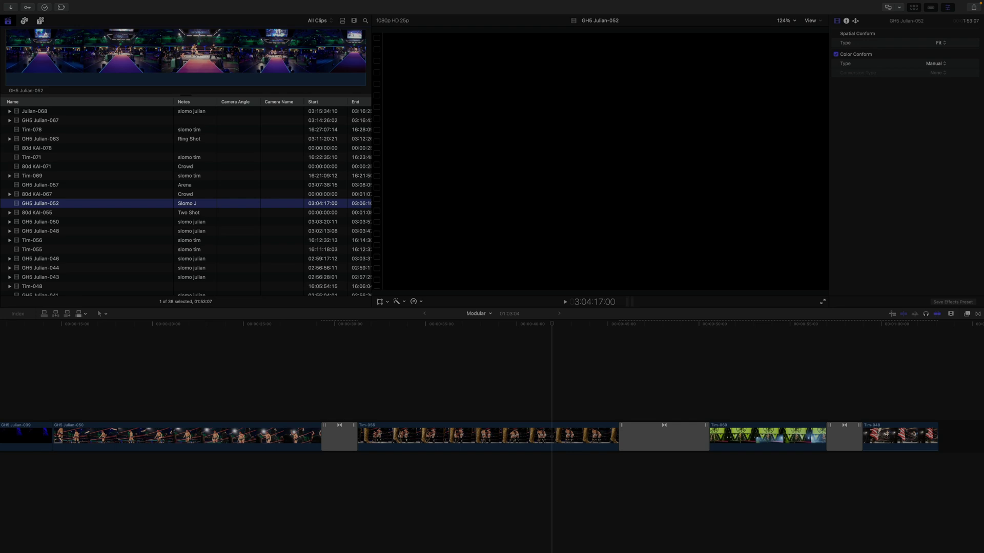
key(alt+super+k)
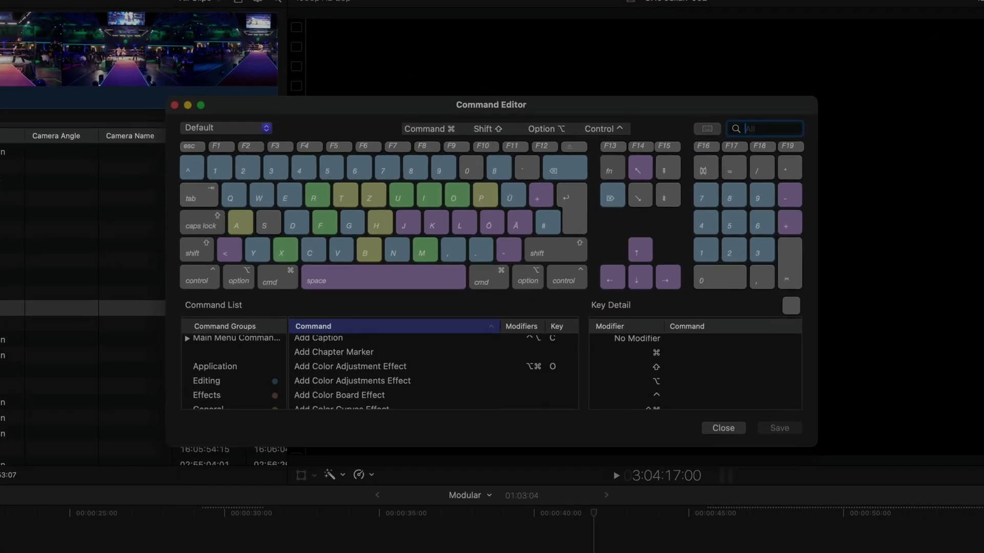
text(horizon)
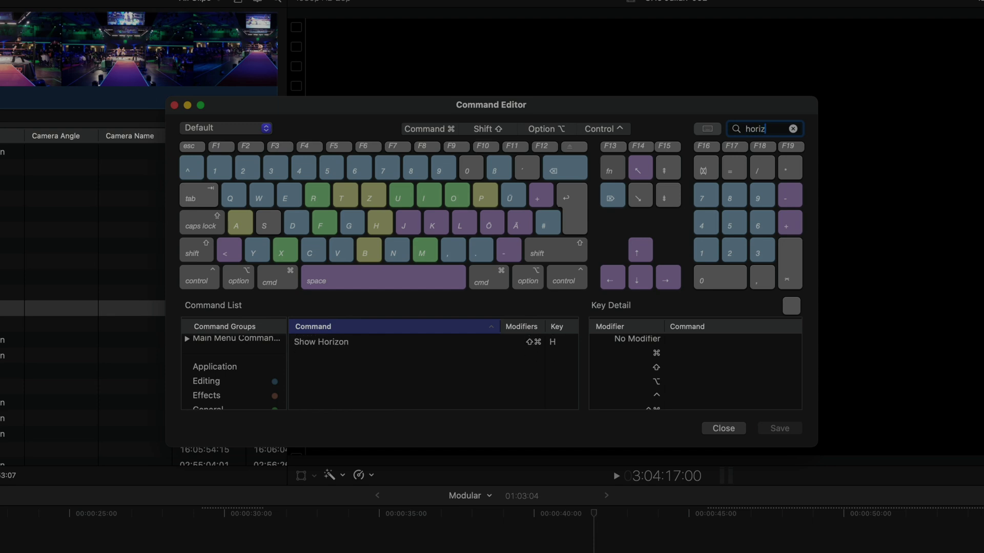
click(358, 346)
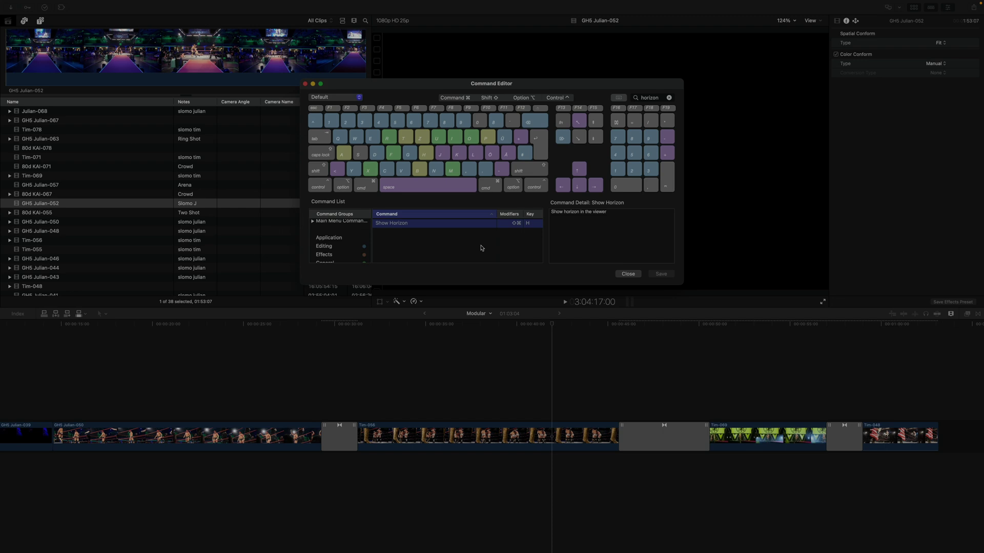
click(628, 274)
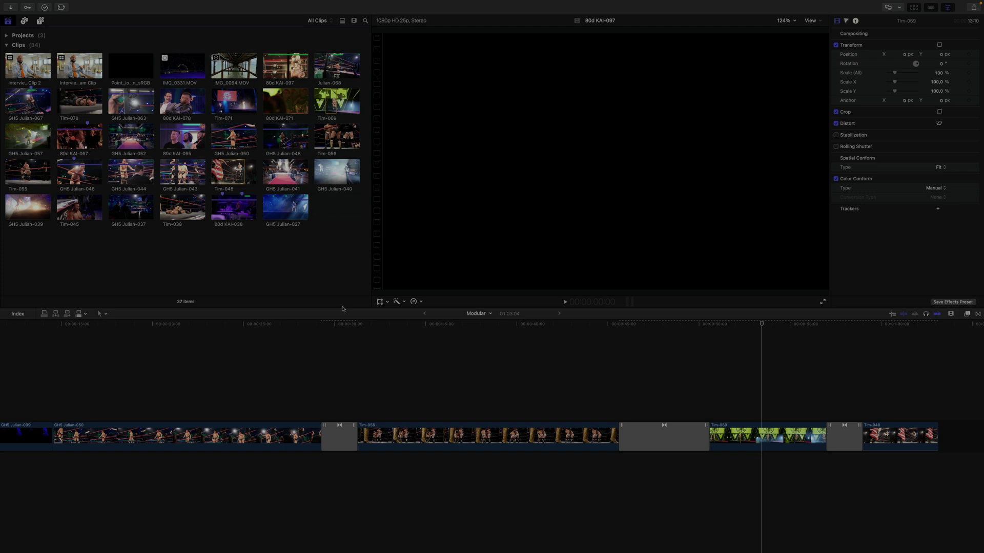
click(358, 333)
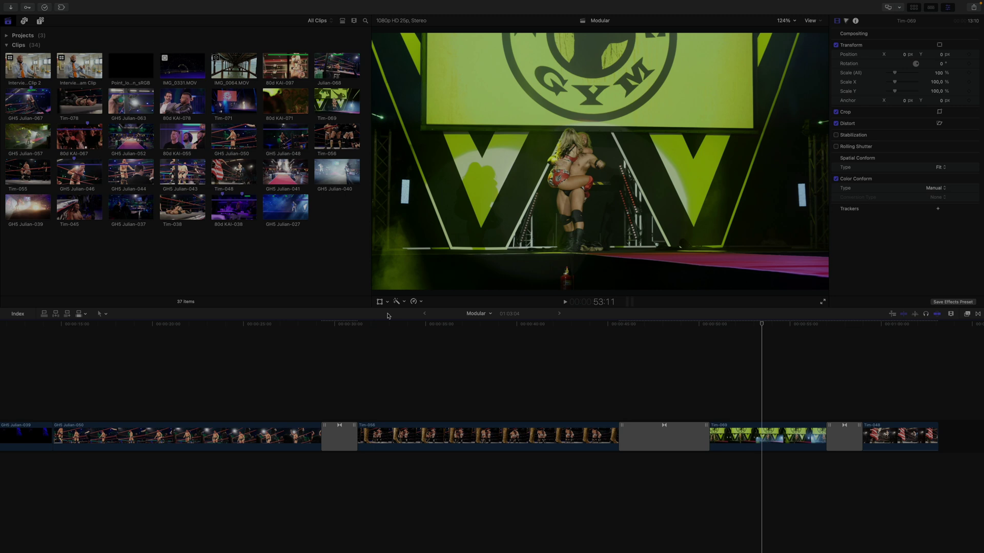
Create a new empty project named 'Framerate' with the default 1080p HD 25p settings.
key(super+n)
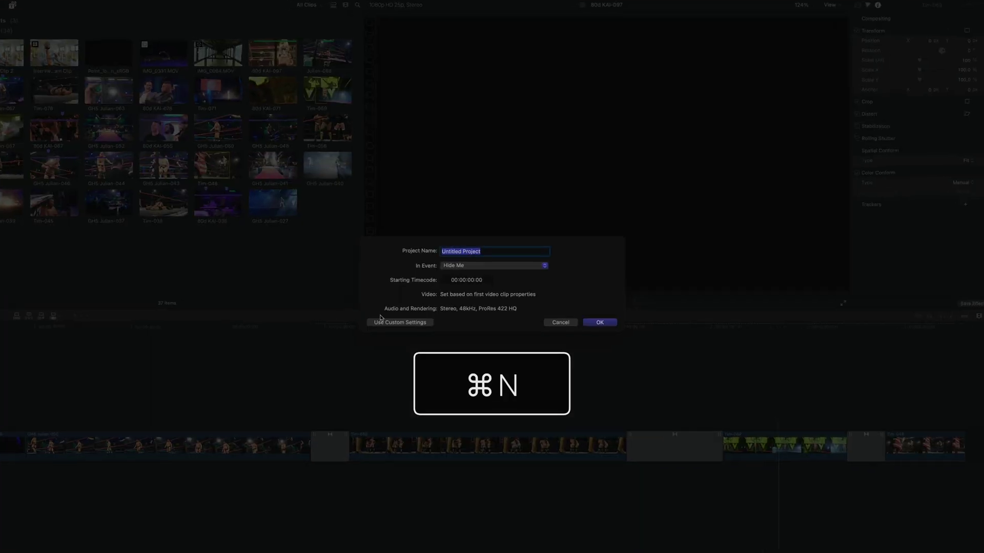
text(Framerate)
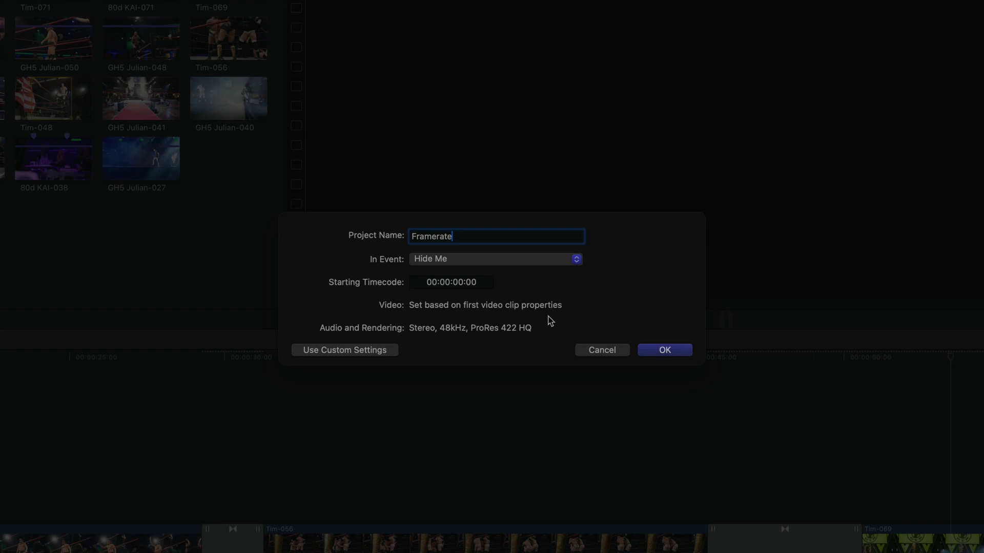
click(661, 350)
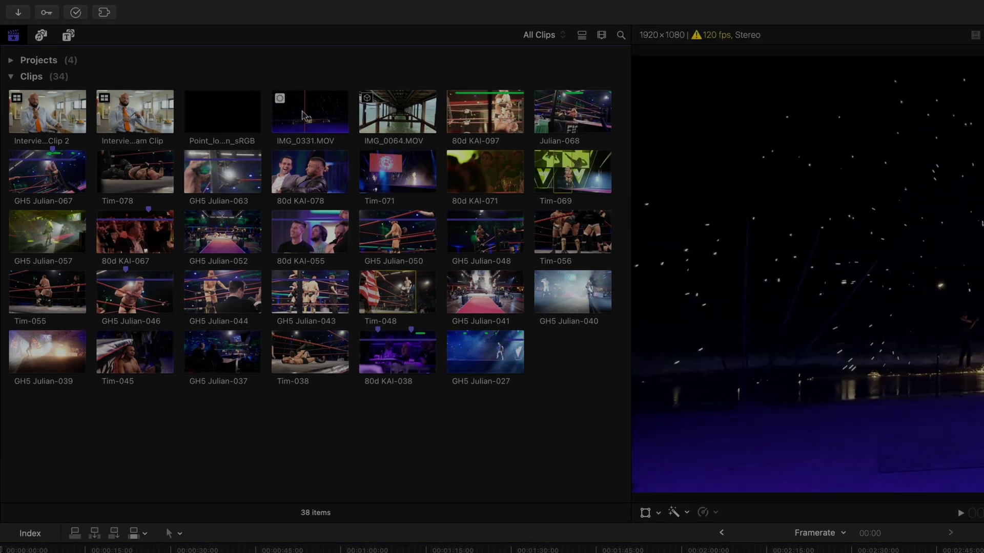
Append the IMG_0331.MOV fireworks clip as the Framerate project's first clip.
click(305, 115)
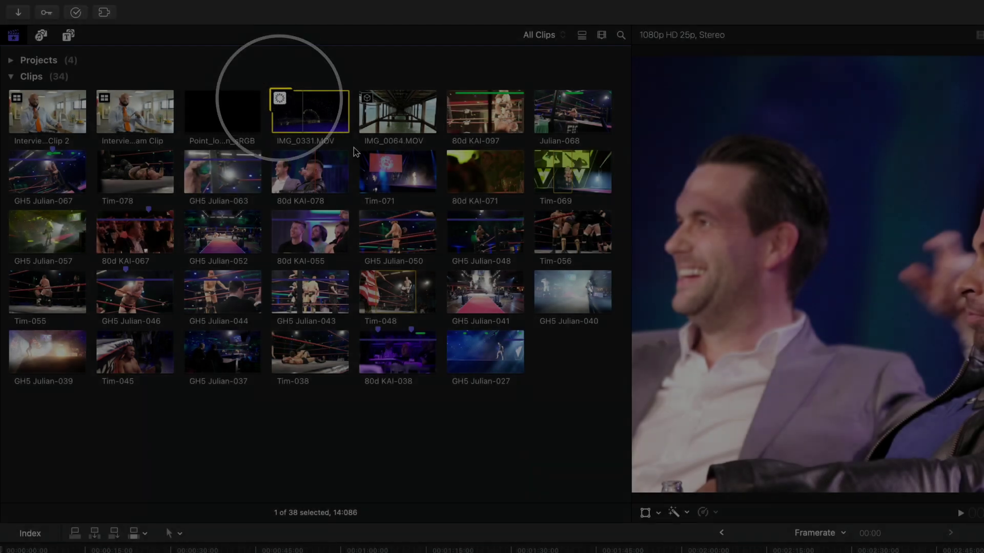
key(e)
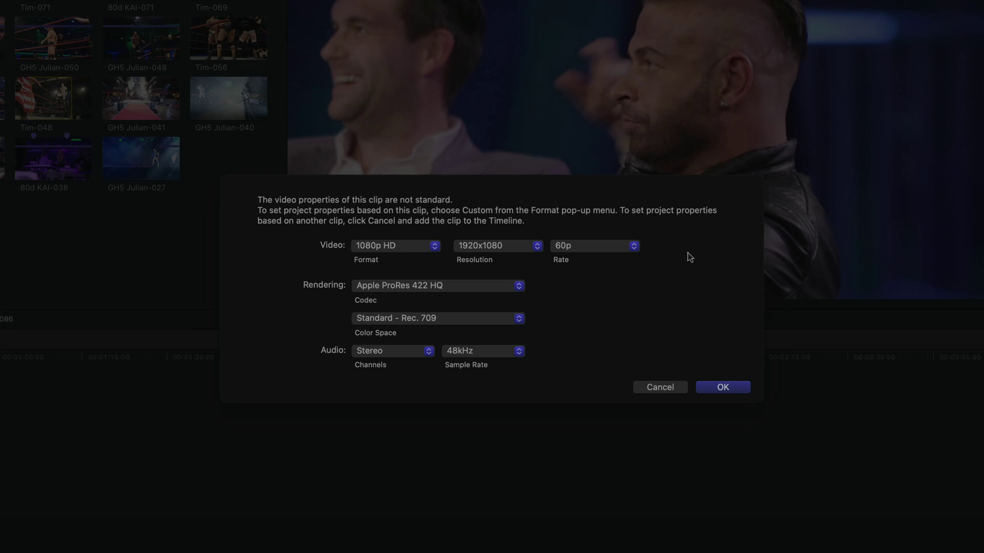
click(634, 248)
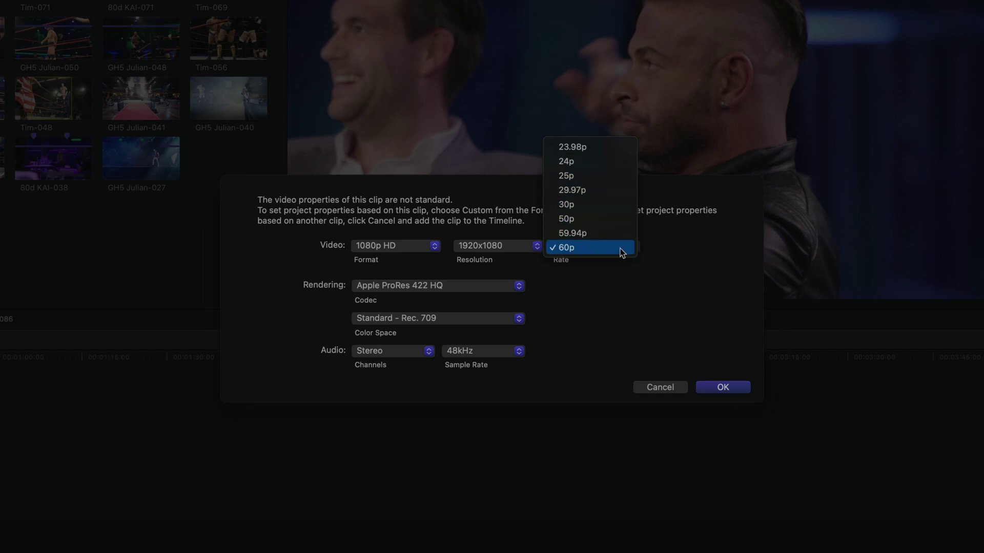
click(621, 251)
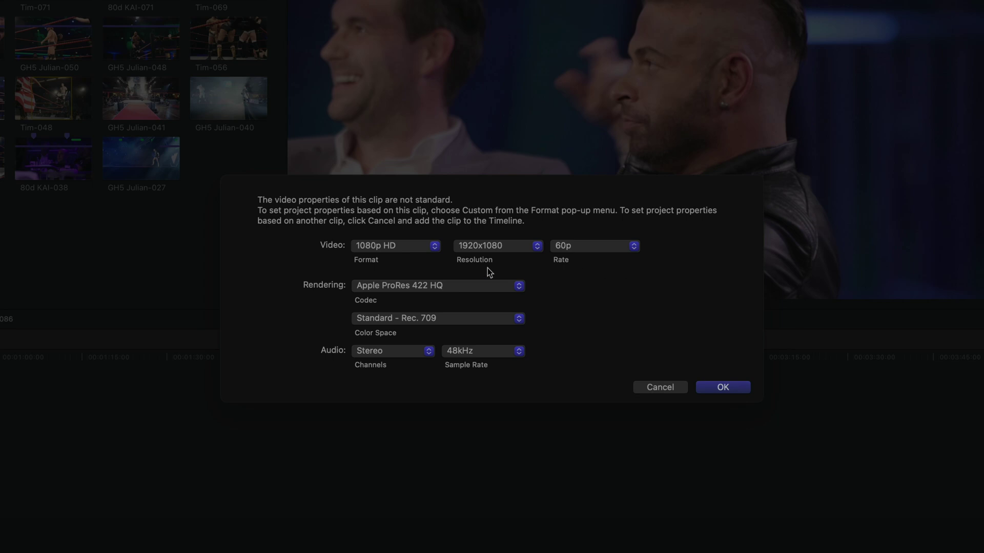
Set the project format to Custom 1920x1080 at 120p and accept it.
click(436, 247)
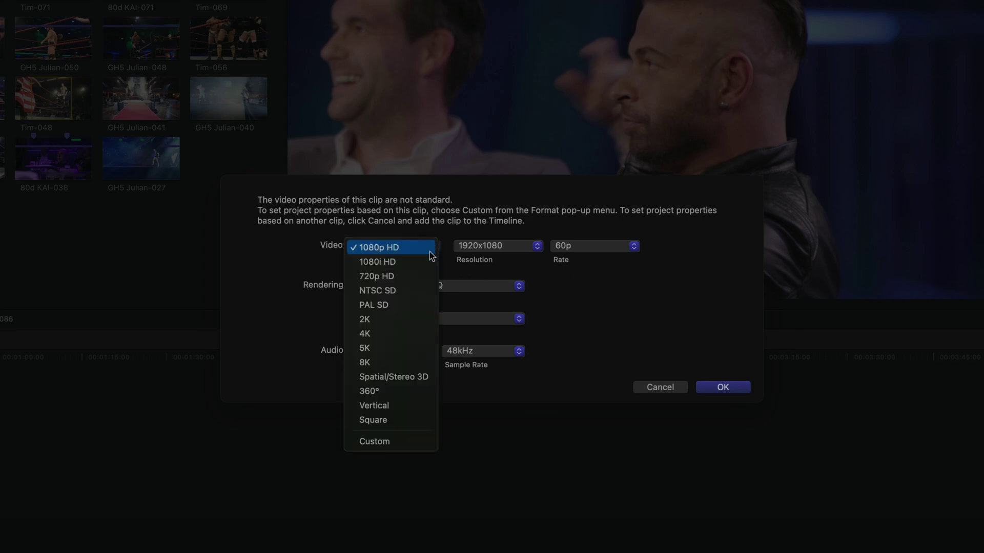
click(423, 443)
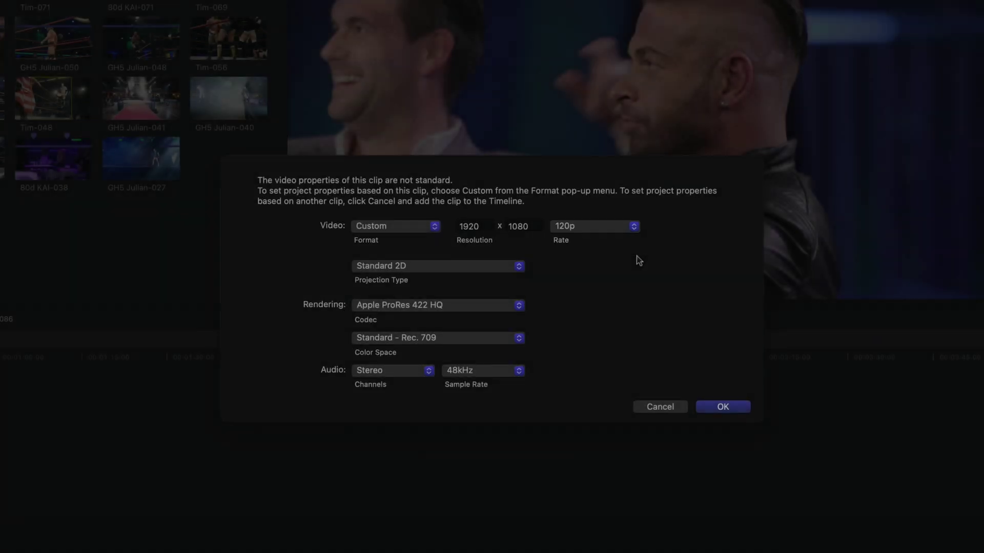
click(630, 226)
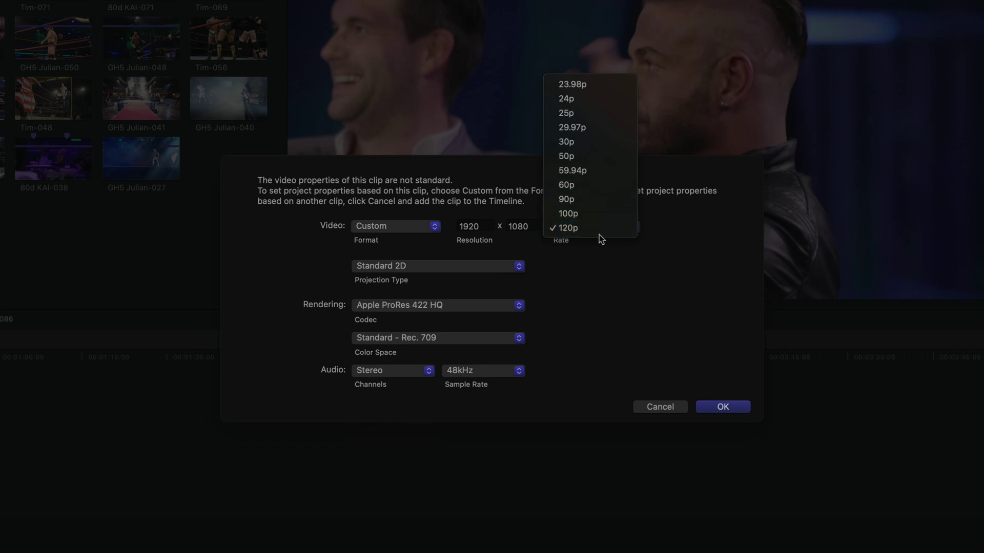
click(619, 232)
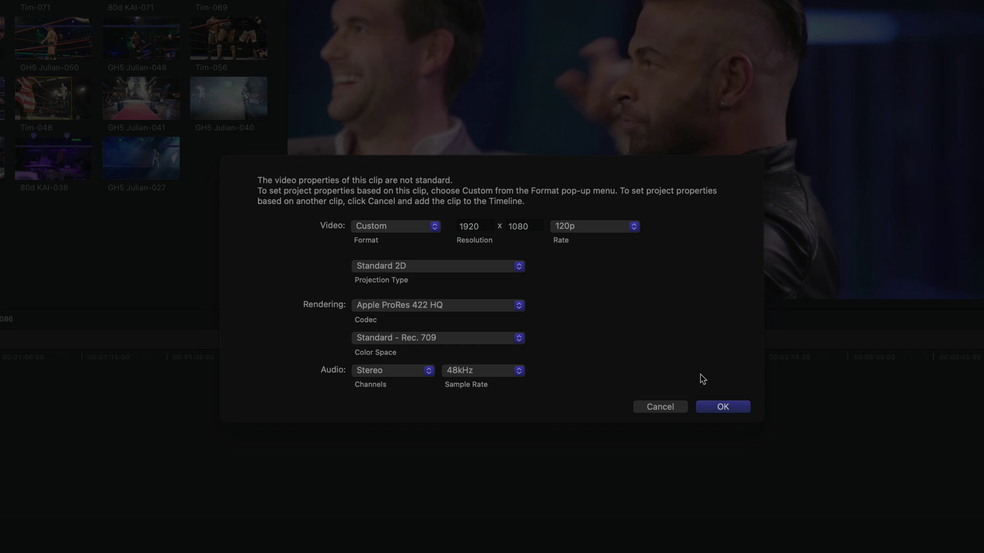
click(728, 408)
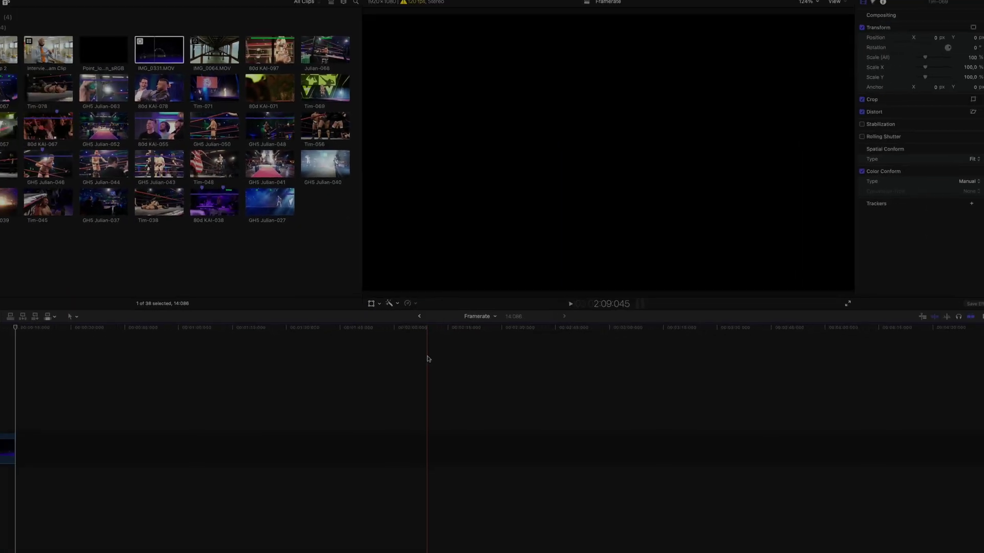
Fit the timeline, play the fireworks clip from about 9 seconds in, then select IMG_0064.MOV.
key(shift+z)
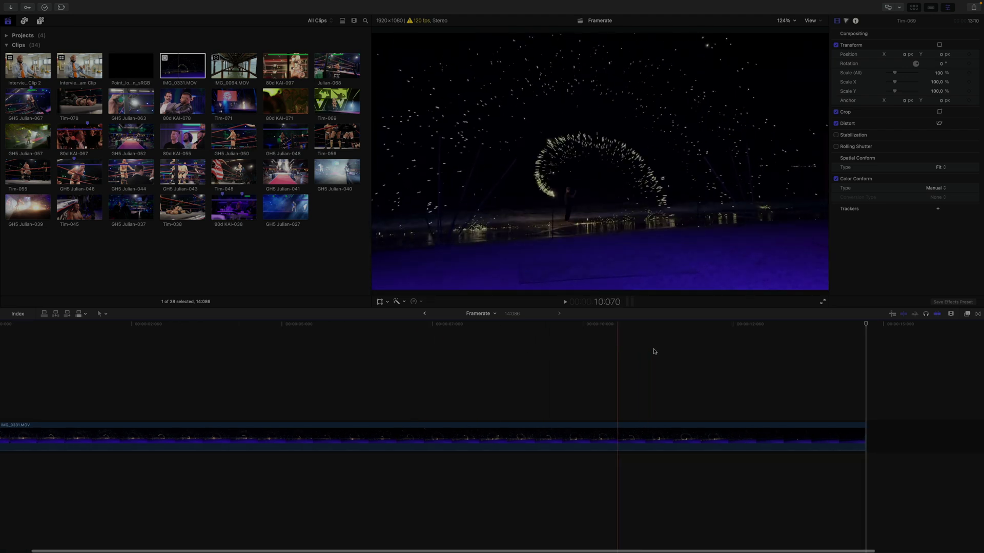
key(super+minus)
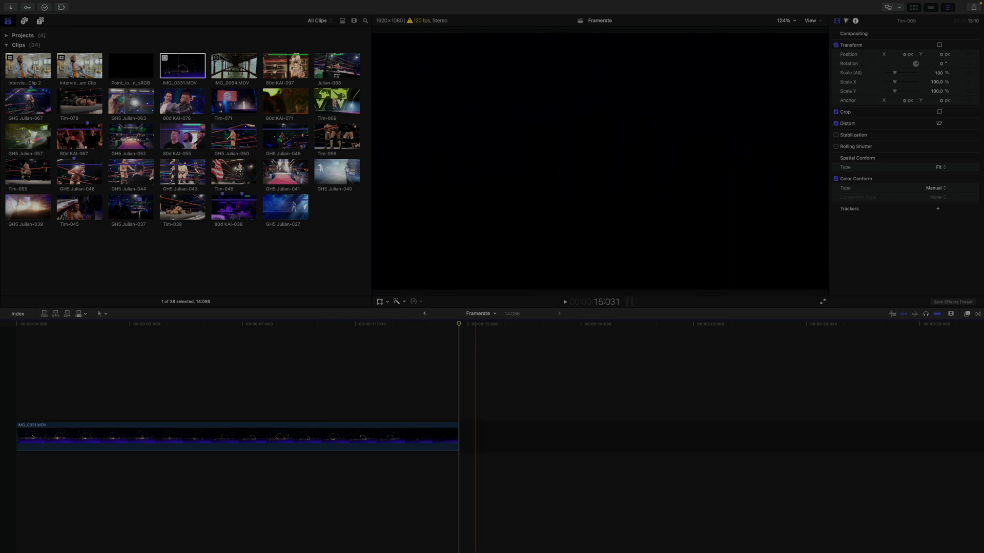
click(303, 341)
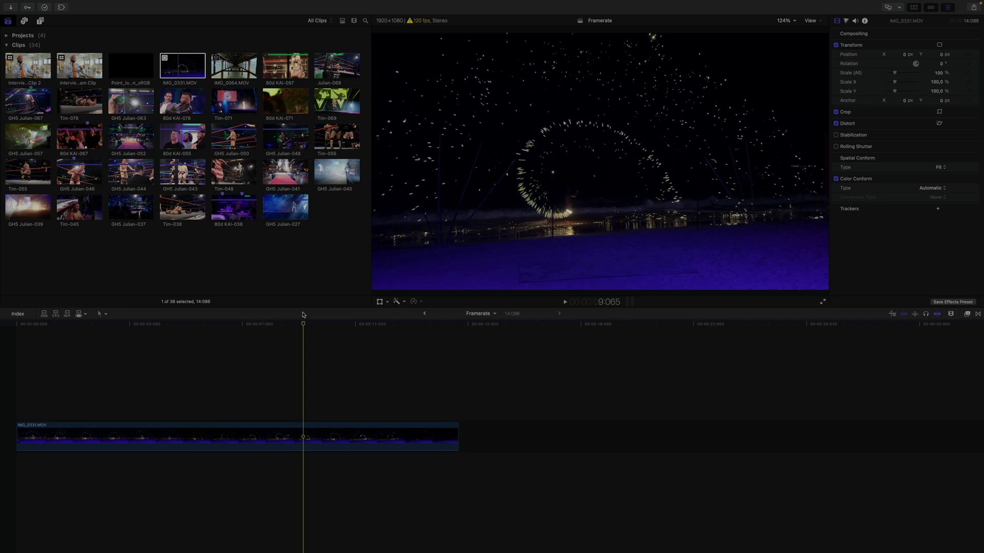
key(space)
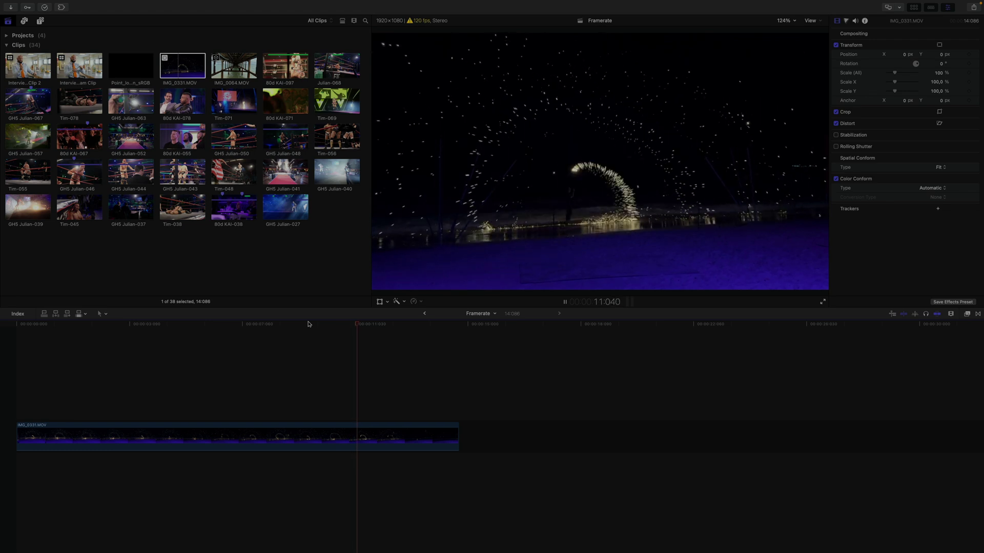
key(space)
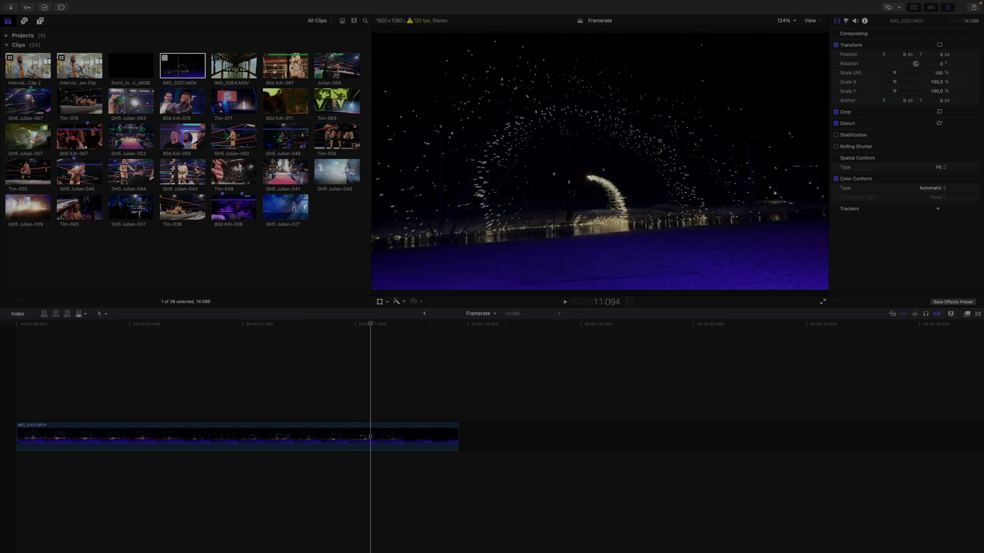
click(236, 72)
Append IMG_0064.MOV after the fireworks clip, fit the timeline, and pick the Tumble 3D title.
key(e)
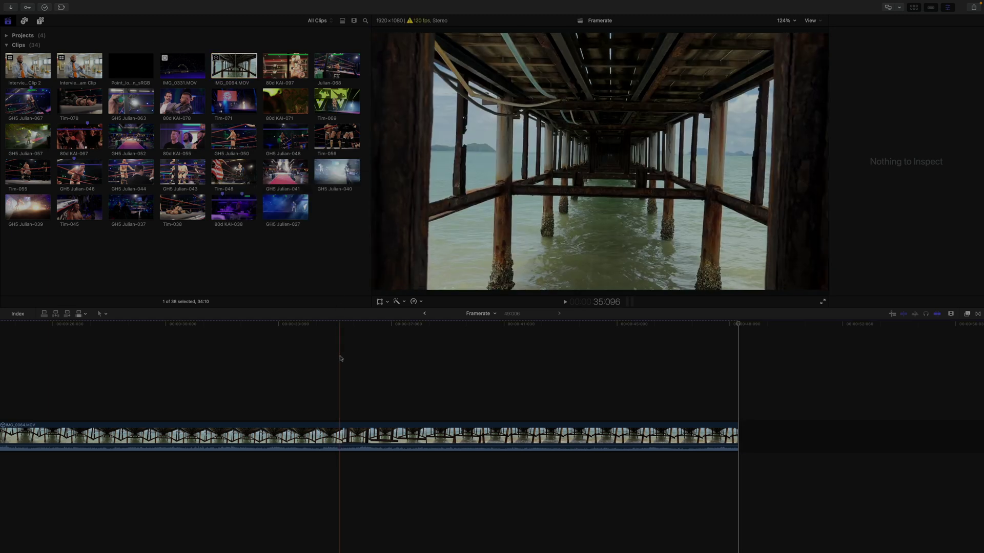
key(shift+z)
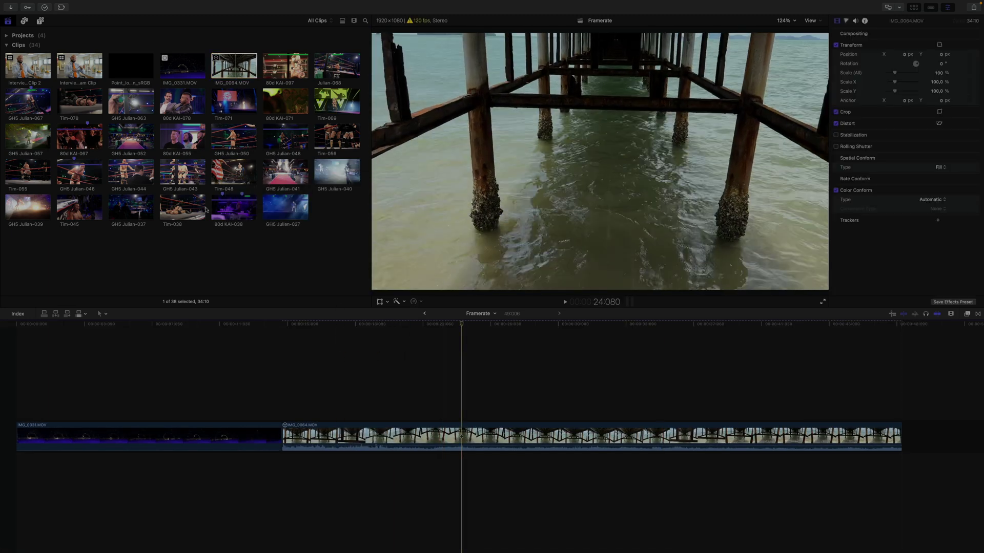
click(40, 20)
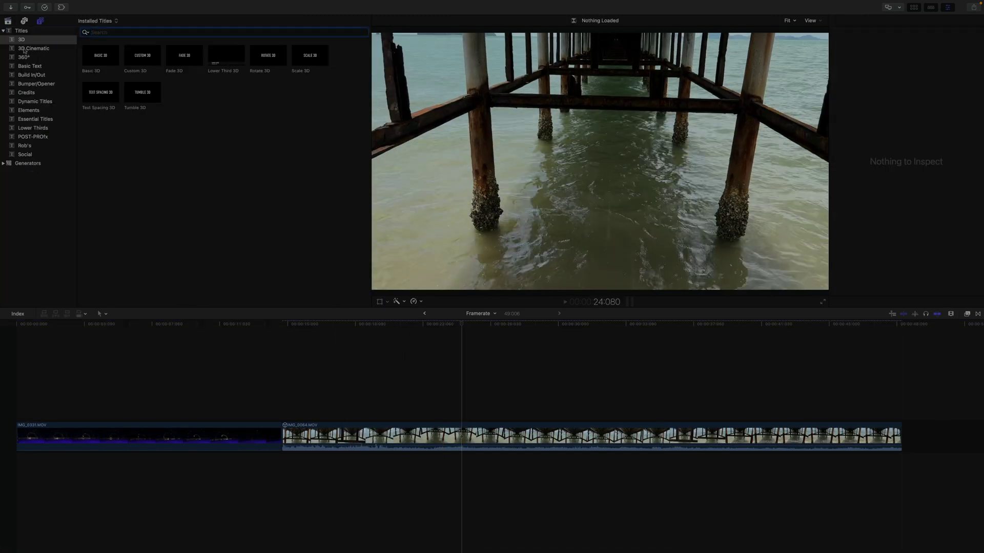
click(143, 94)
Connect the Tumble 3D title above the pier clip and play it from its start.
key(q)
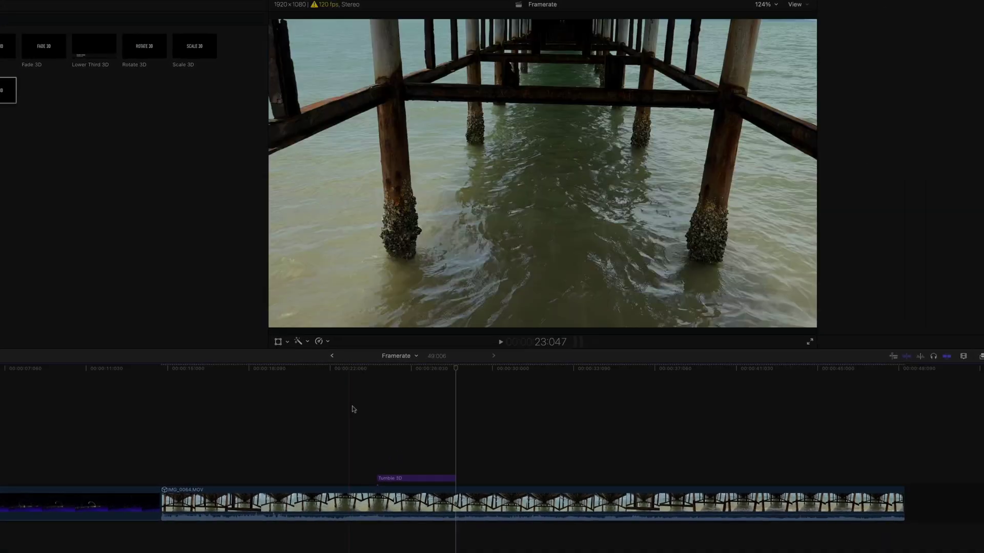
click(362, 428)
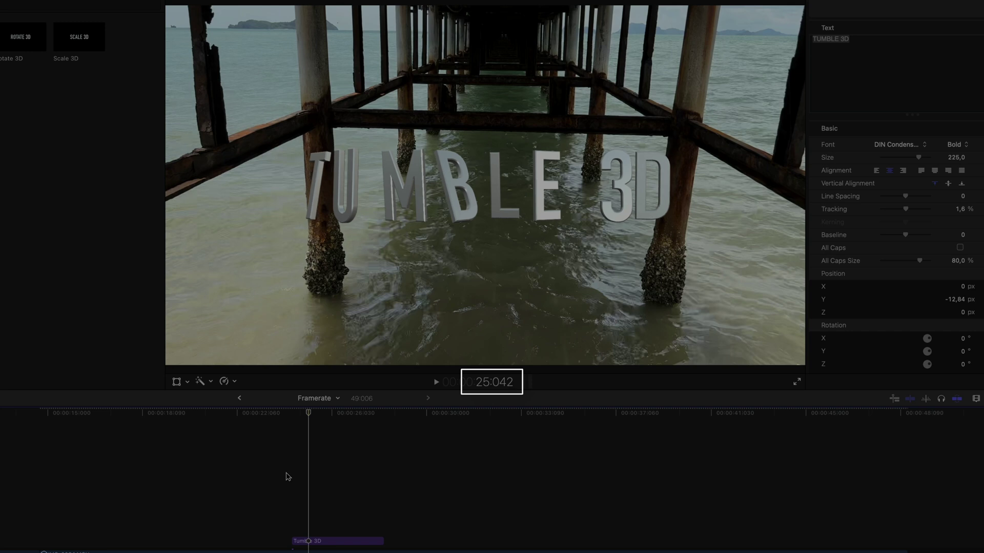
key(space)
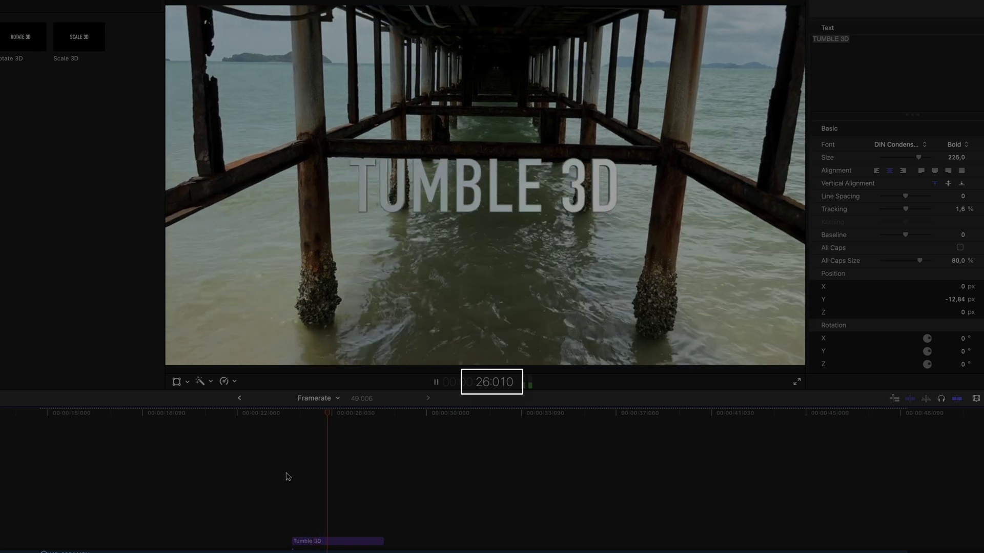
key(space)
Step forward through the Tumble 3D animation three frames.
key(Right)
key(Right)
key(Right)
key(Right)
key(Right)
key(Right)
key(Right)
key(Right)
key(Right)
key(Right)
key(Right)
key(Right)
key(Right)
key(Right)
key(Right)
key(Right)
key(Right)
key(Right)
key(Right)
key(Right)
key(Right)
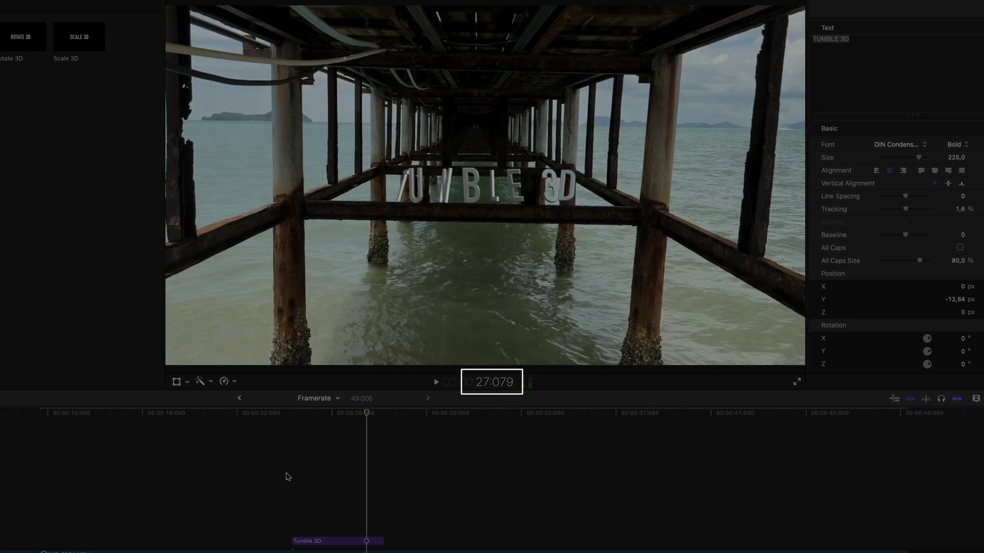
key(Right)
key(Right)
key(Right)
key(Right)
key(Right)
key(Right)
key(Right)
key(Right)
key(Right)
key(Right)
key(Right)
key(Right)
key(Right)
key(Right)
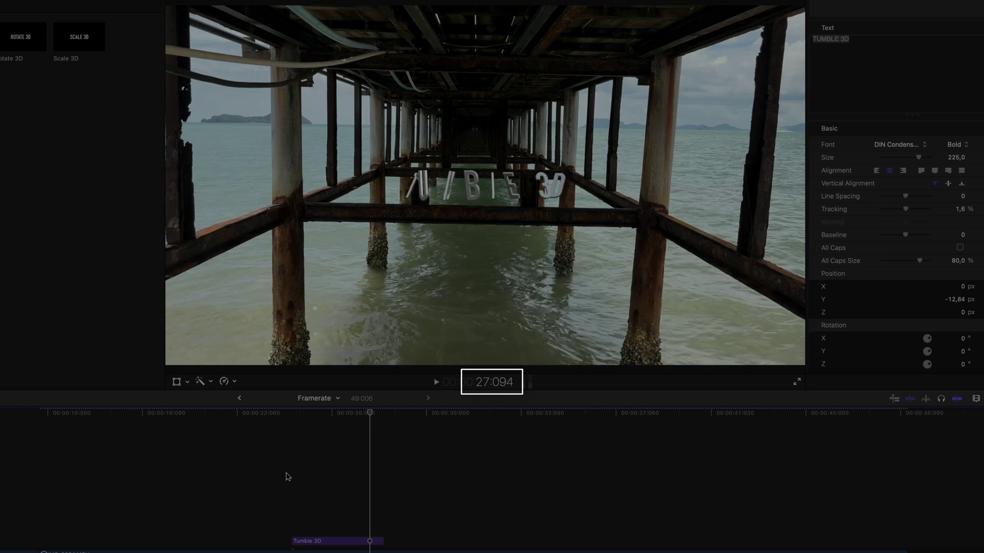
key(Right)
key(Right)
key(Right)
key(Right)
key(Right)
key(Right)
key(Right)
key(Right)
key(Right)
key(Right)
key(Right)
key(Right)
key(Right)
key(Right)
key(Right)
key(Right)
key(Right)
key(Right)
key(Right)
key(Right)
key(Right)
key(Right)
key(Right)
key(Right)
key(Right)
key(Right)
key(Right)
key(Right)
key(Right)
key(Right)
key(Right)
key(Right)
key(Right)
key(Right)
key(Right)
key(Right)
key(Right)
key(Right)
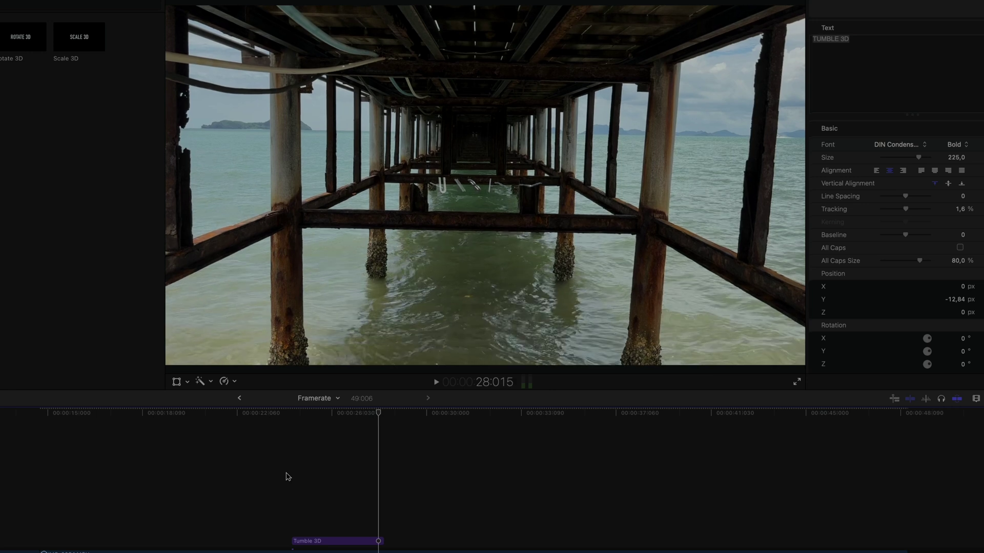